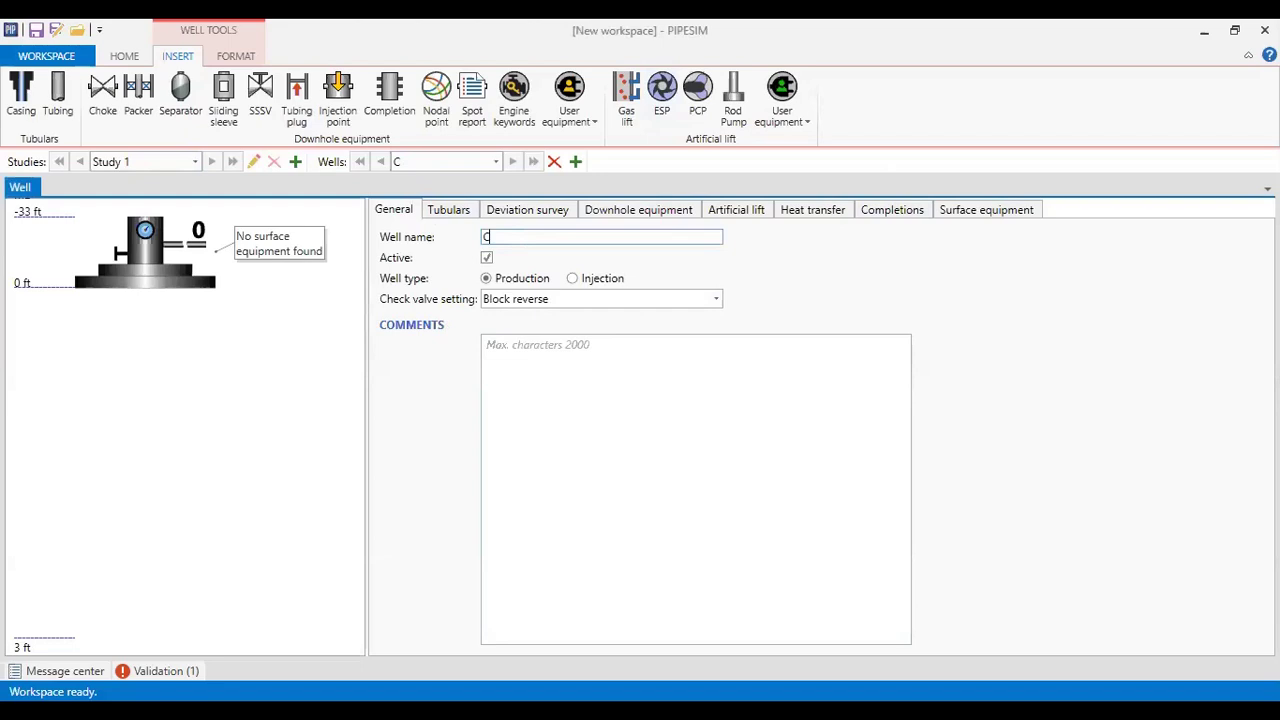
Step: Name the well "Combined Artificial Lift"
type("Artif")
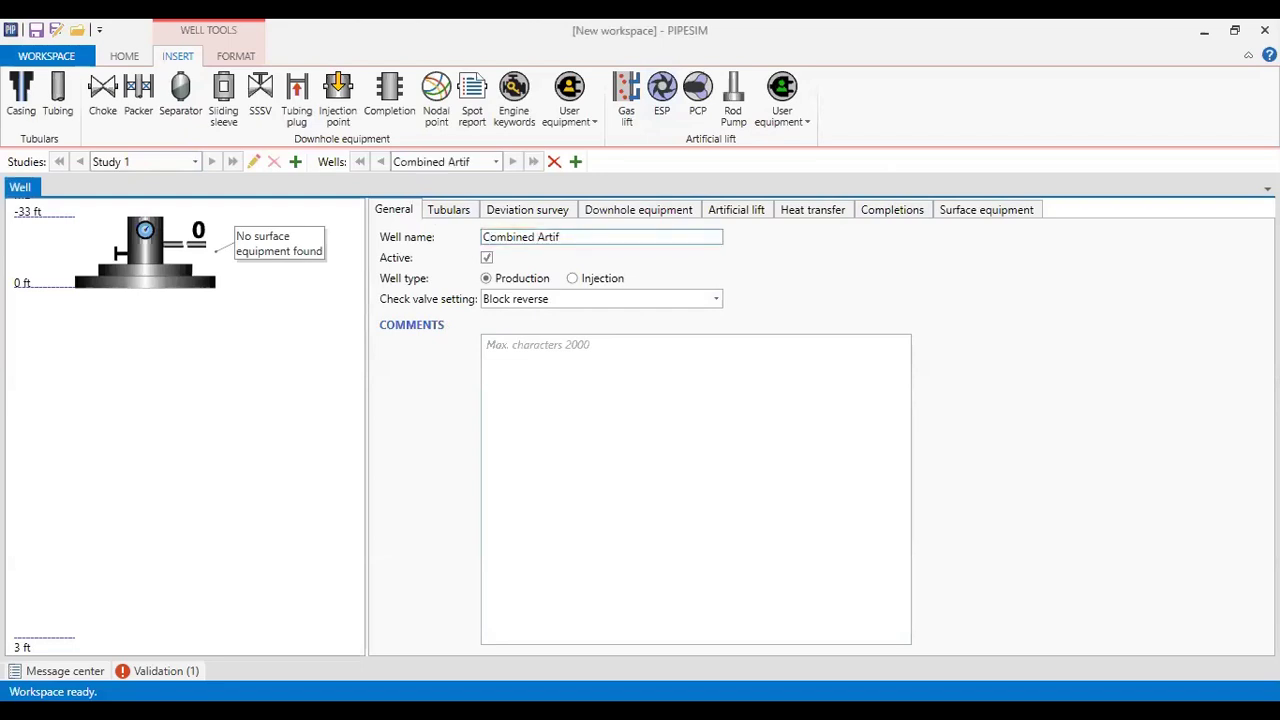
type("icial Lift")
key("Return")
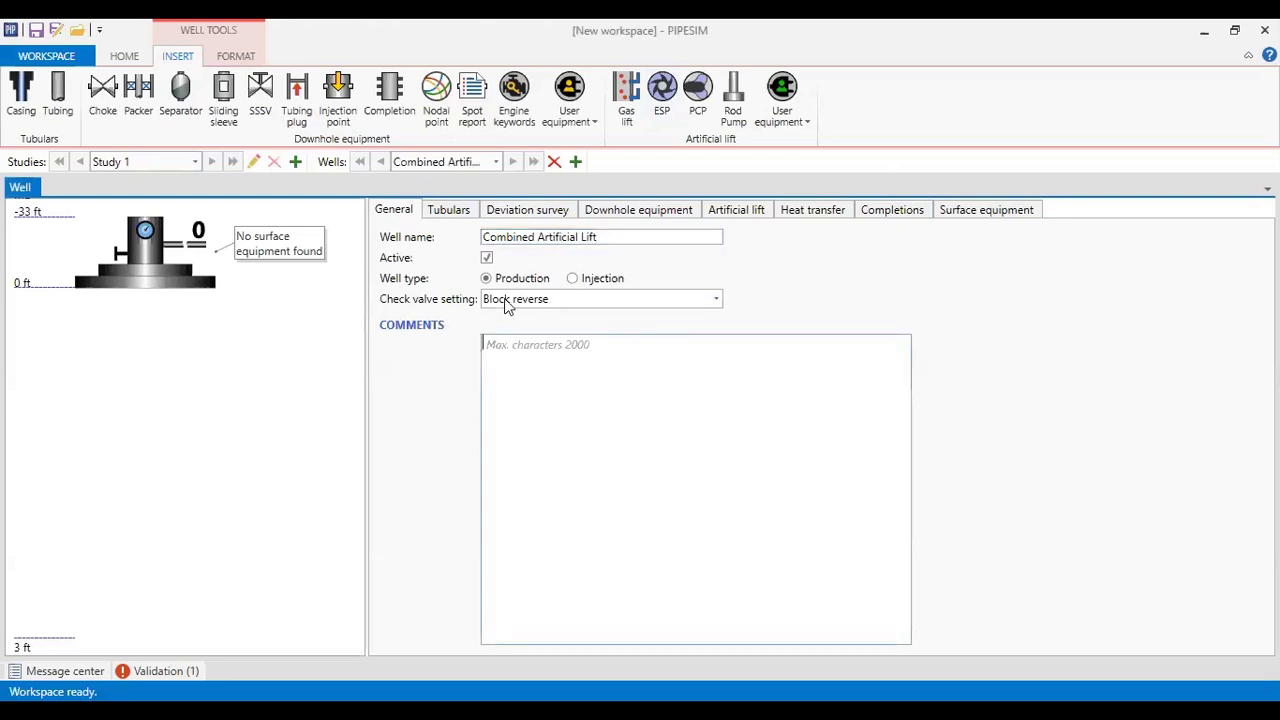
Step: Switch the well's tubulars to detailed mode and add three sections: one casing followed by two liners
left_click(449, 210)
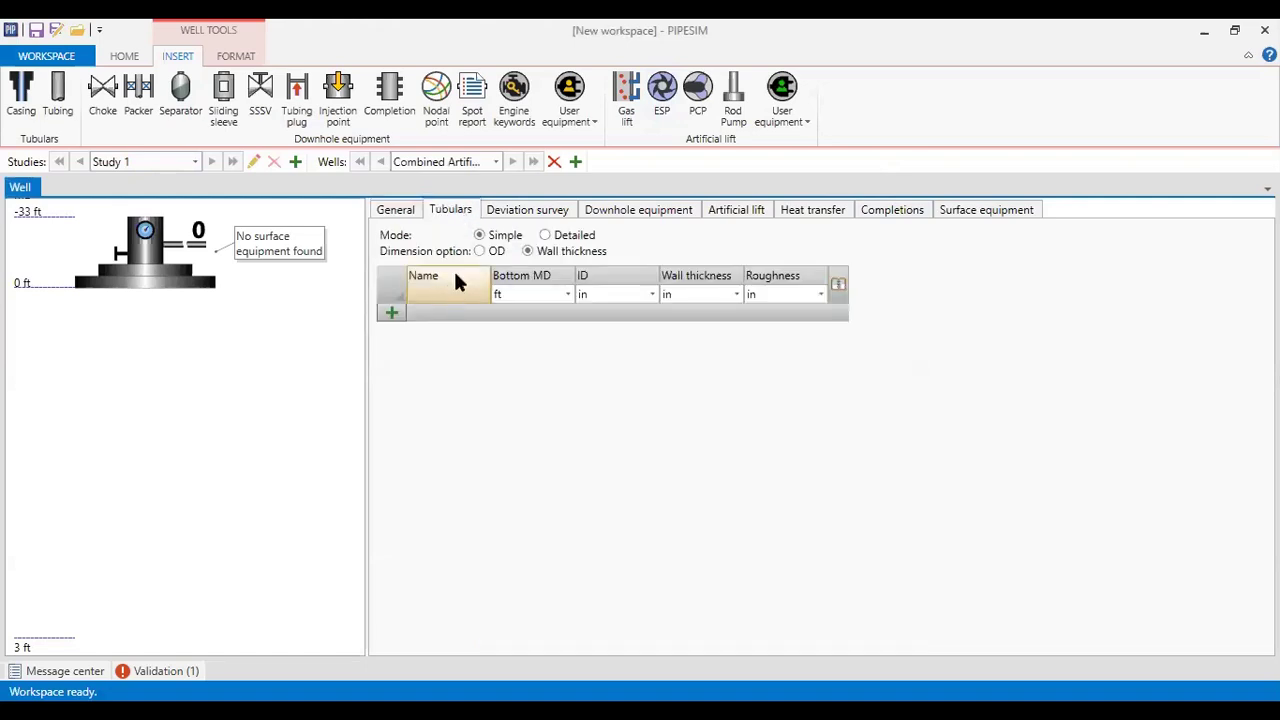
left_click(545, 235)
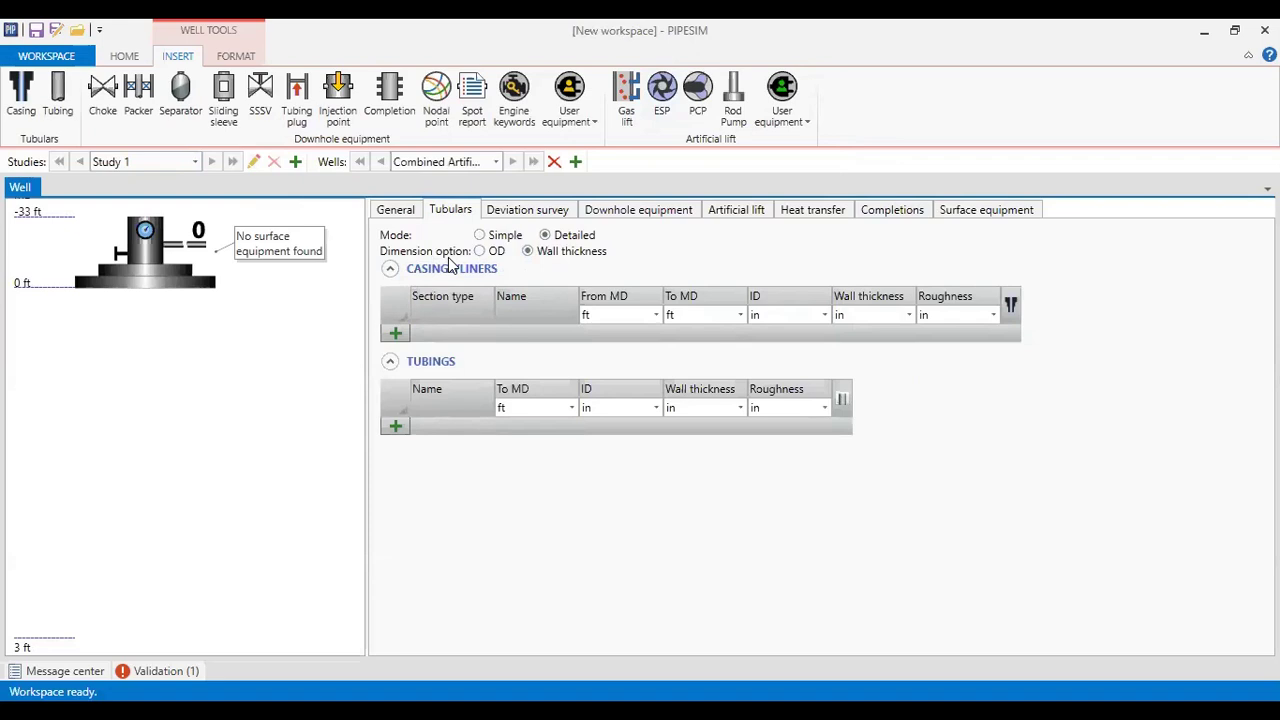
left_click(395, 335)
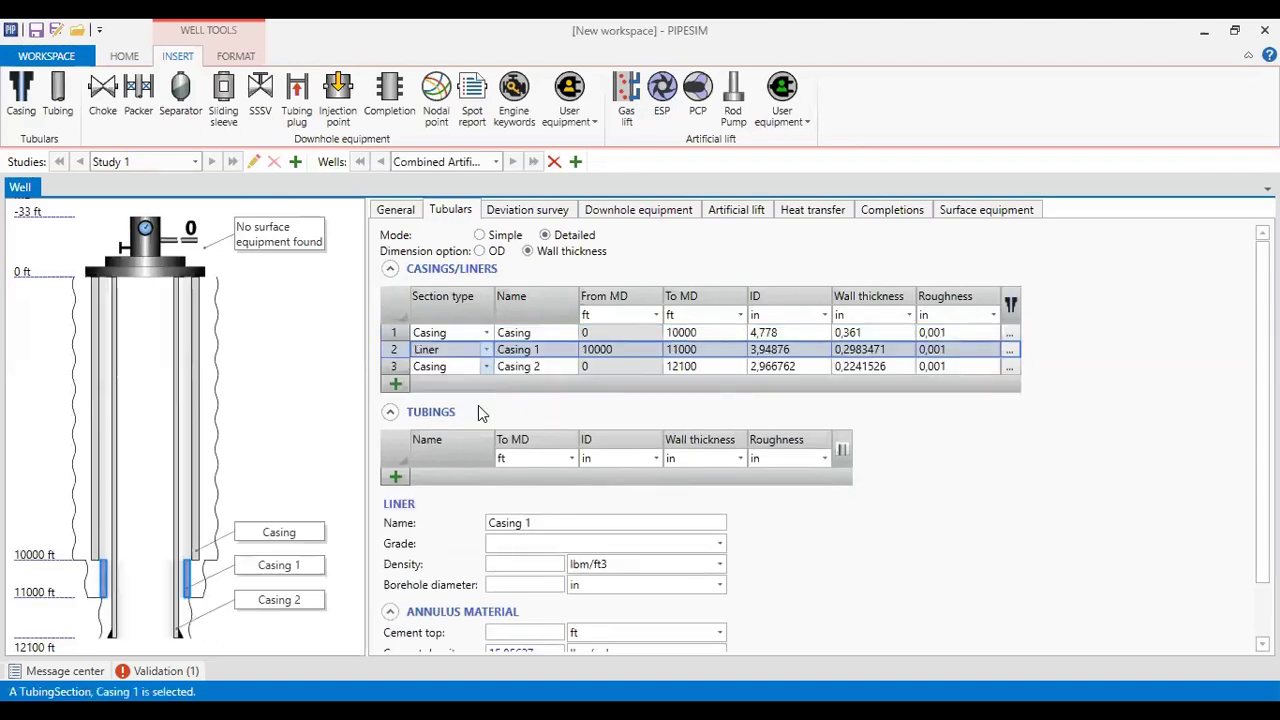
left_click(460, 366)
left_click(478, 405)
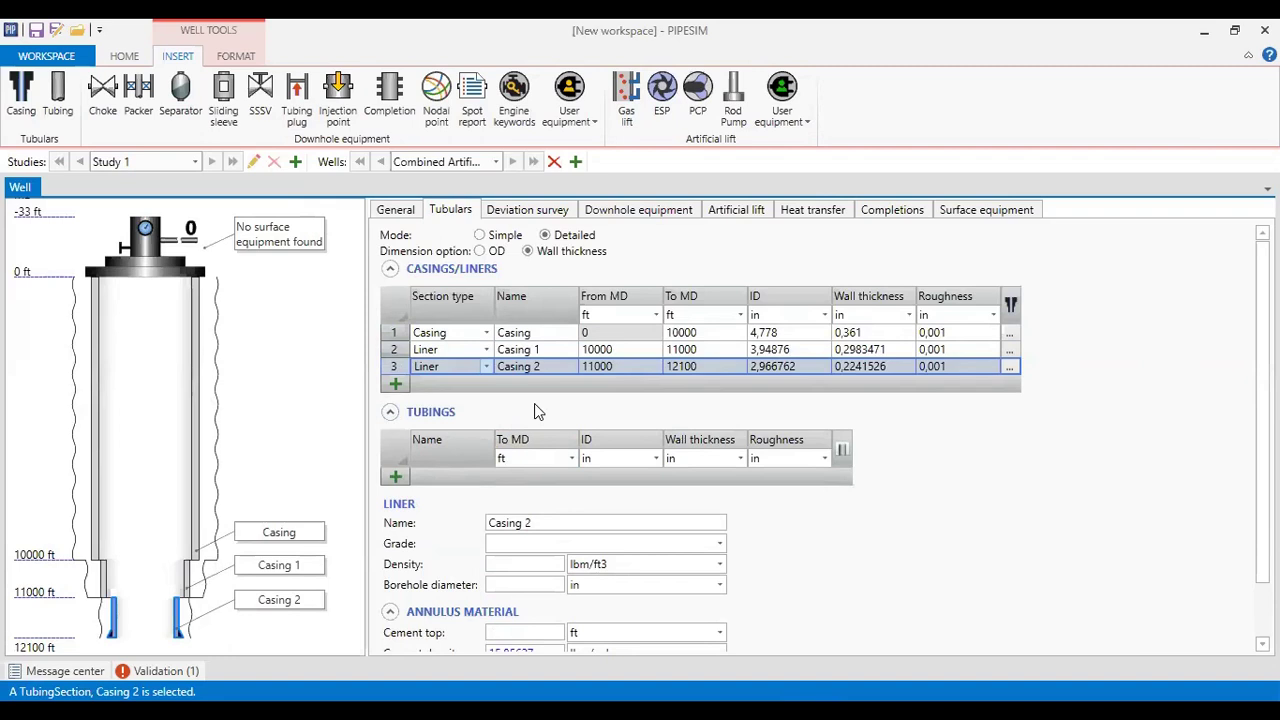
Step: Rename the second and third casing/liner sections as "Liner 1" and "Liner 2"
left_click(558, 349)
left_click(564, 350)
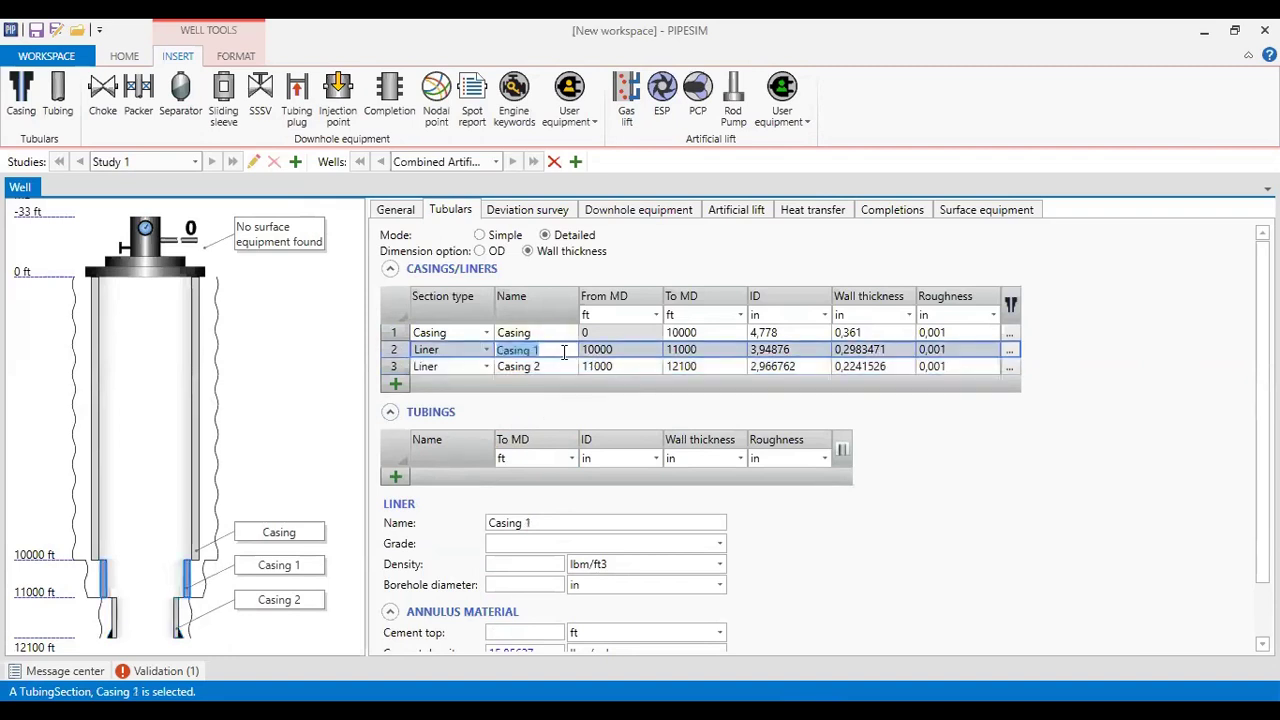
type("Liner 1")
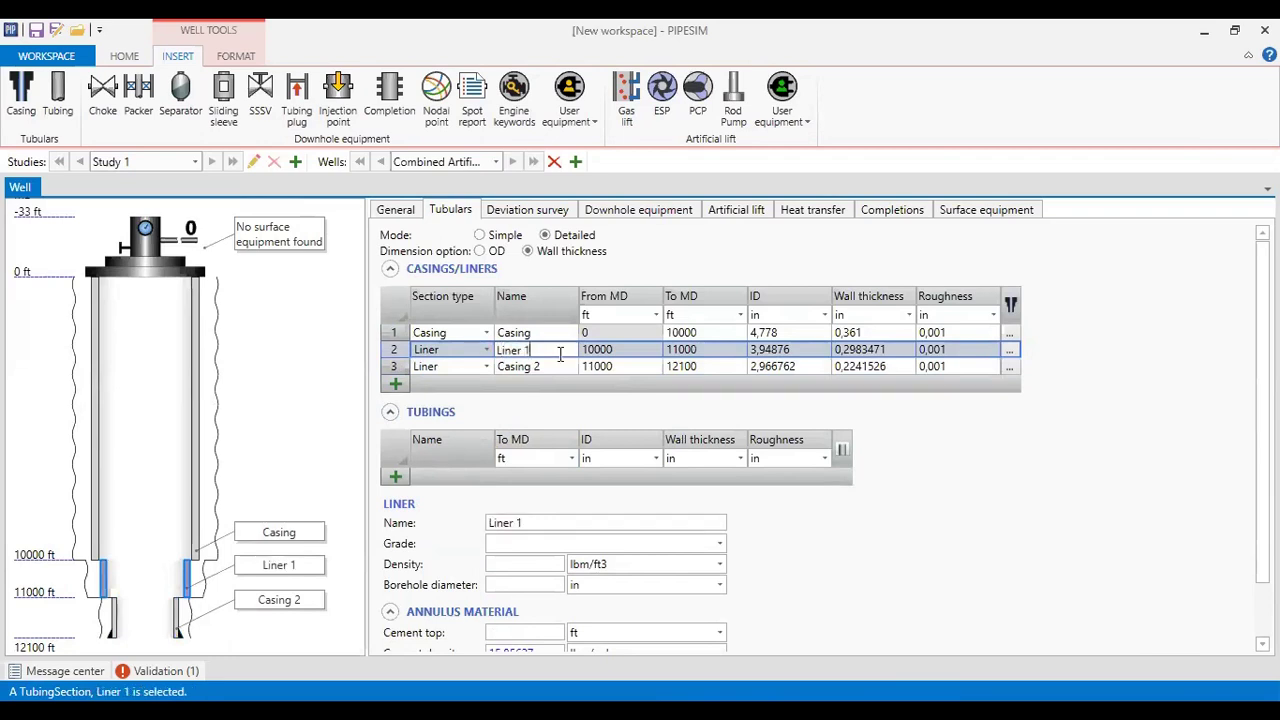
left_click(555, 367)
left_click(555, 367)
type("Li")
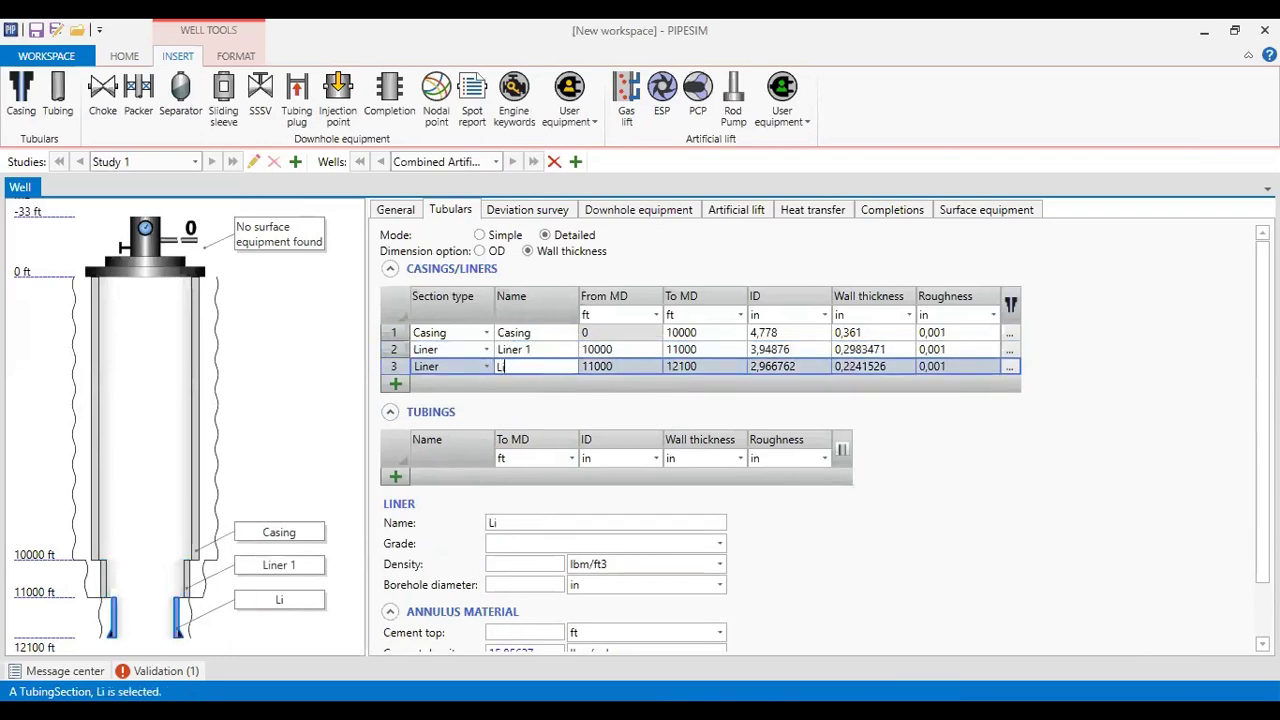
type("ner 2")
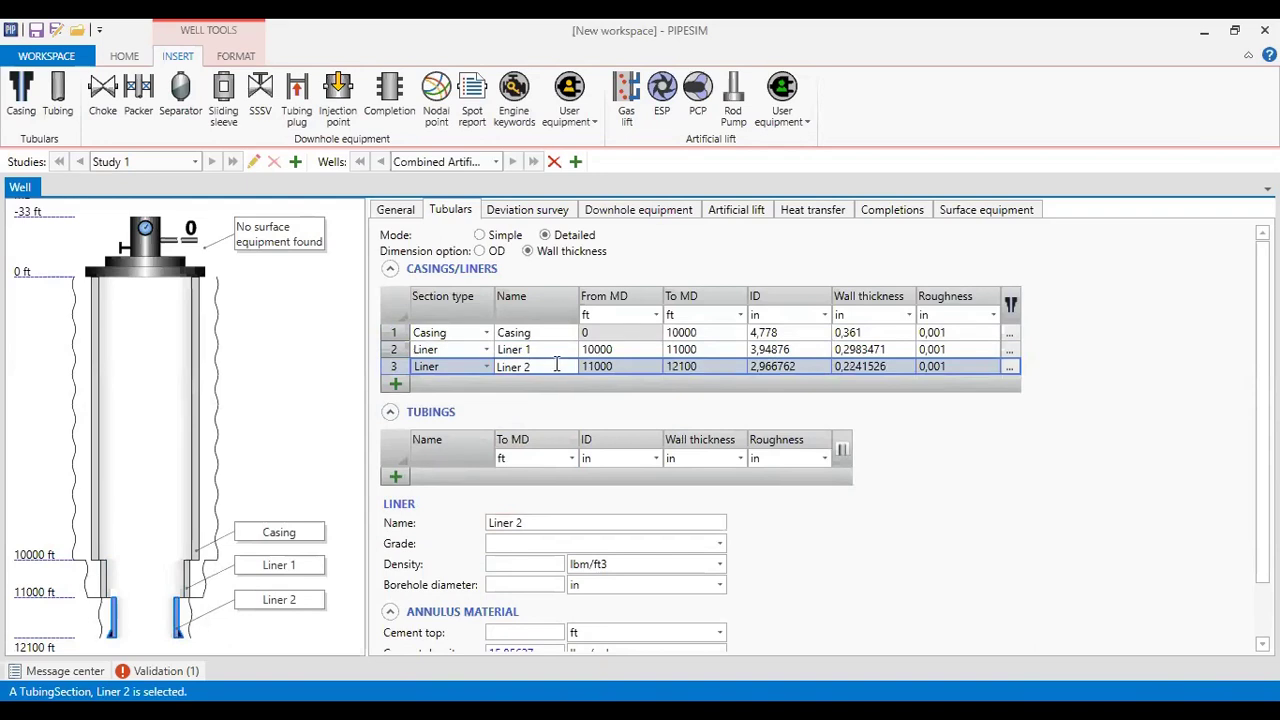
Step: Set the starting measured depth to 11300 ft for Liner 1 and 15600 ft for Liner 2
left_click(612, 349)
double_click(588, 348)
type("1130")
type("0")
left_click(619, 367)
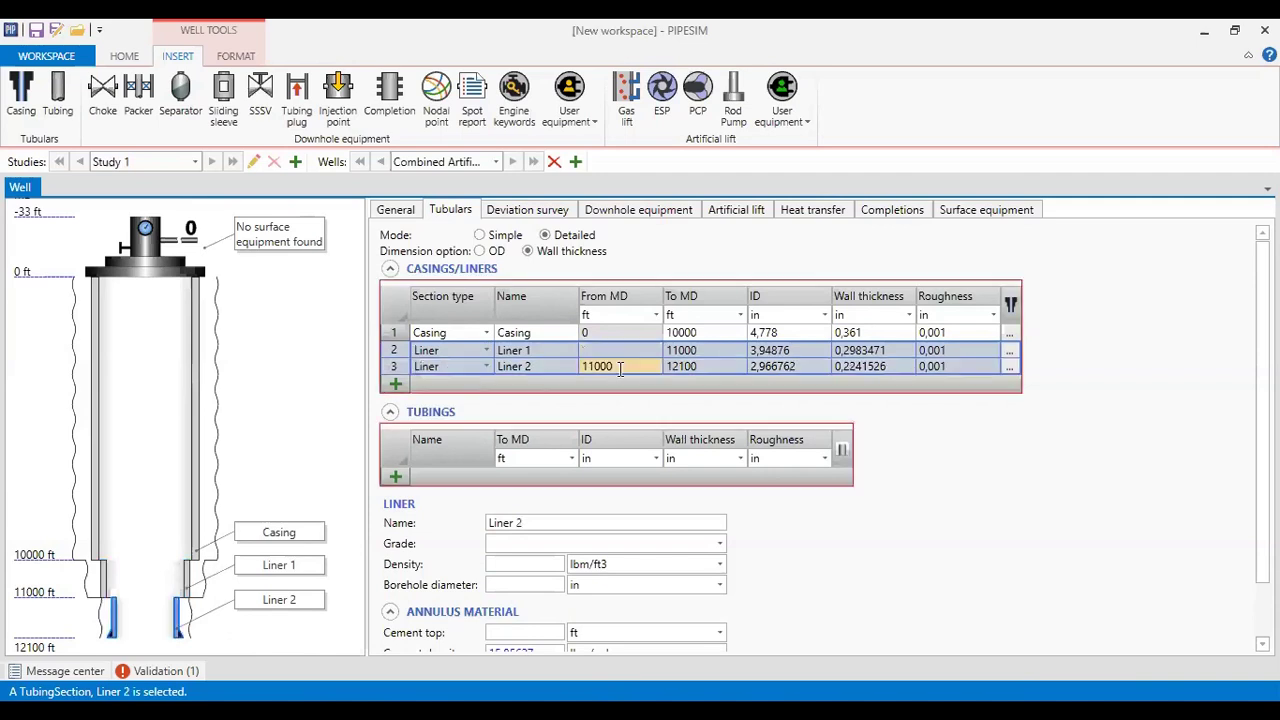
left_click(619, 368)
type("1")
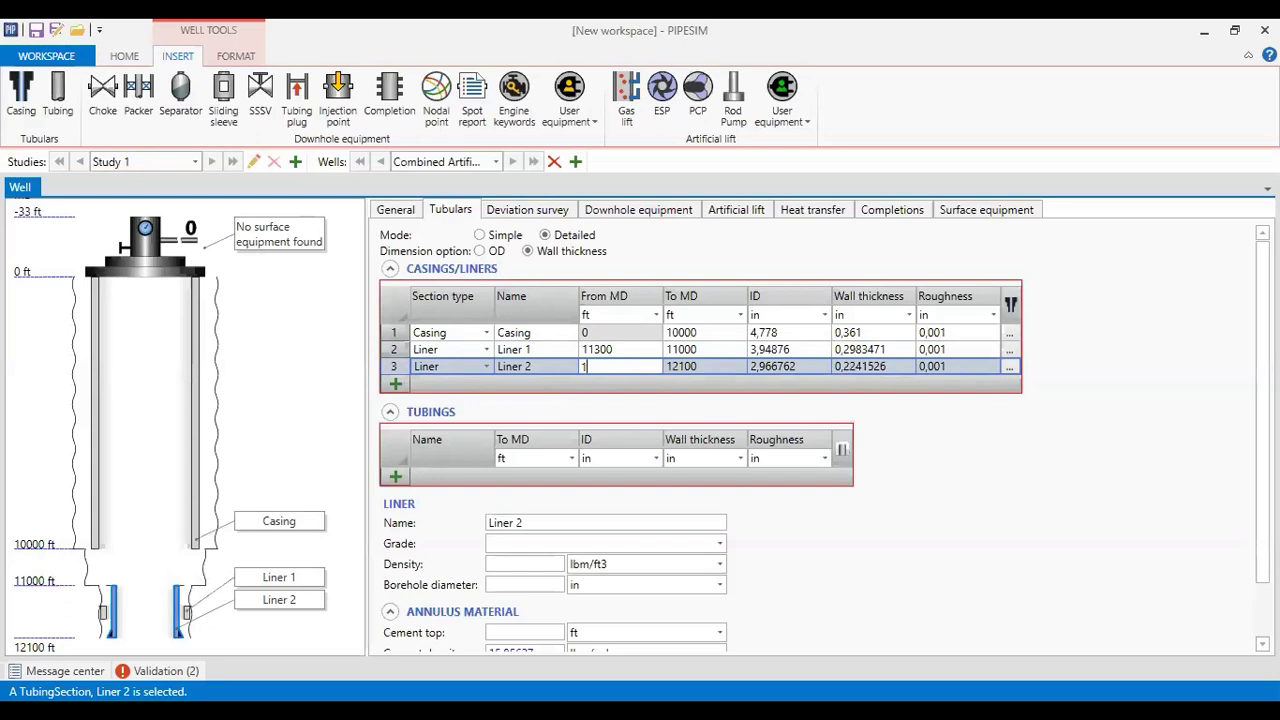
type("5600")
Step: Set the bottom measured depths to 11300 ft for the casing, 15600 ft for Liner 1 and 16300 ft for Liner 2
left_click(712, 333)
type("11300")
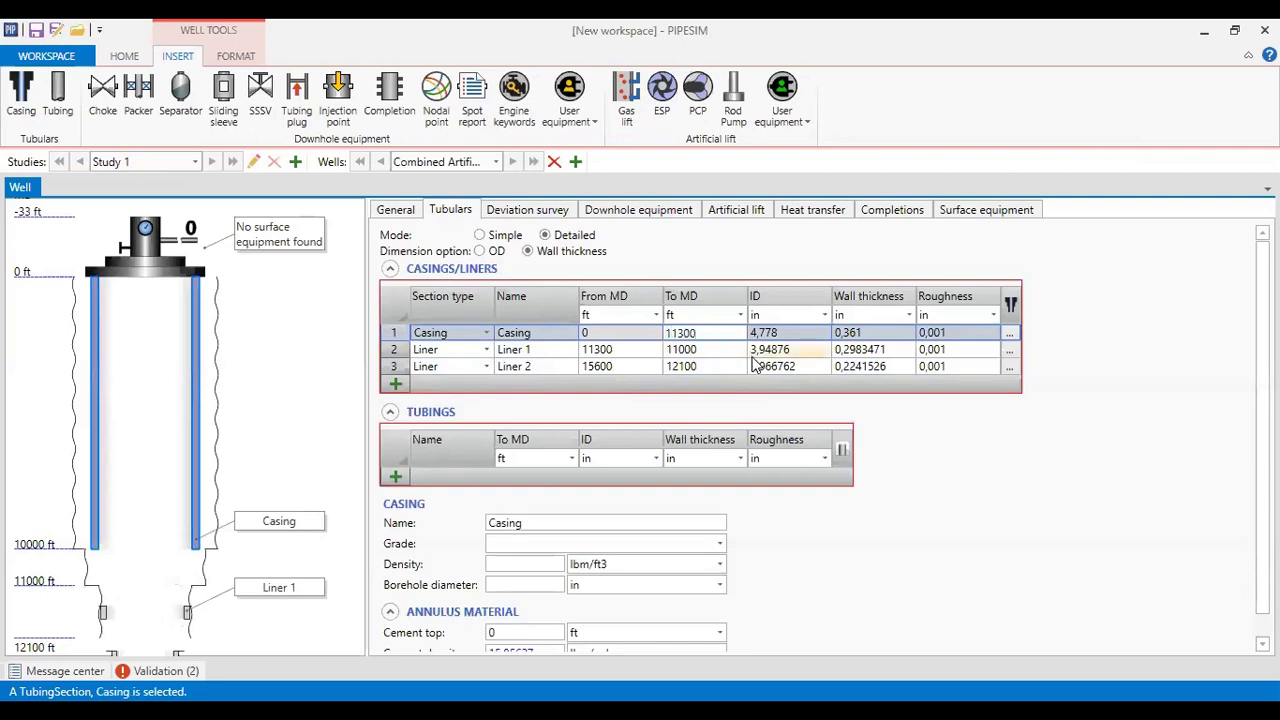
left_click(712, 349)
type("15600")
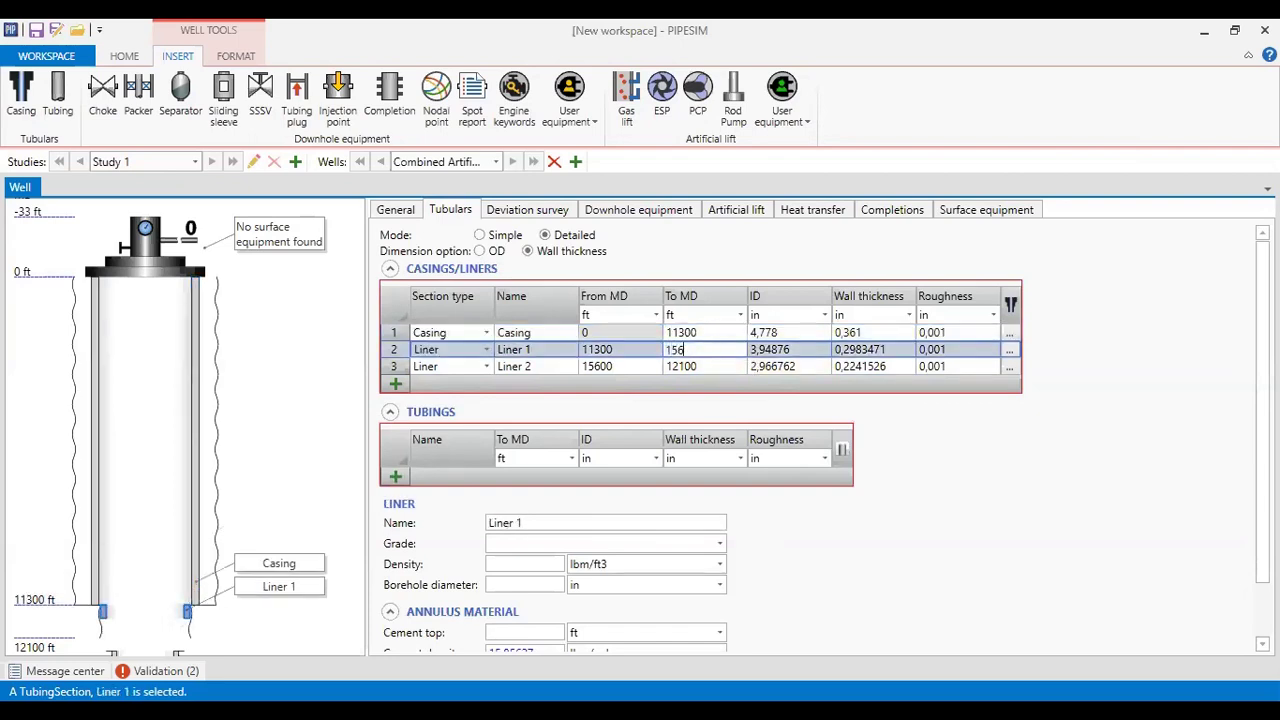
left_click(716, 364)
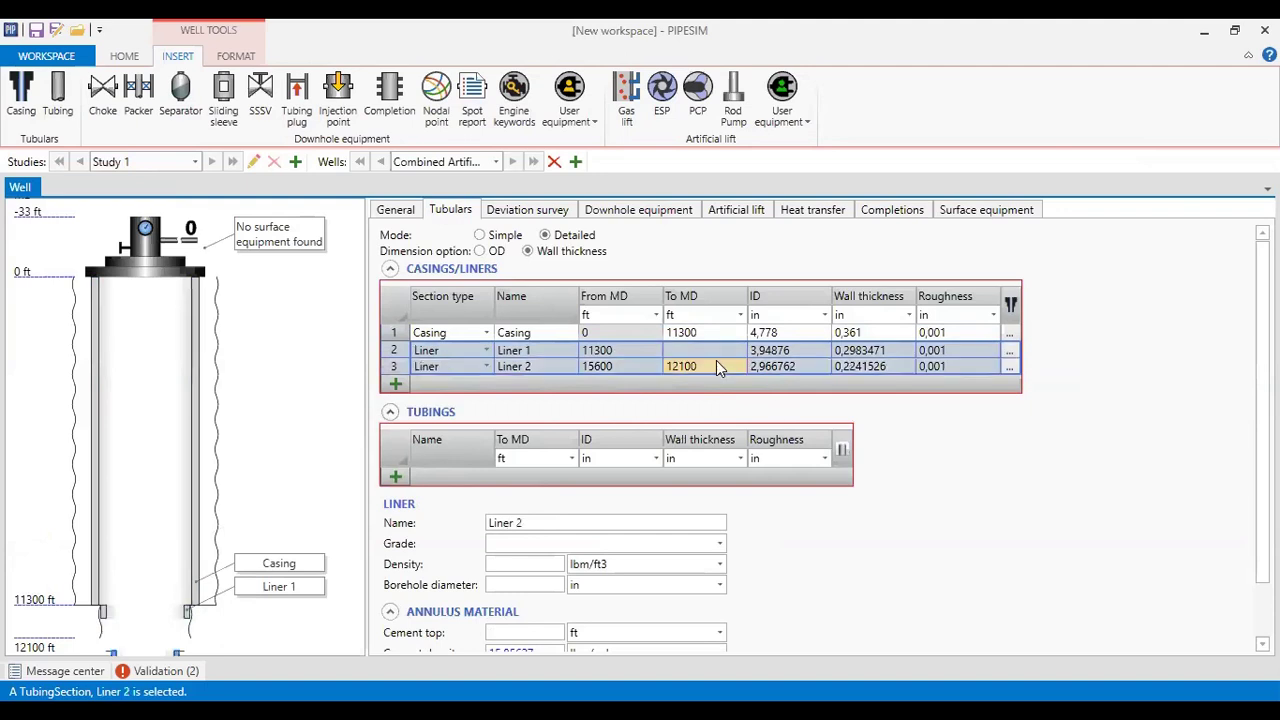
type("163")
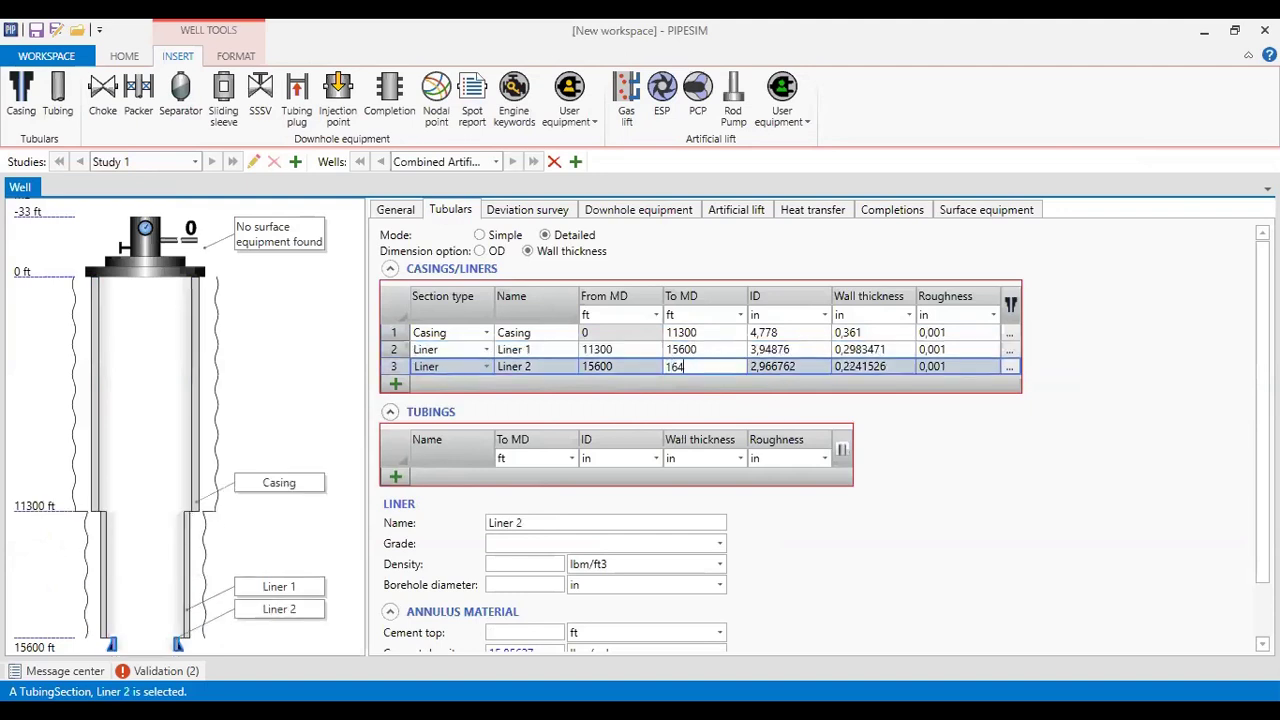
type("000")
key("Return")
Step: Set the inner diameters to 8,835 in for the casing, 6,969 in for Liner 1 and 6,366 in for Liner 2
left_click(793, 333)
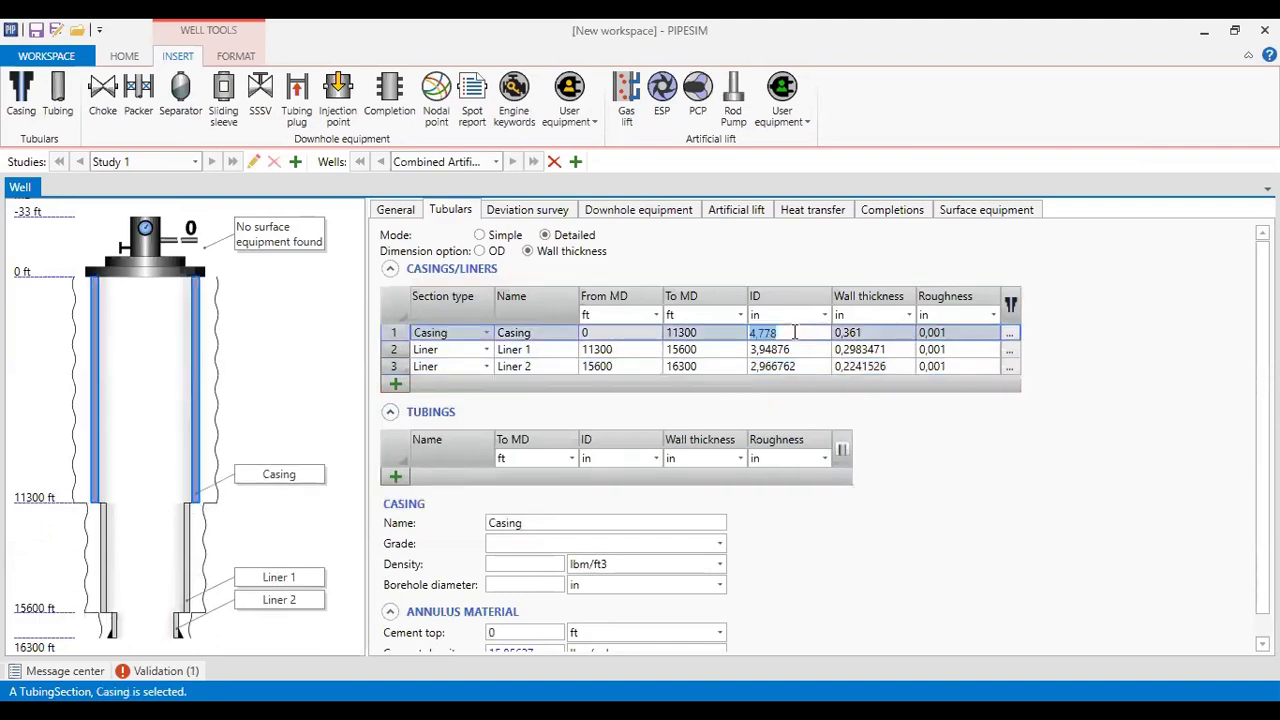
type("8,835")
left_click(805, 352)
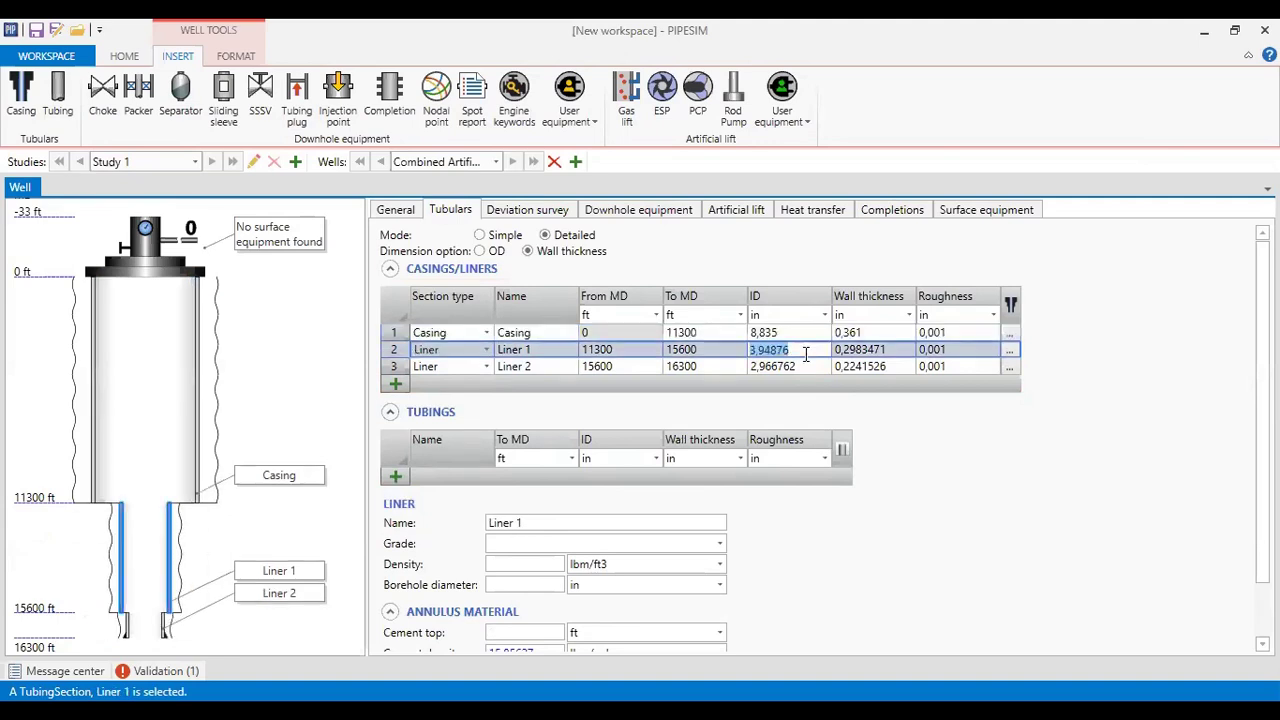
type("6,969")
left_click(803, 366)
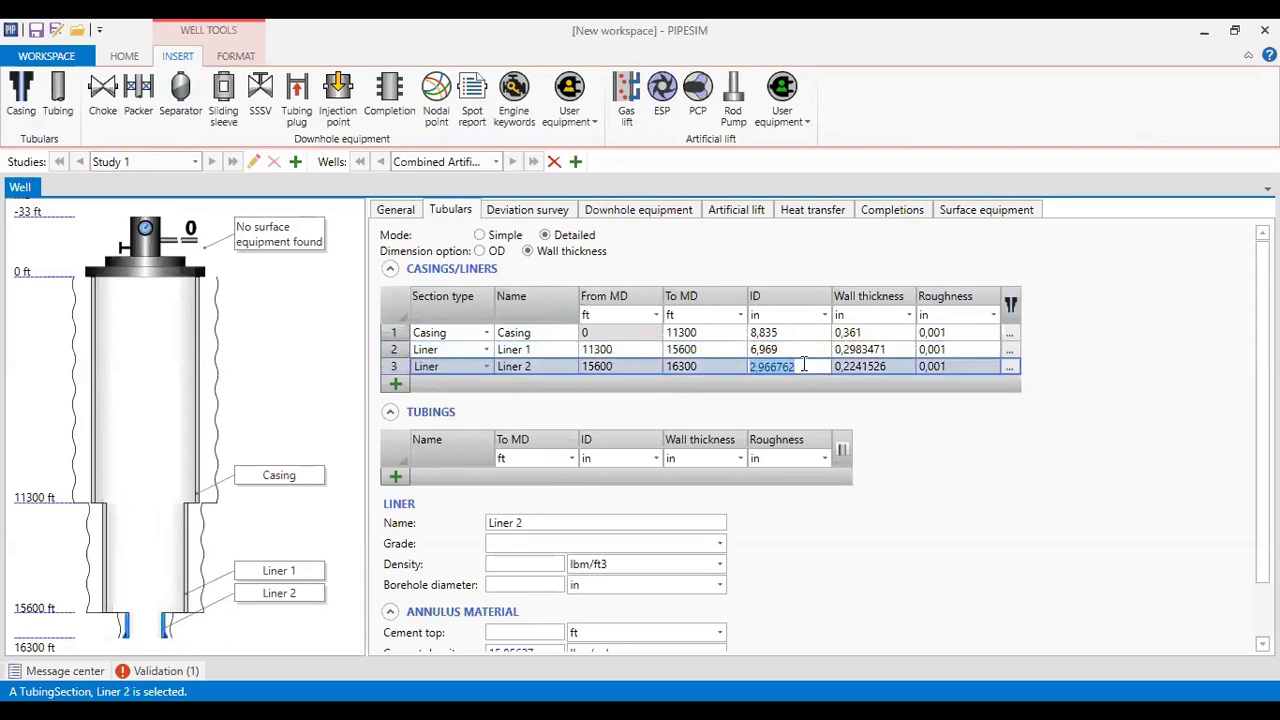
type("6,366")
Step: Set the wall thicknesses to 0,395 in for the casing, 0,328 in for Liner 1 and 0,317 in for Liner 2
left_click(862, 333)
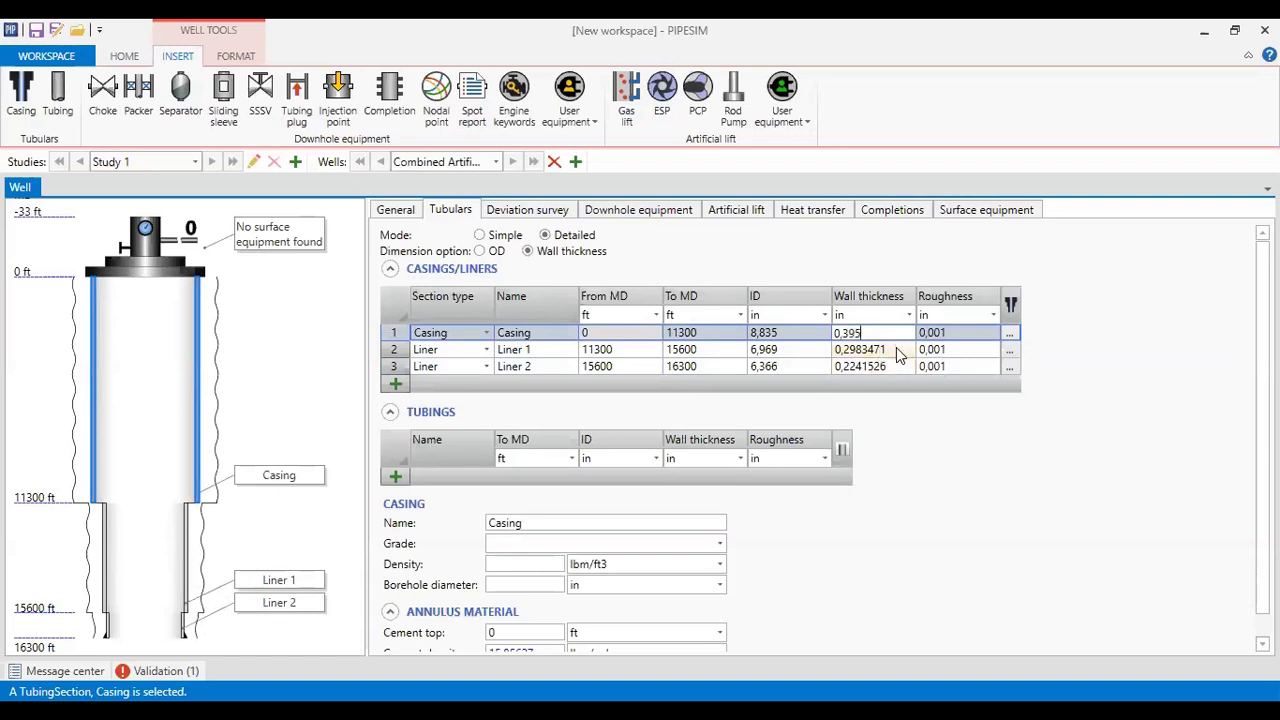
left_click(897, 353)
left_click(898, 350)
type("0,328")
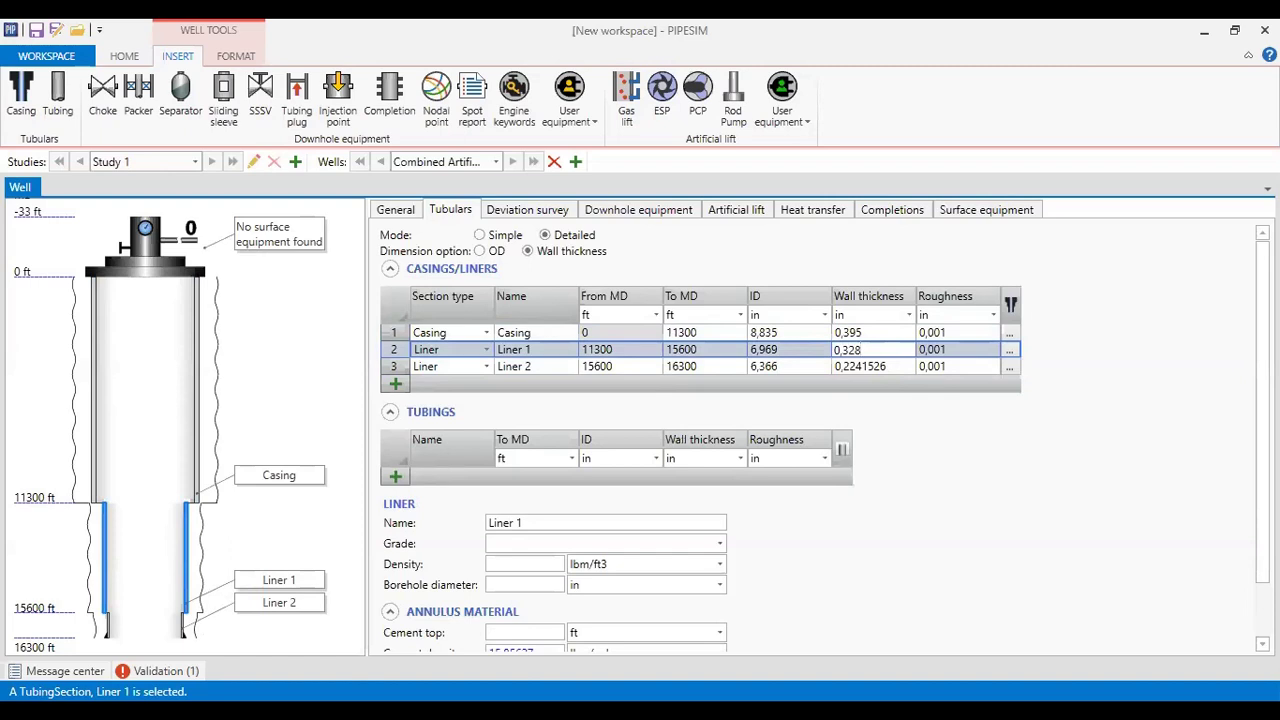
left_click(894, 373)
type("0,317")
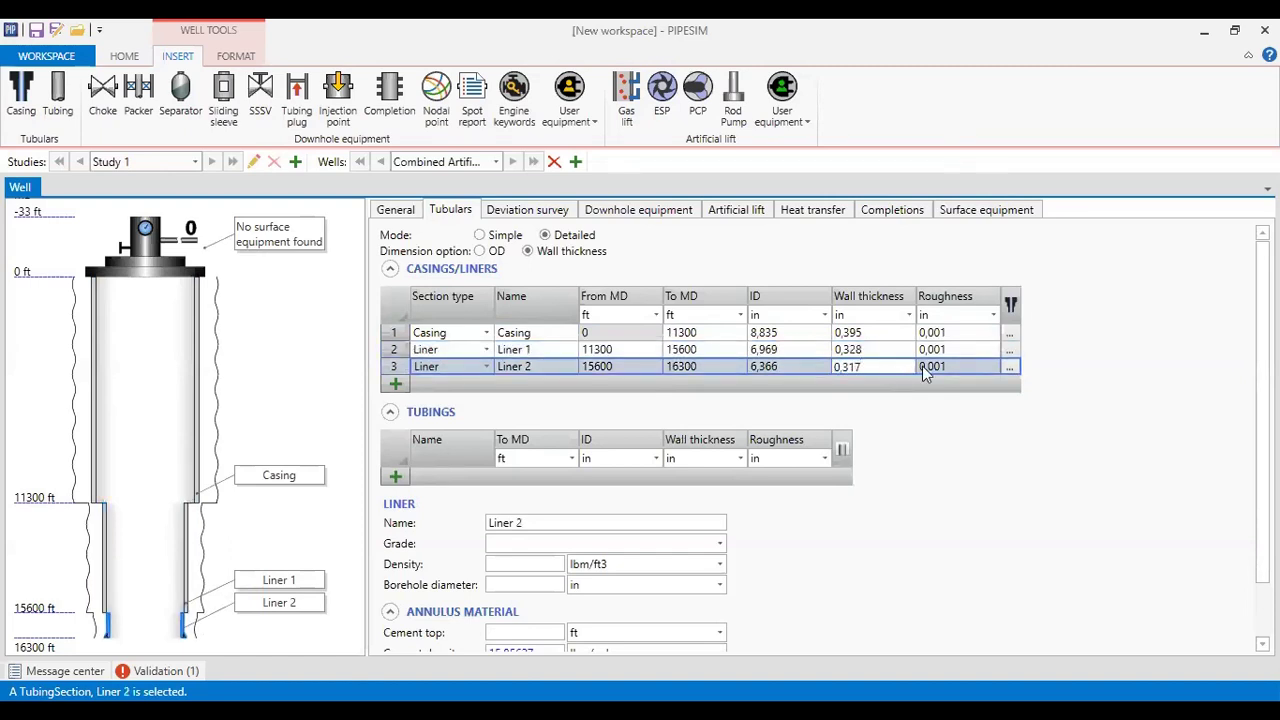
left_click(1000, 420)
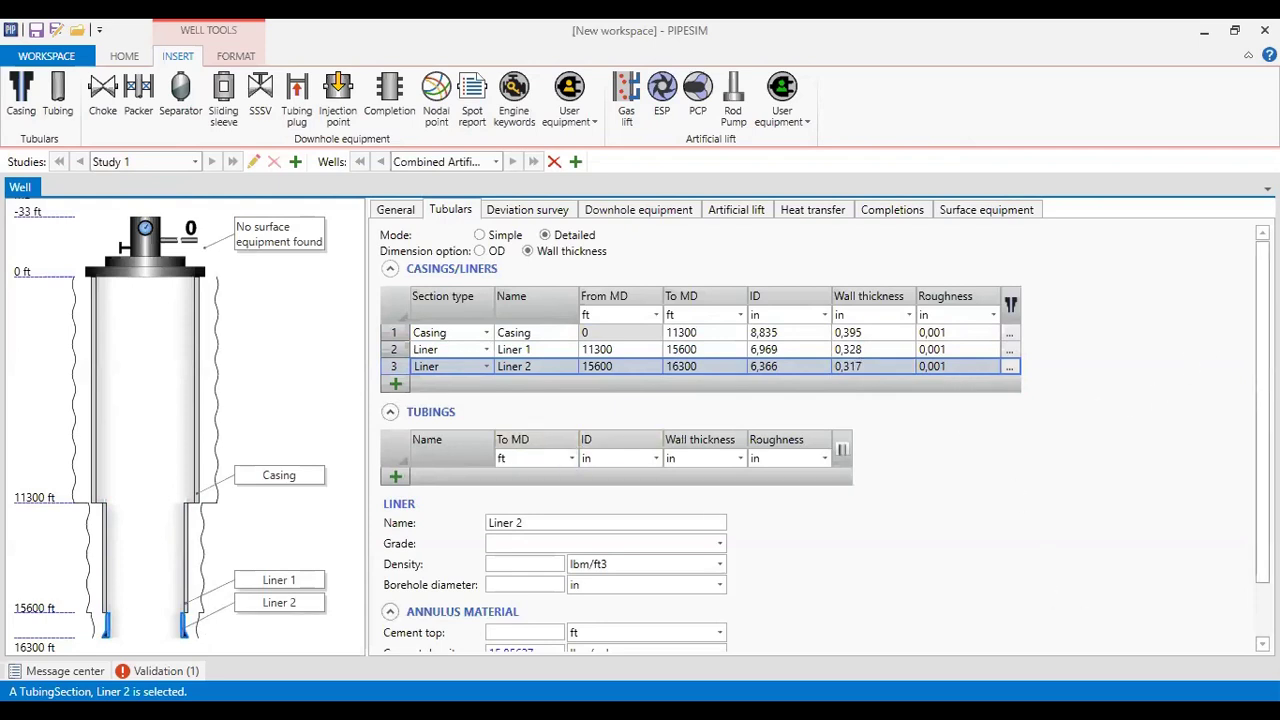
Step: Add two tubing sections and name them "Tubing 1" and "Tubing 2"
scroll(900, 420, "down", 2)
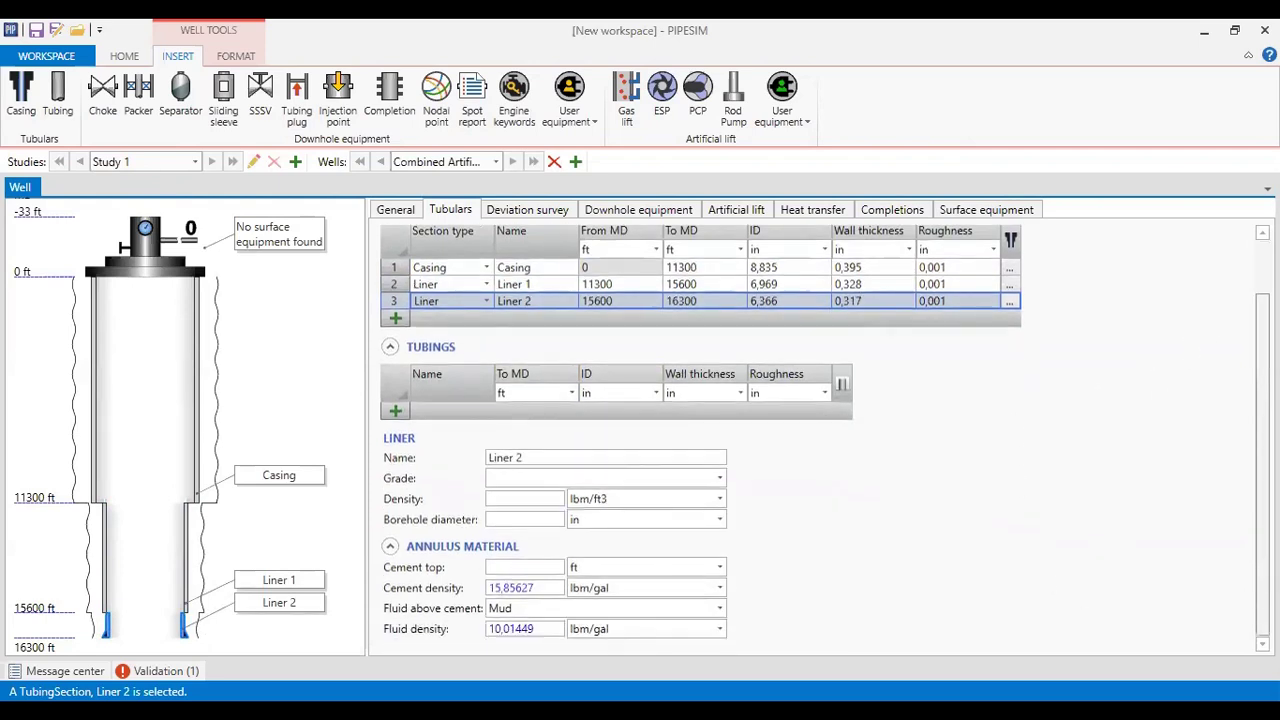
left_click(397, 412)
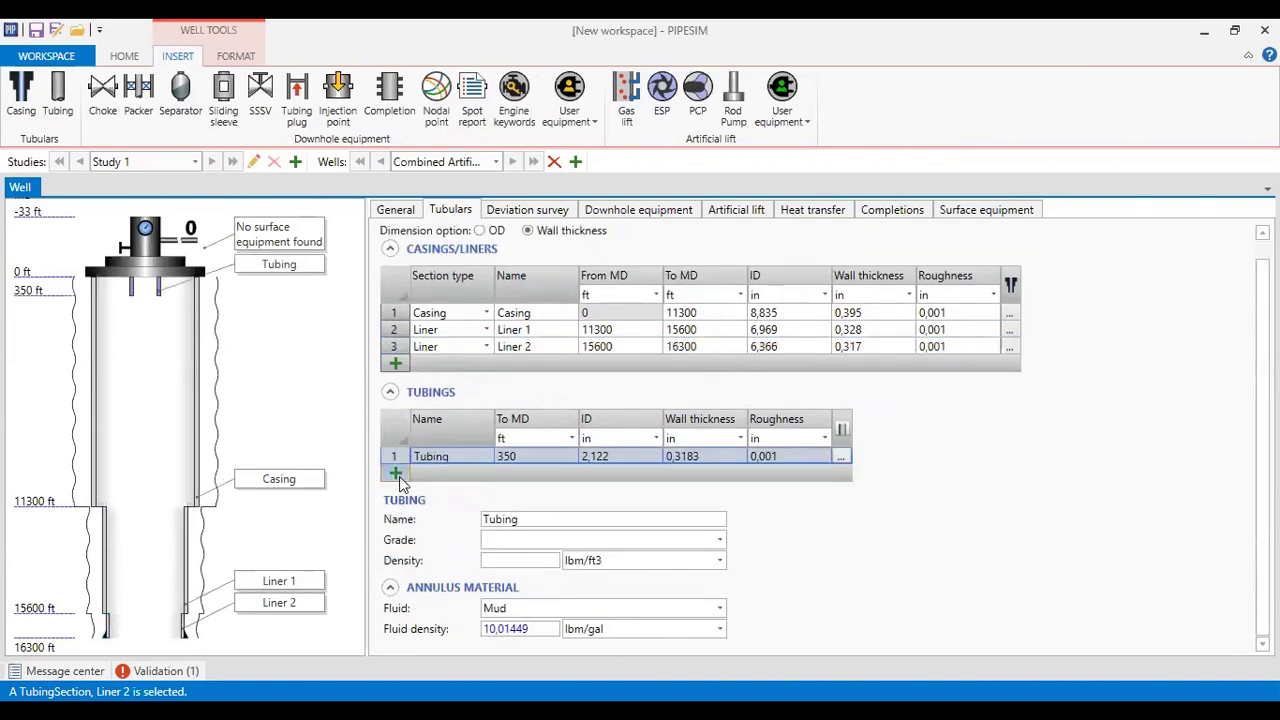
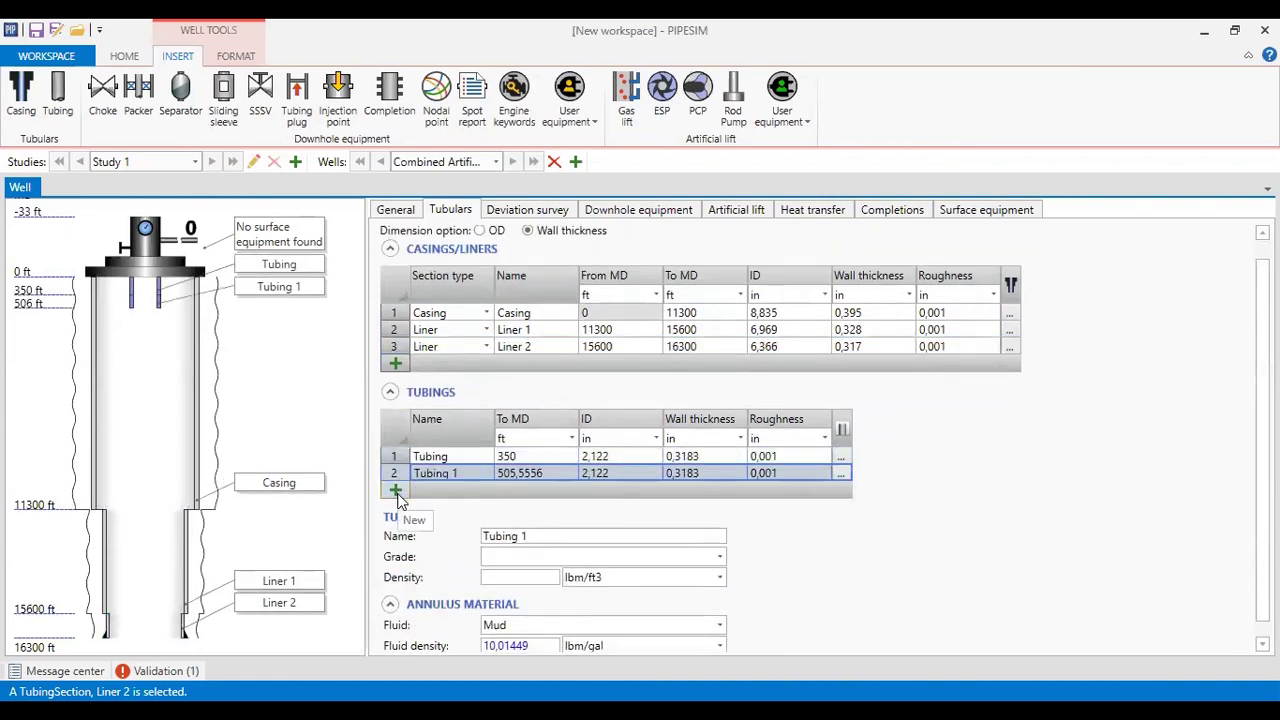
left_click(462, 458)
type("Tubing 1")
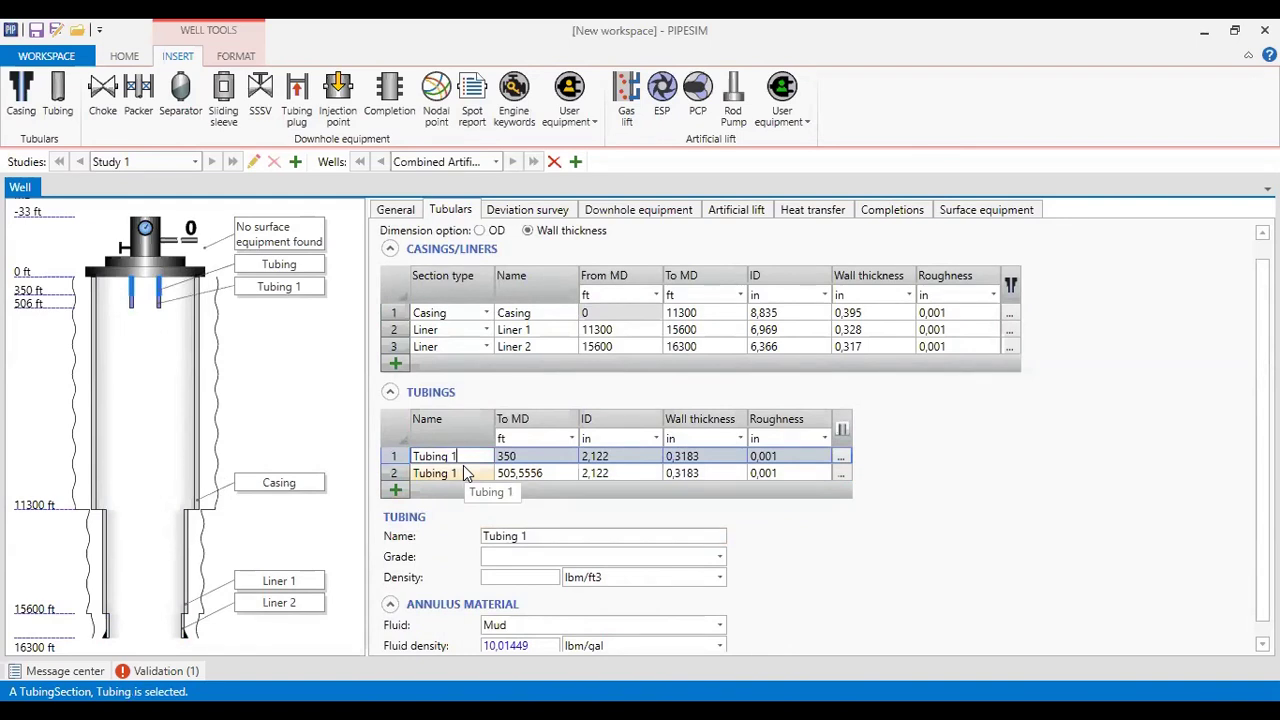
left_click(465, 472)
type("Tubing 2")
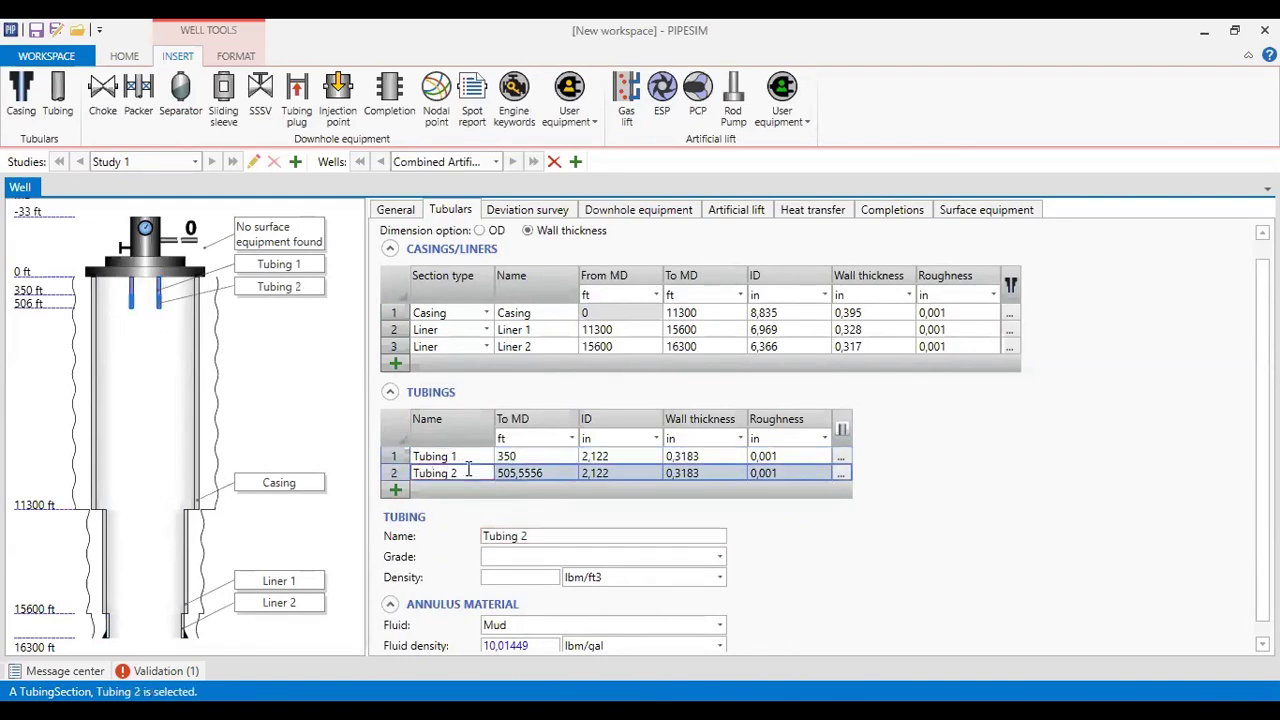
Step: Set the bottom measured depth to 11300 ft for Tubing 1 and 15600 ft for Tubing 2
left_click(525, 456)
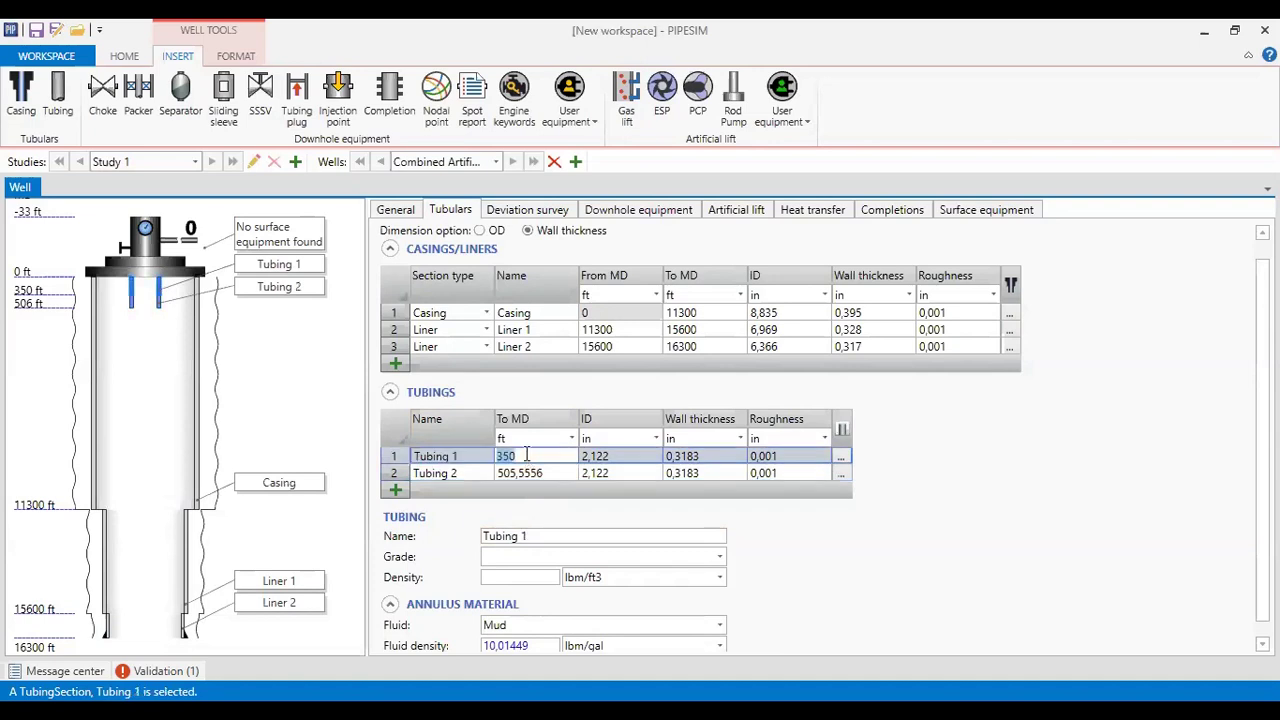
type("11300")
left_click(549, 472)
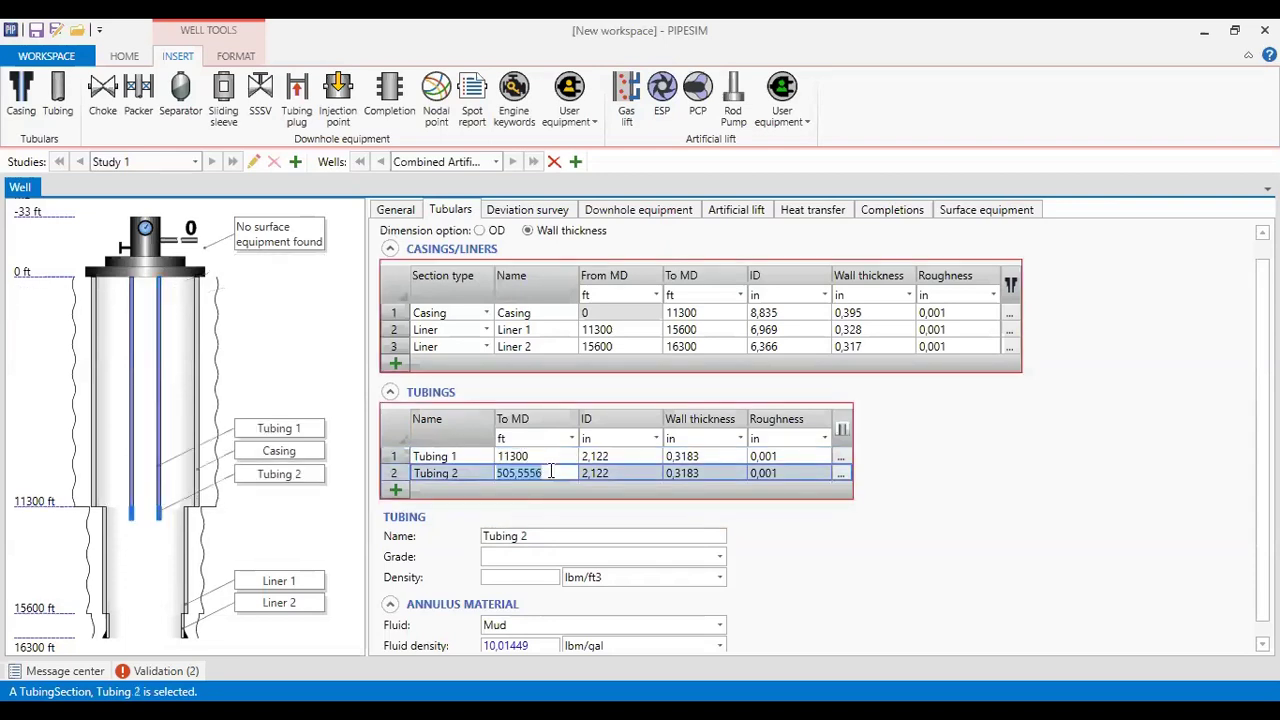
type("15600")
Step: Set the inner diameter to 3,958 in for Tubing 1 and 3,476 in for Tubing 2
left_click(617, 455)
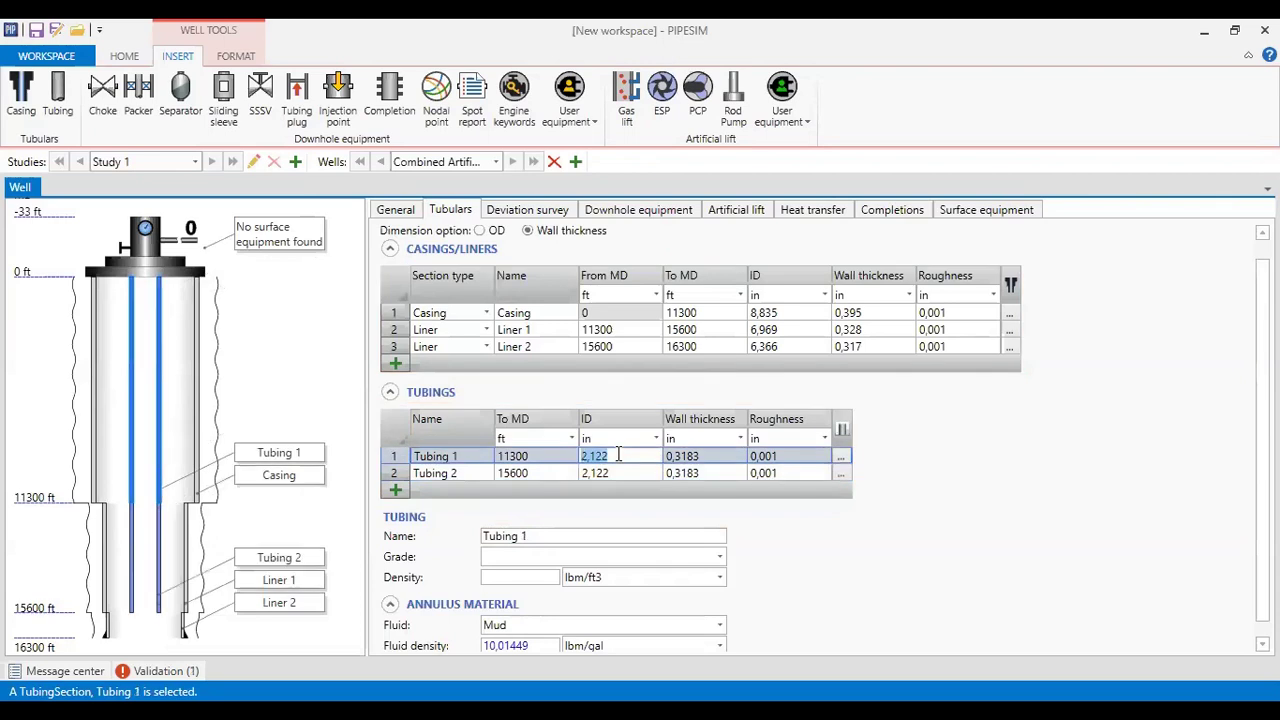
type("3,958")
left_click(617, 472)
type("3,4")
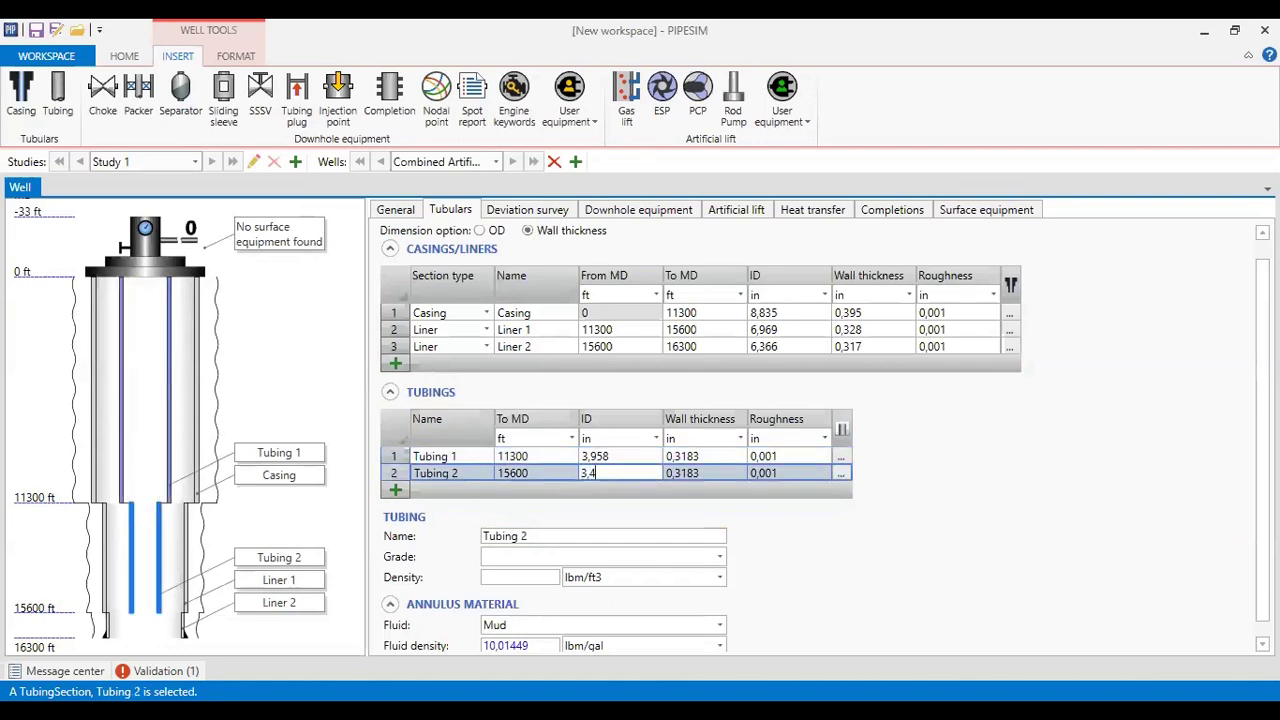
type("76")
Step: Set the wall thickness to 0,271 in for Tubing 1 and 0,262 in for Tubing 2
left_click(725, 459)
type("0,271")
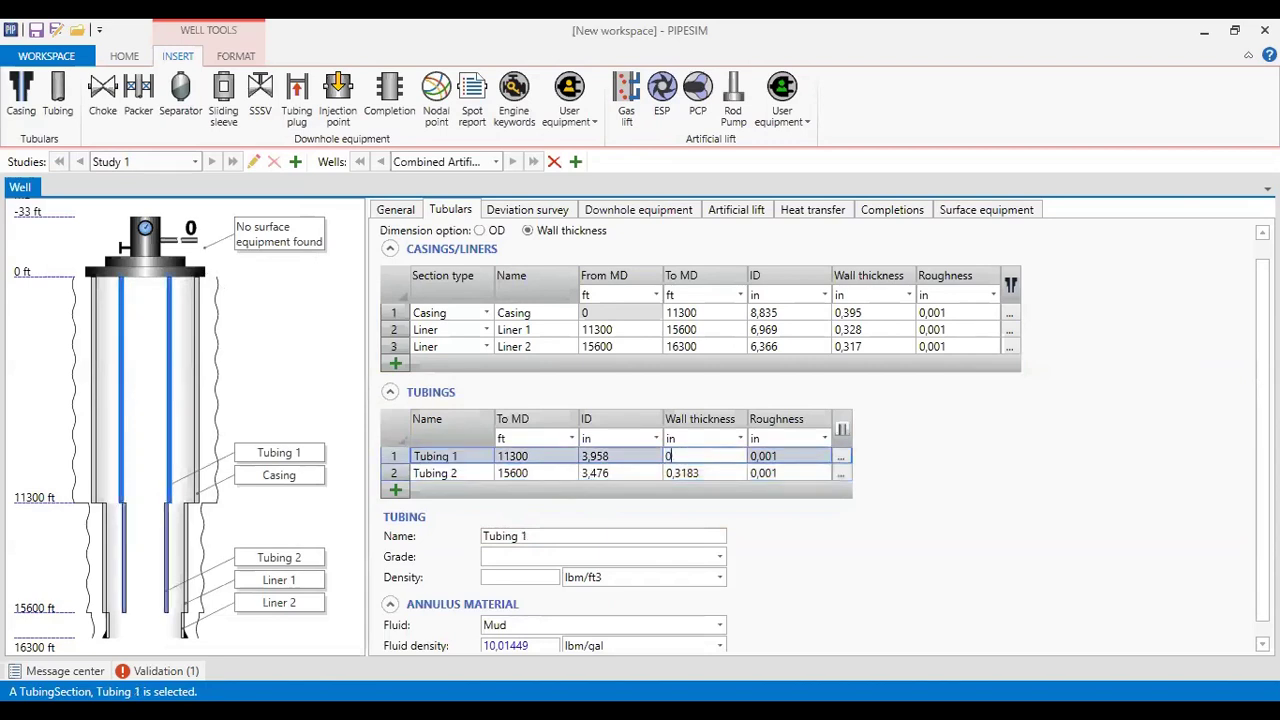
left_click(710, 475)
double_click(686, 476)
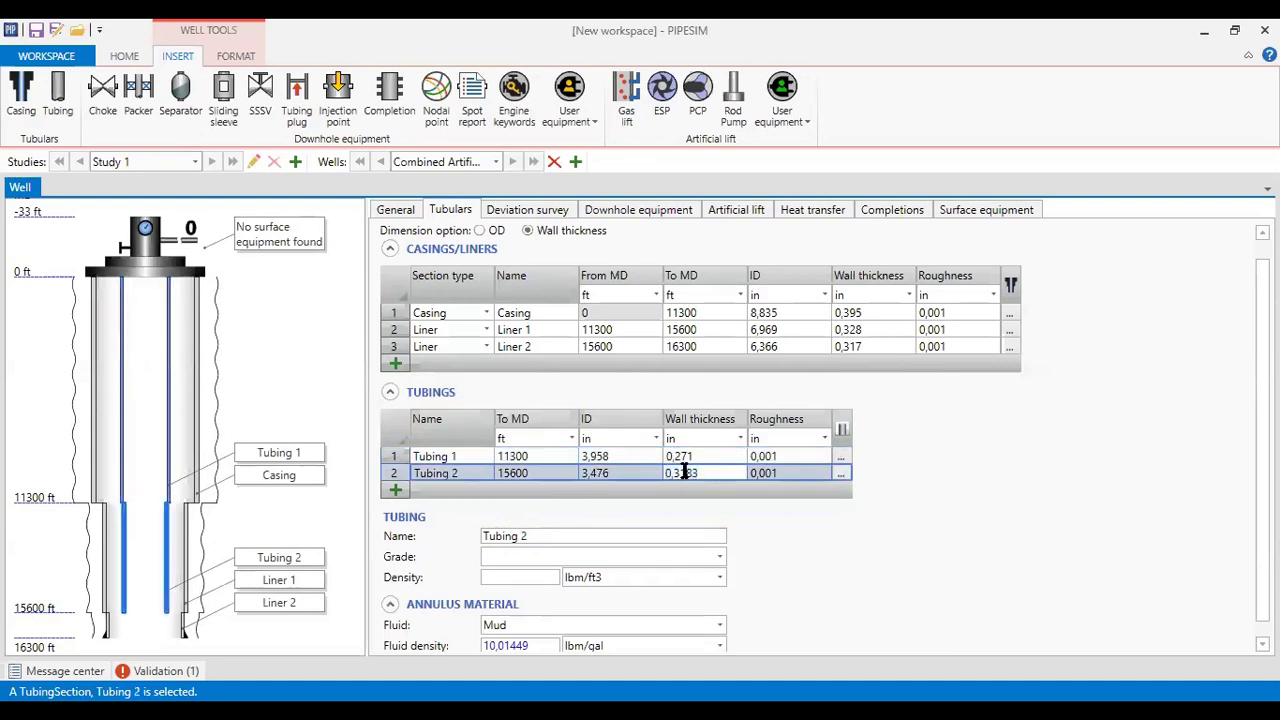
type("262")
key("Return")
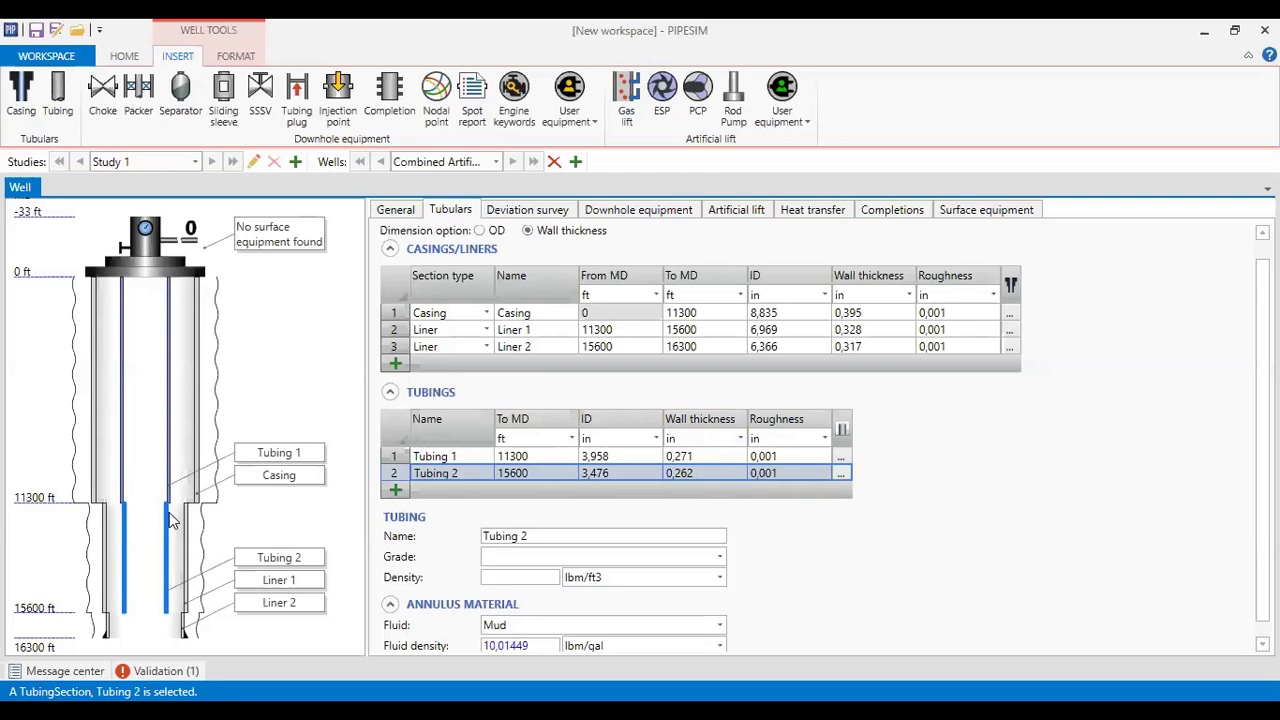
Step: Set the deviation survey type to 2D and paste the copied measured depth and true vertical depth data into the survey table
left_click(527, 215)
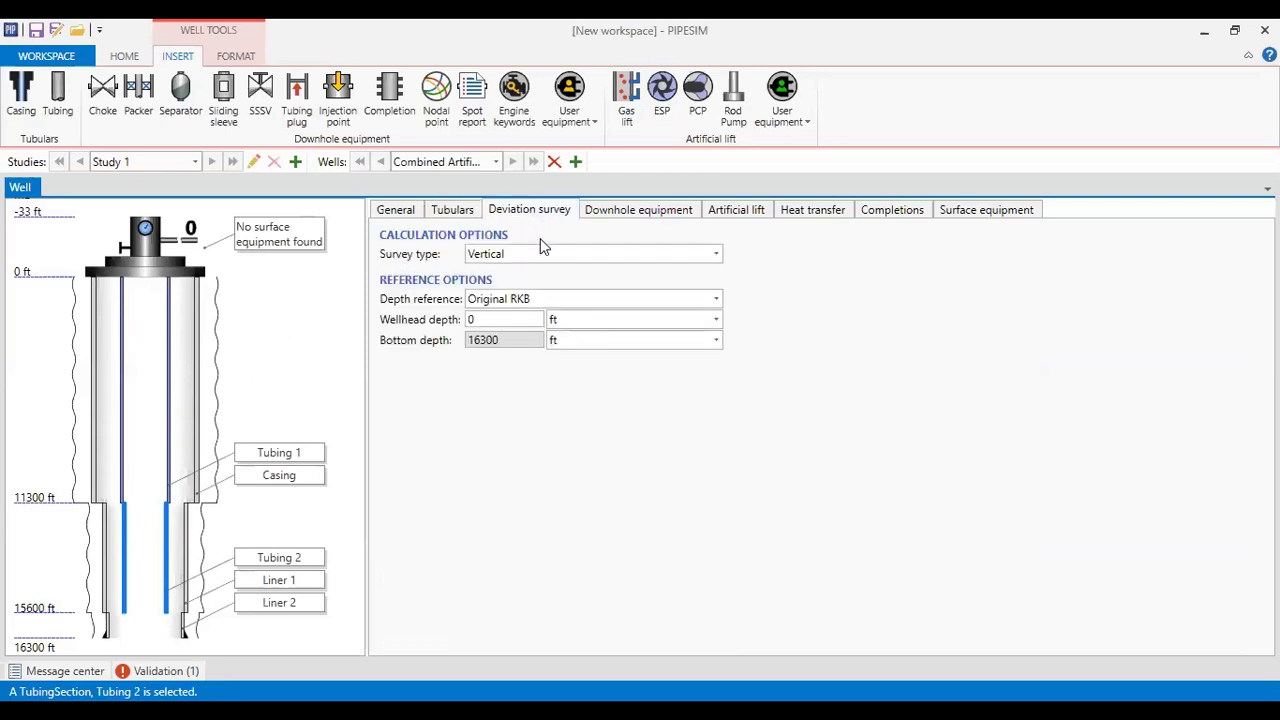
left_click(543, 253)
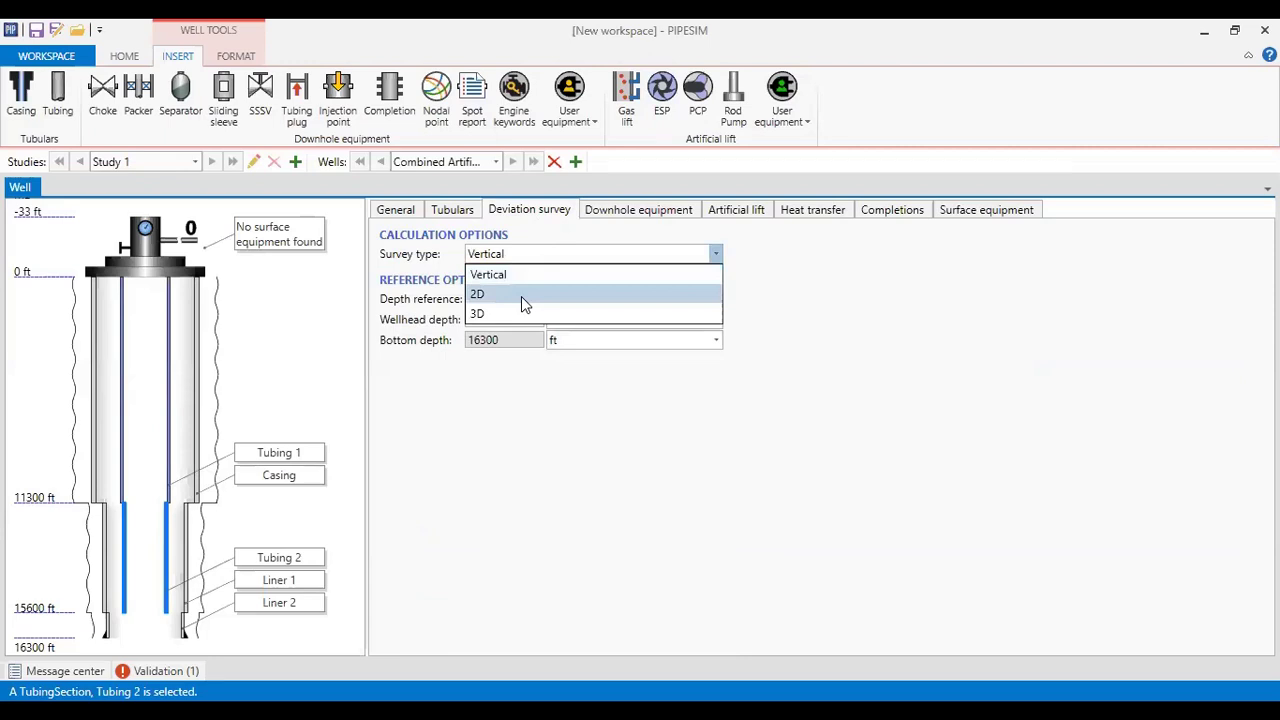
left_click(521, 296)
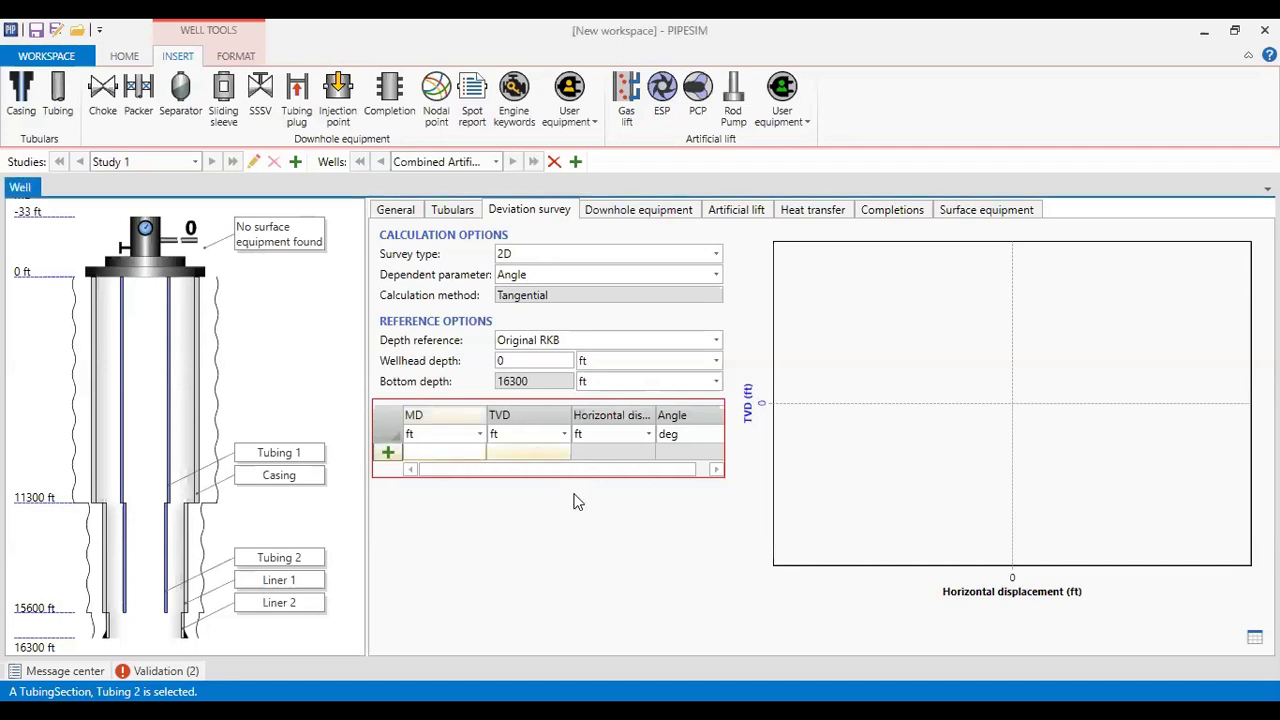
key("ctrl+v")
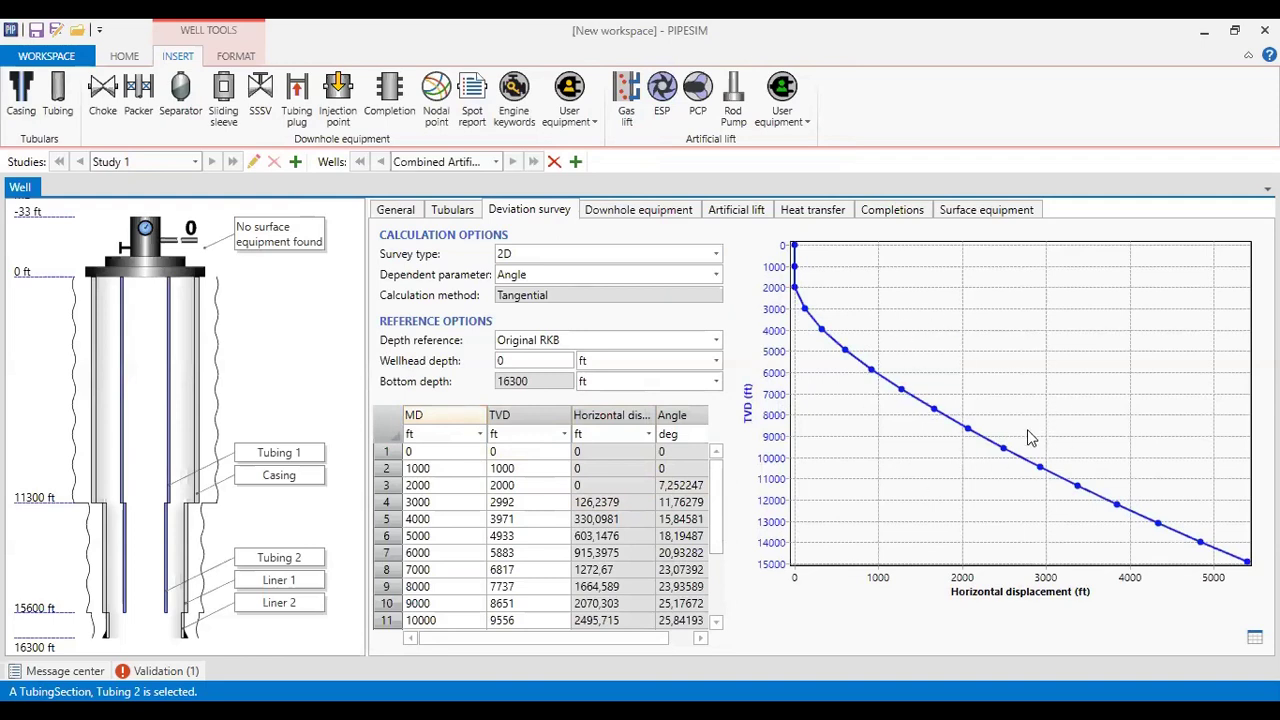
Step: Add a downhole packer named "Packer" at a measured depth of 15590 ft
left_click(656, 214)
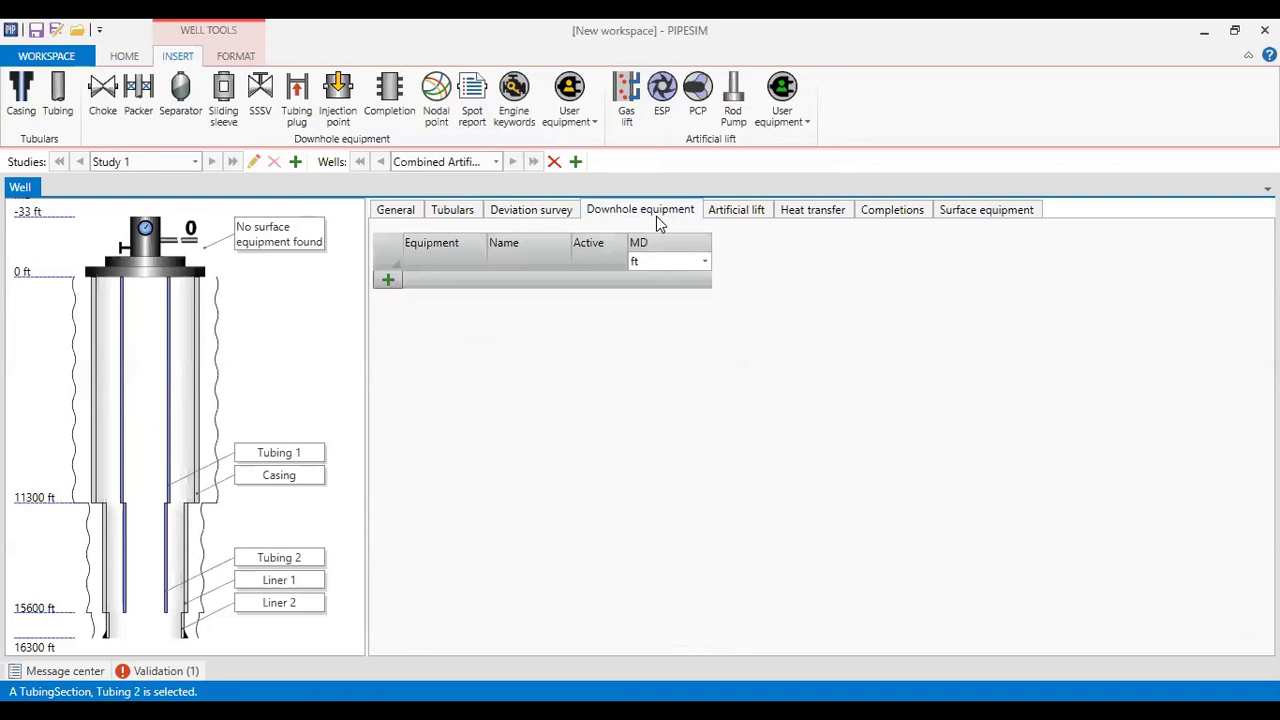
left_click(388, 279)
left_click(534, 279)
type("Packer")
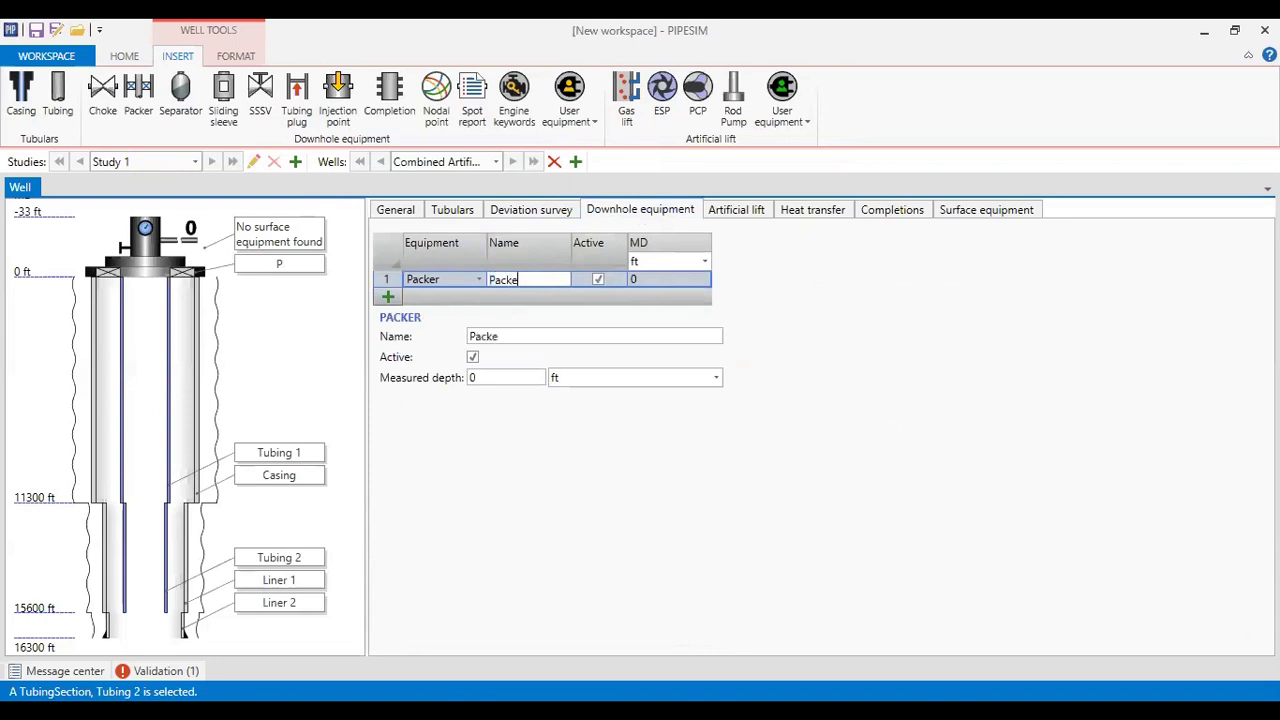
left_click(646, 281)
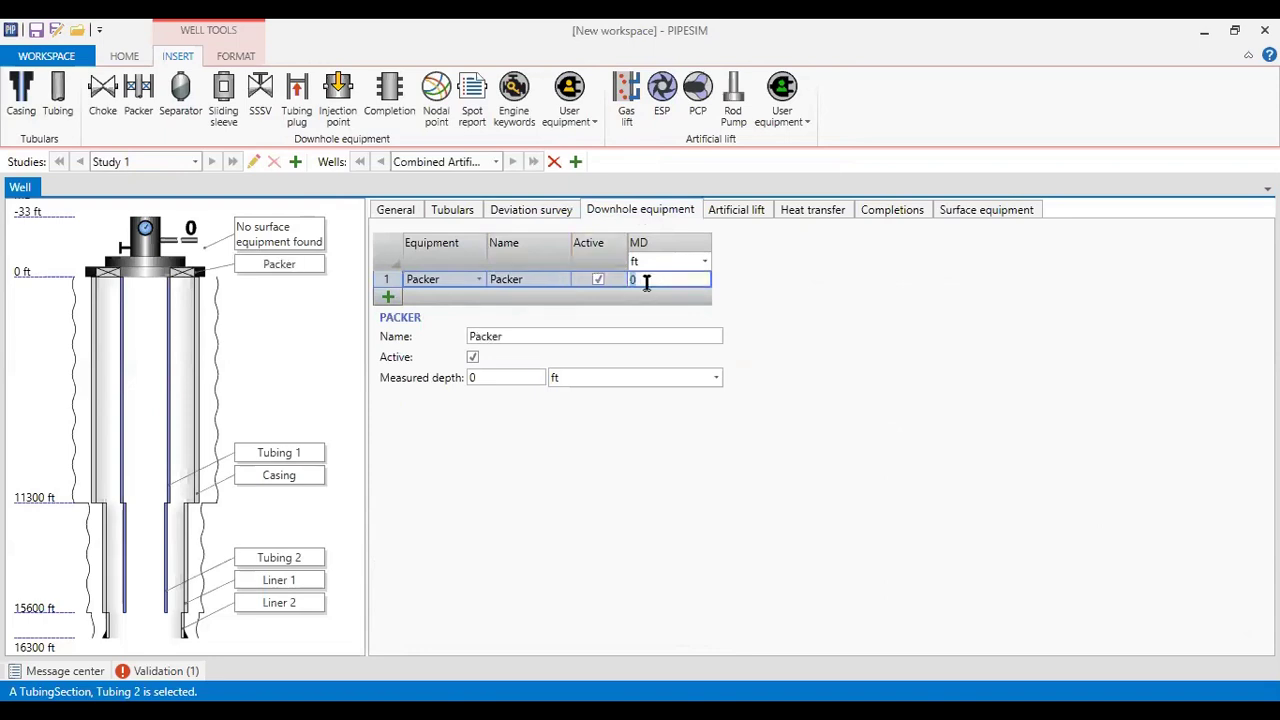
type("15590")
left_click(522, 338)
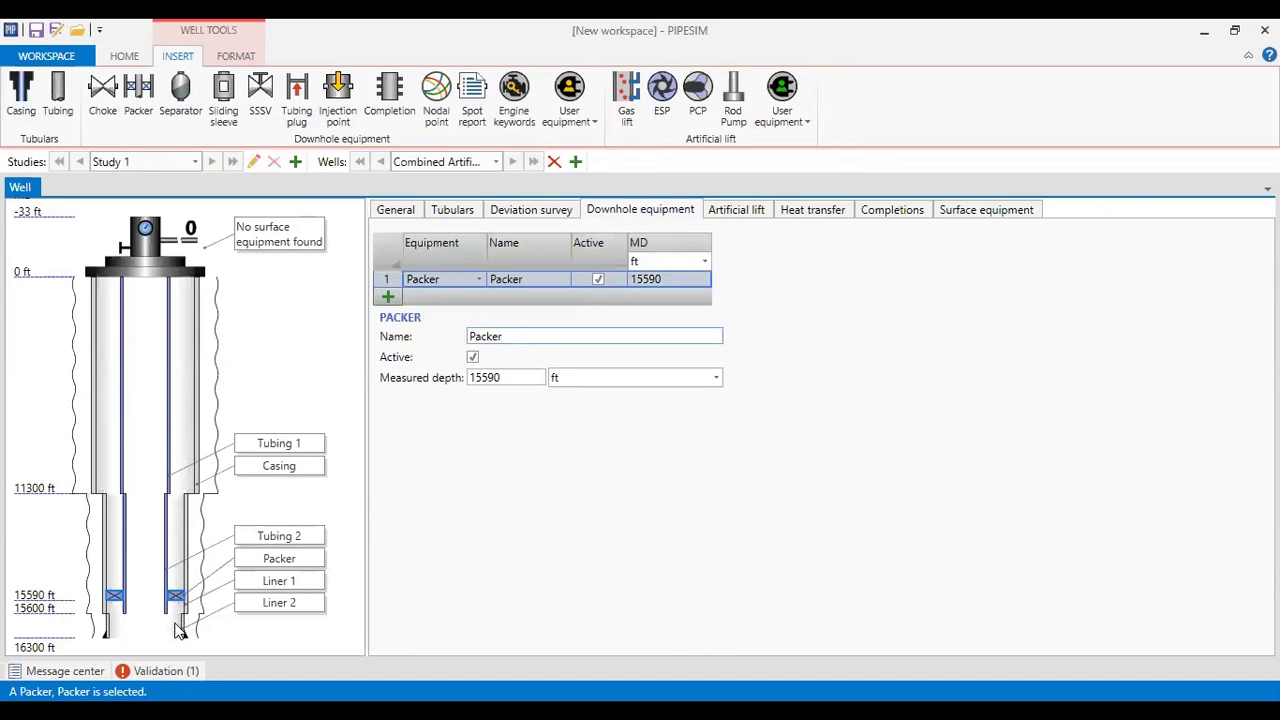
Step: Add a fixed gas lift injection port named "Gas Lift" with an injection gas rate of 2,7 mmscf/d
left_click(733, 214)
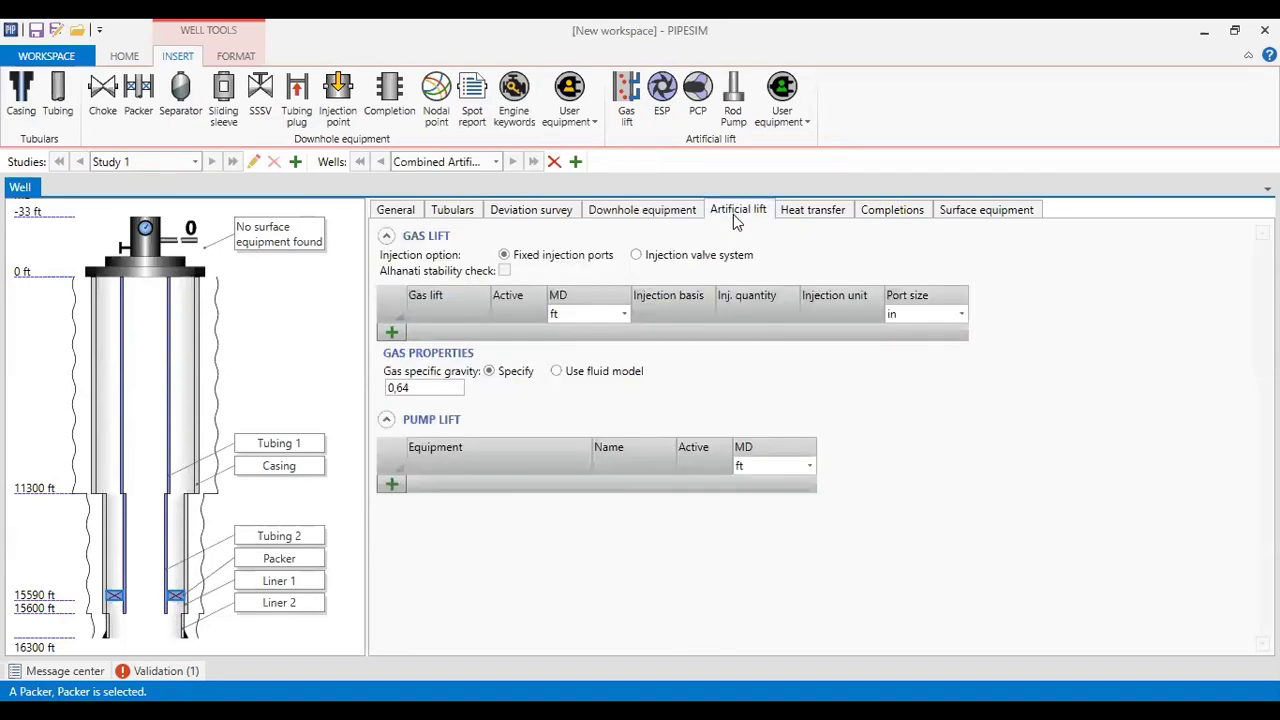
left_click(391, 333)
left_click(463, 331)
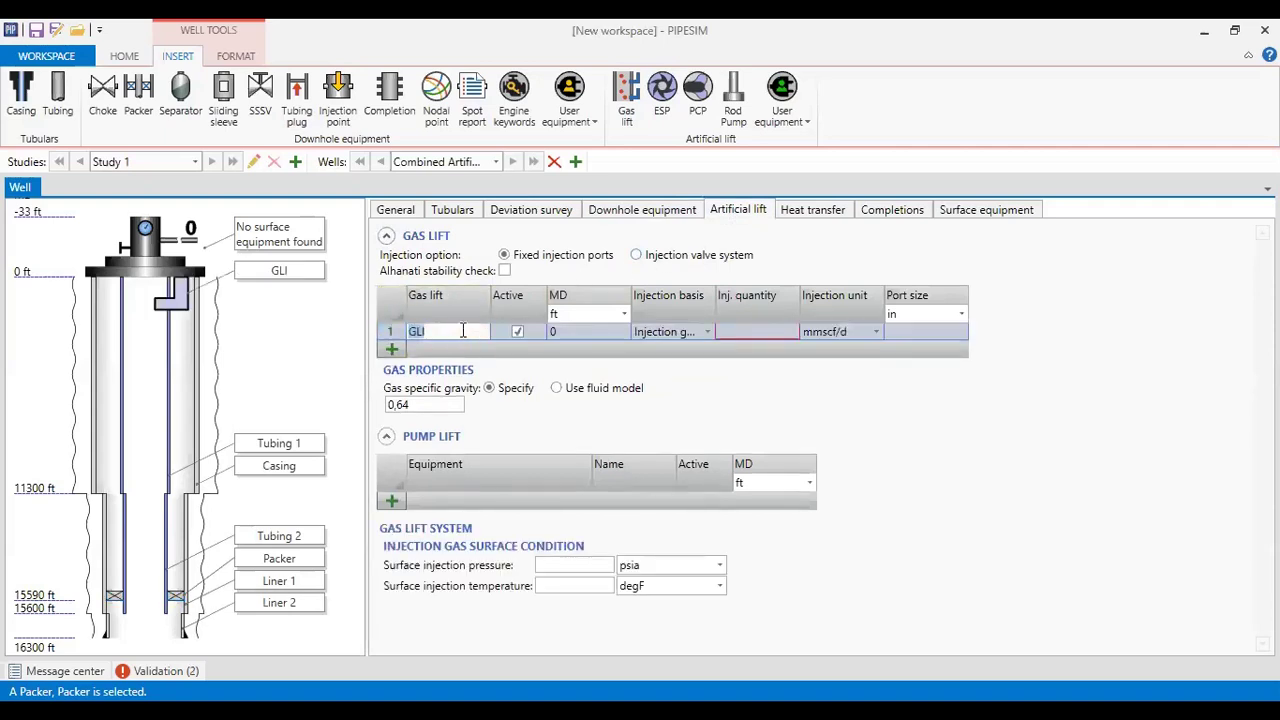
type("Gas Lift")
left_click_drag(716, 293, 795, 291)
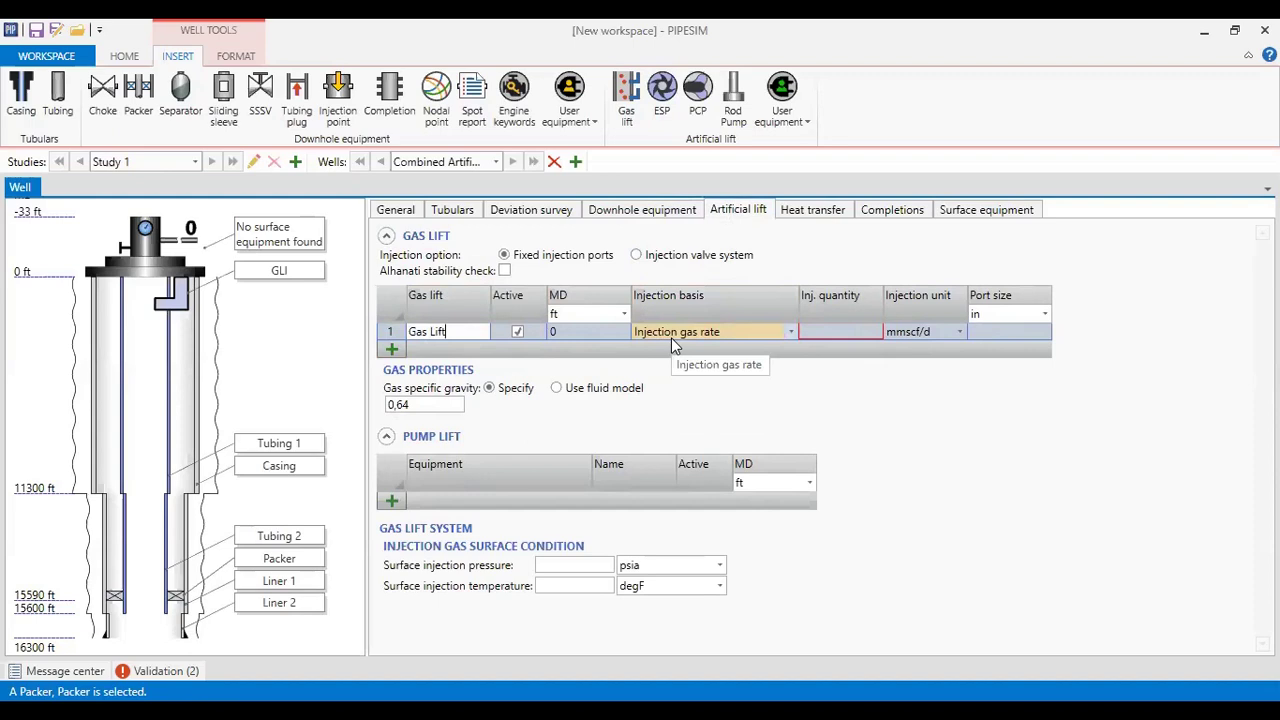
left_click(815, 327)
type("2,7")
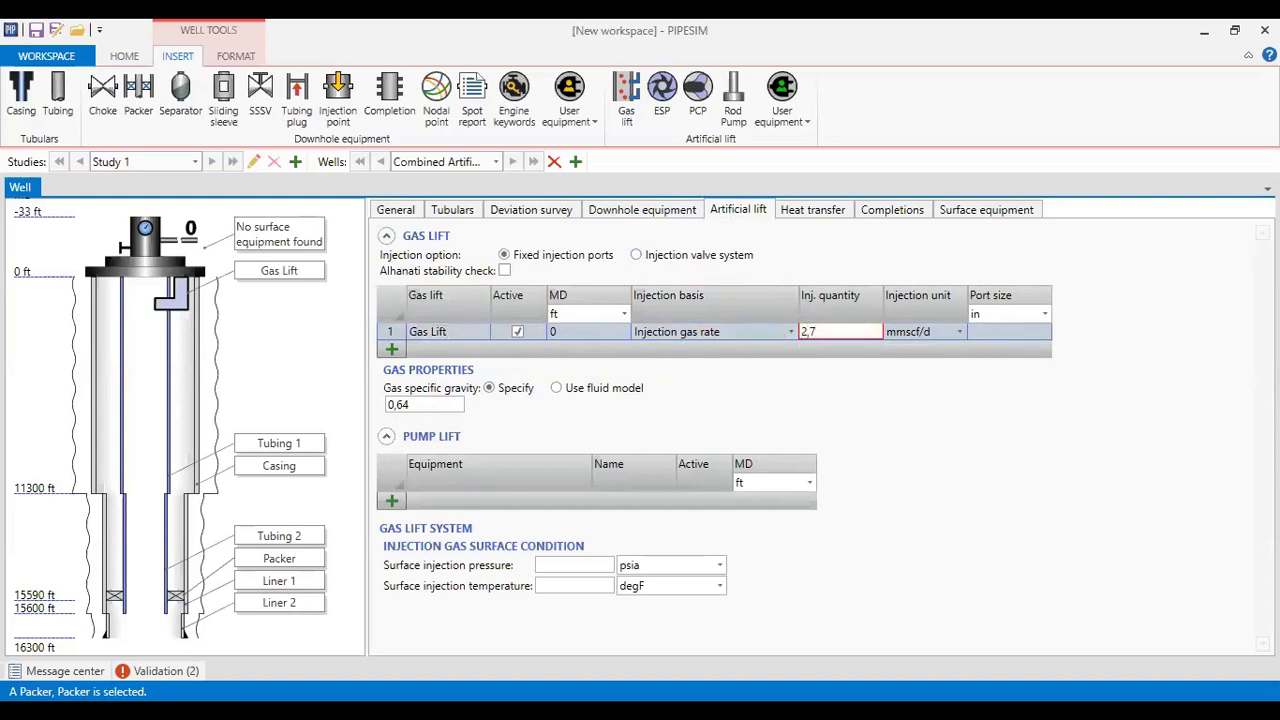
key("Return")
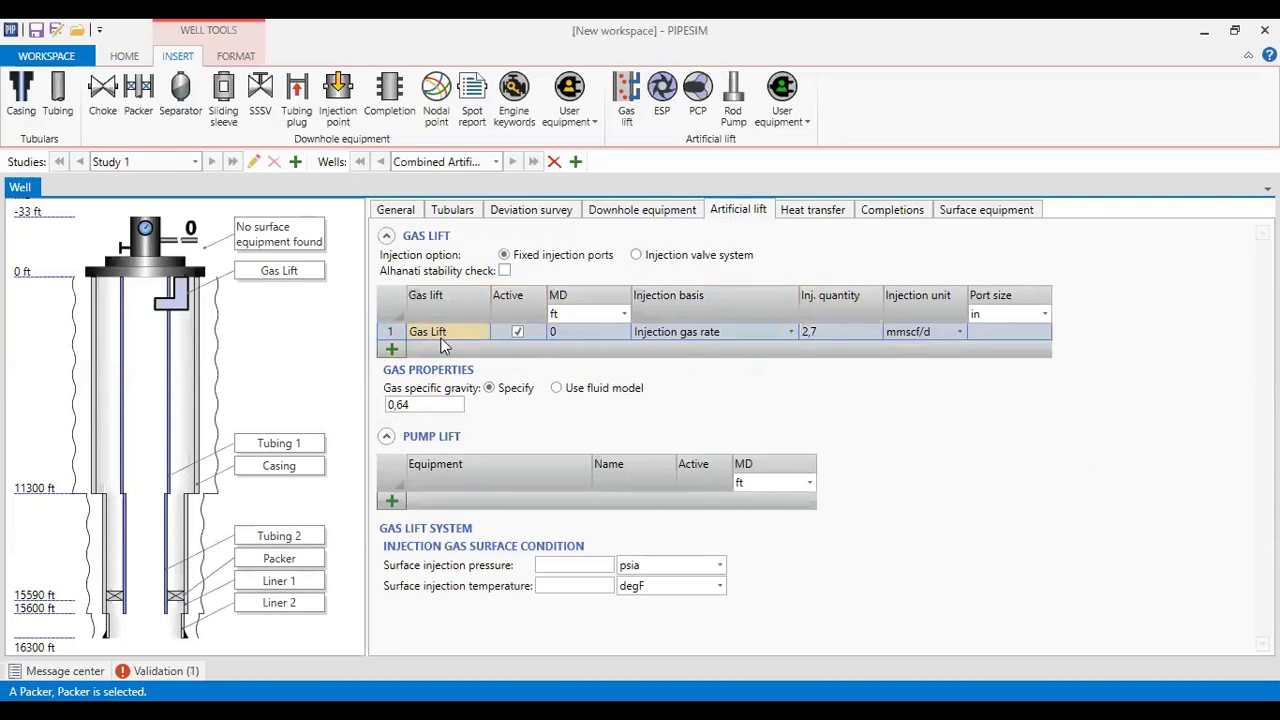
Step: Re-enter 0,64 as the specific gravity of the injected gas
left_click(423, 410)
key("End")
key("BackSpace")
key("BackSpace")
key("BackSpace")
type(",9")
key("BackSpace")
type("86")
Step: Add a pump lift entry to the well and set its equipment type to ESP
left_click(391, 501)
left_click(583, 500)
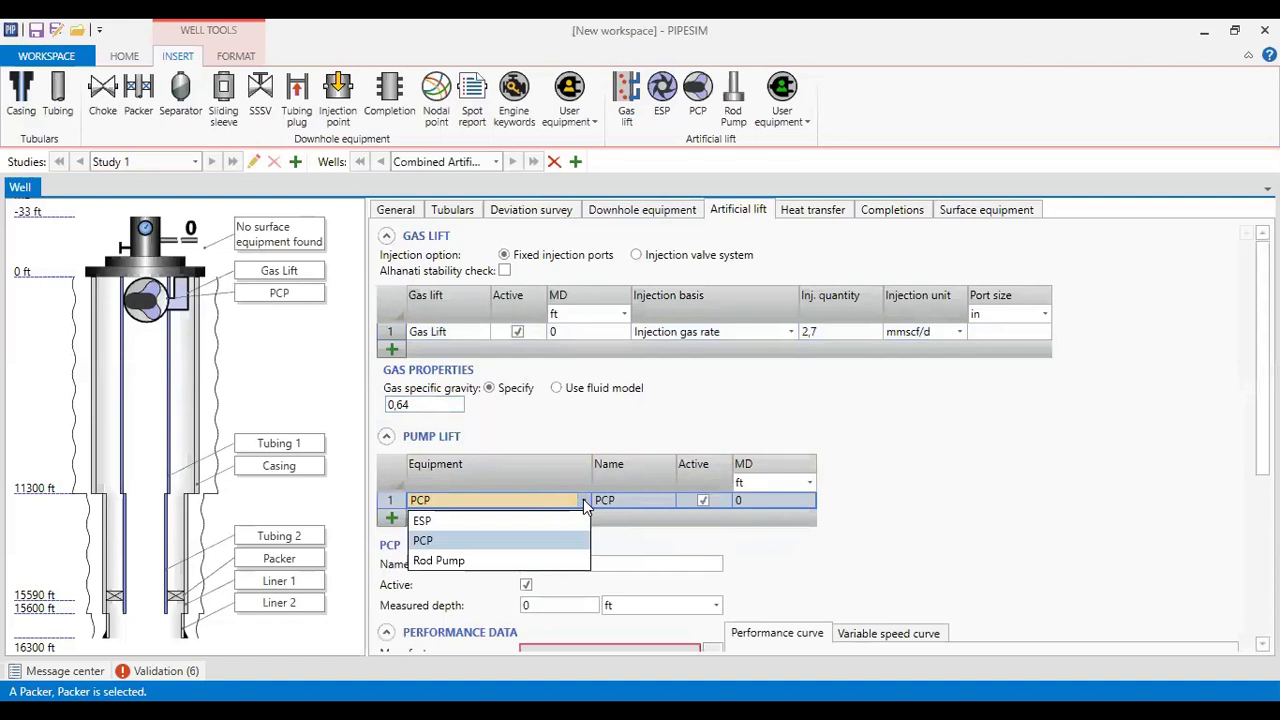
left_click(478, 521)
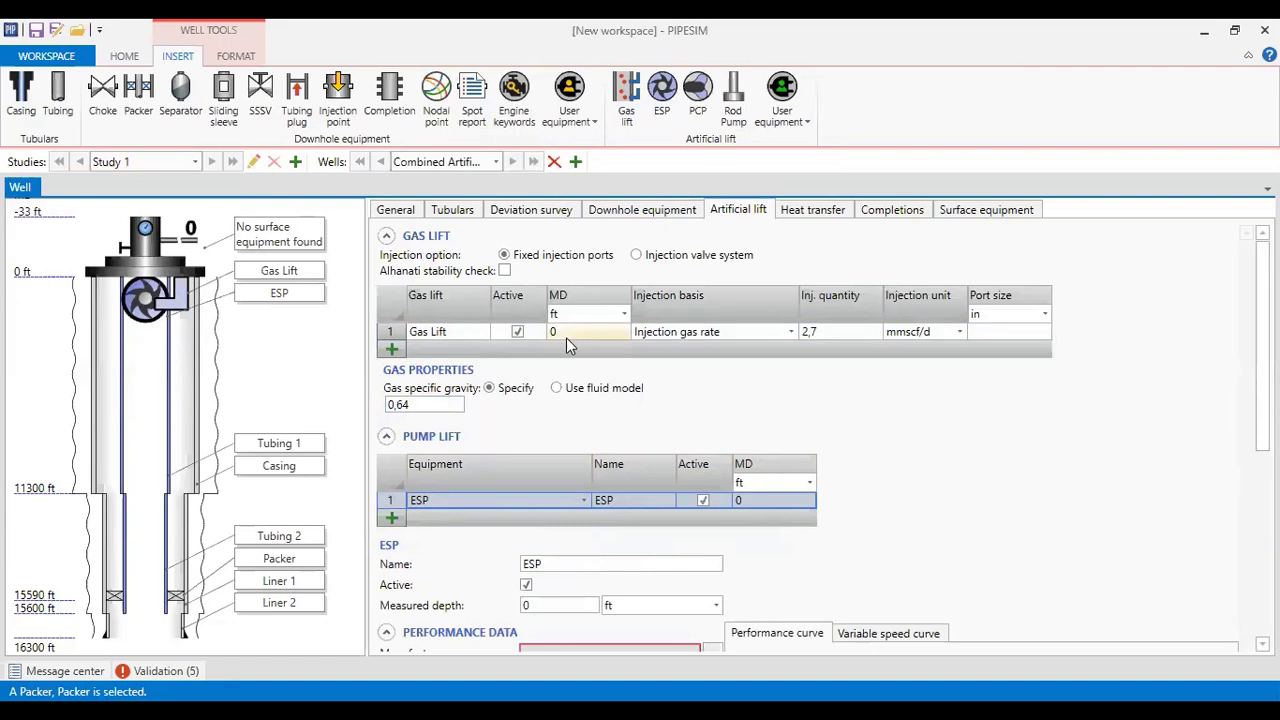
Step: Set the measured depth to 15000 ft for the gas lift port and 15600 ft for the ESP
left_click(566, 338)
type("15000")
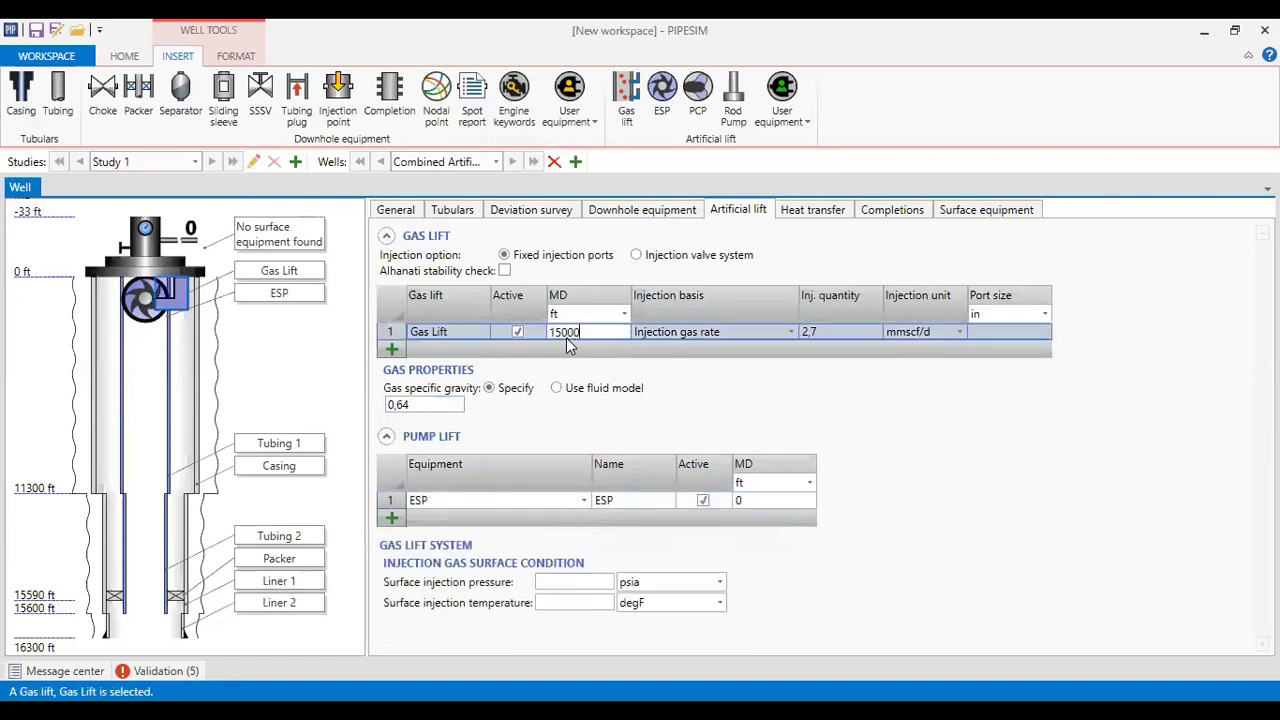
left_click(448, 408)
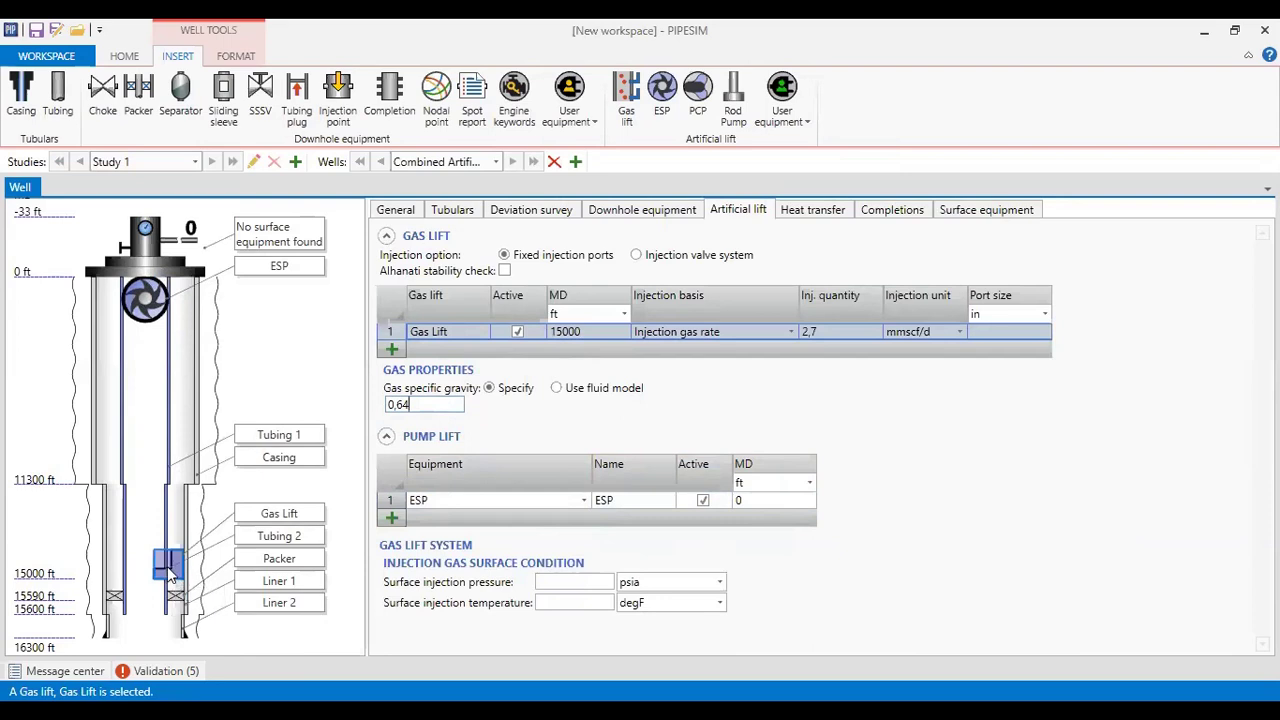
left_click(751, 504)
type("15600")
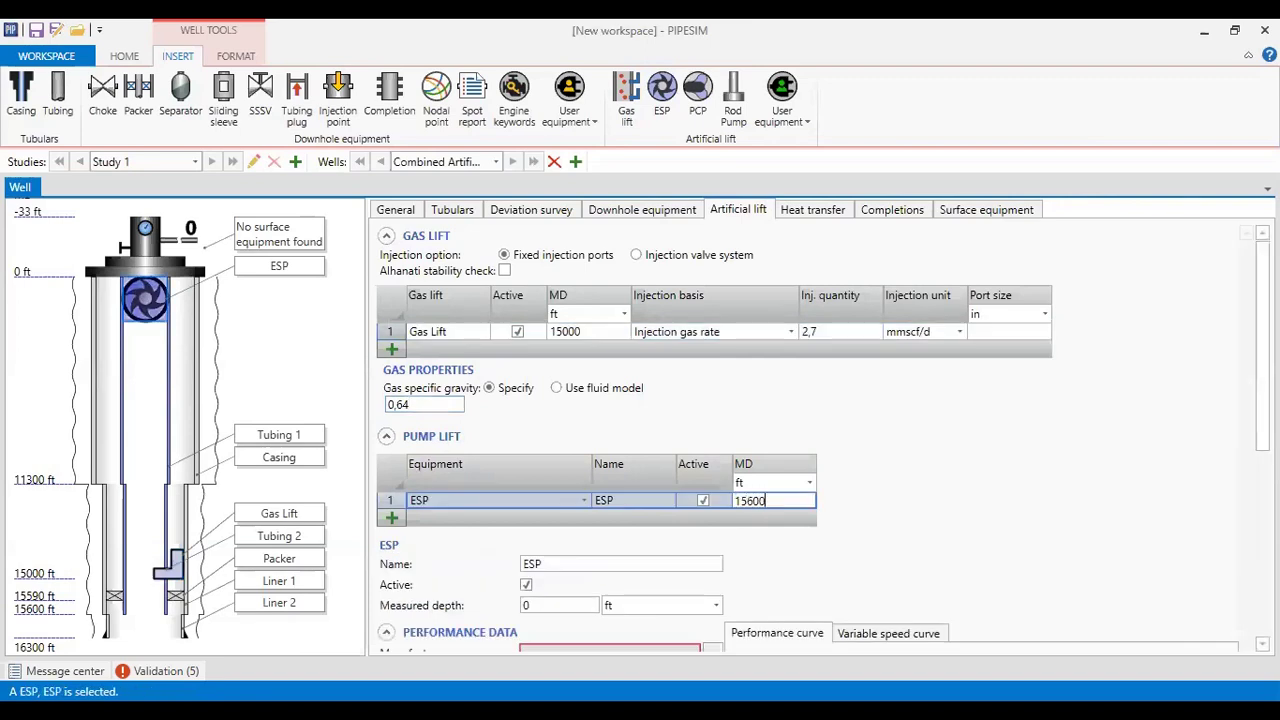
left_click(620, 564)
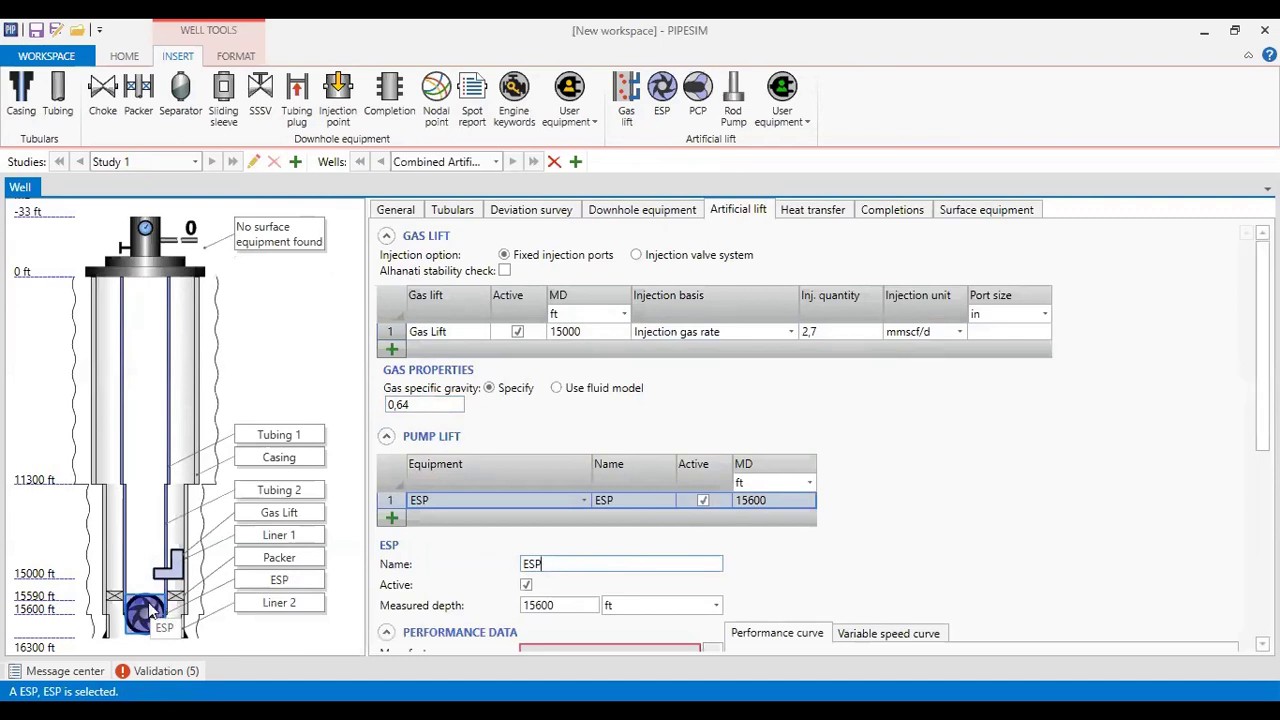
scroll(820, 440, "down", 5)
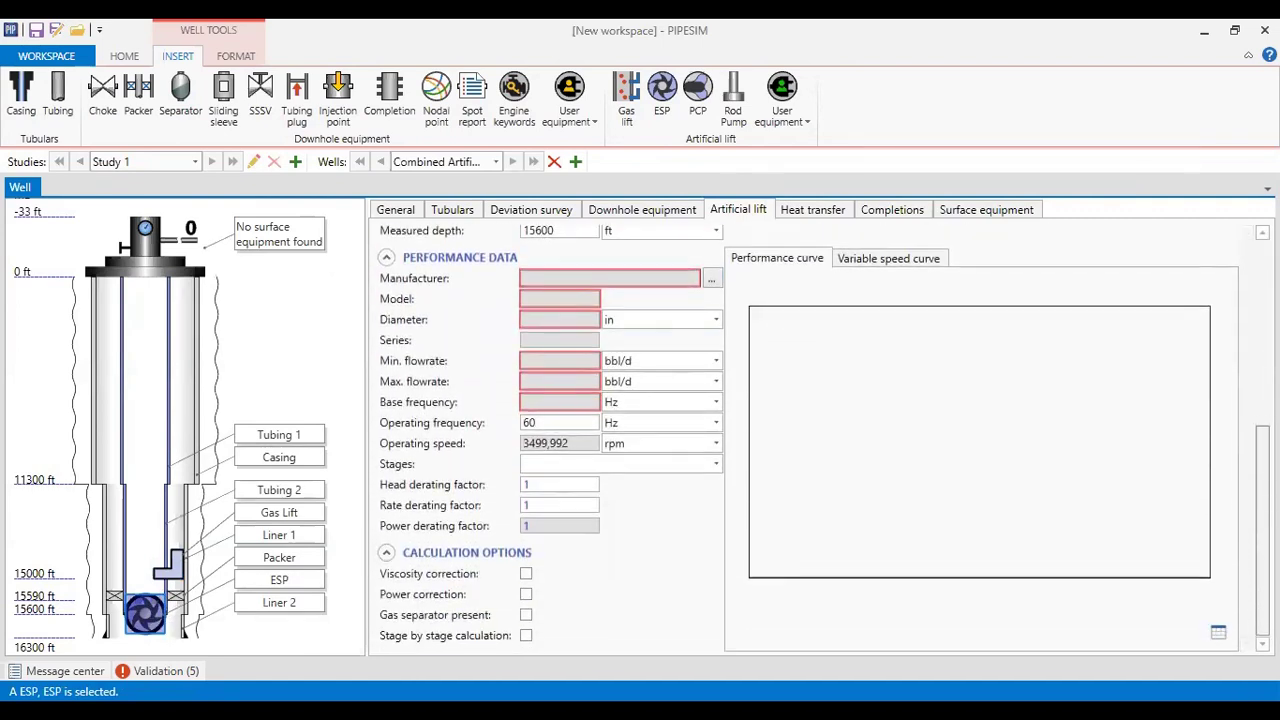
left_click(713, 281)
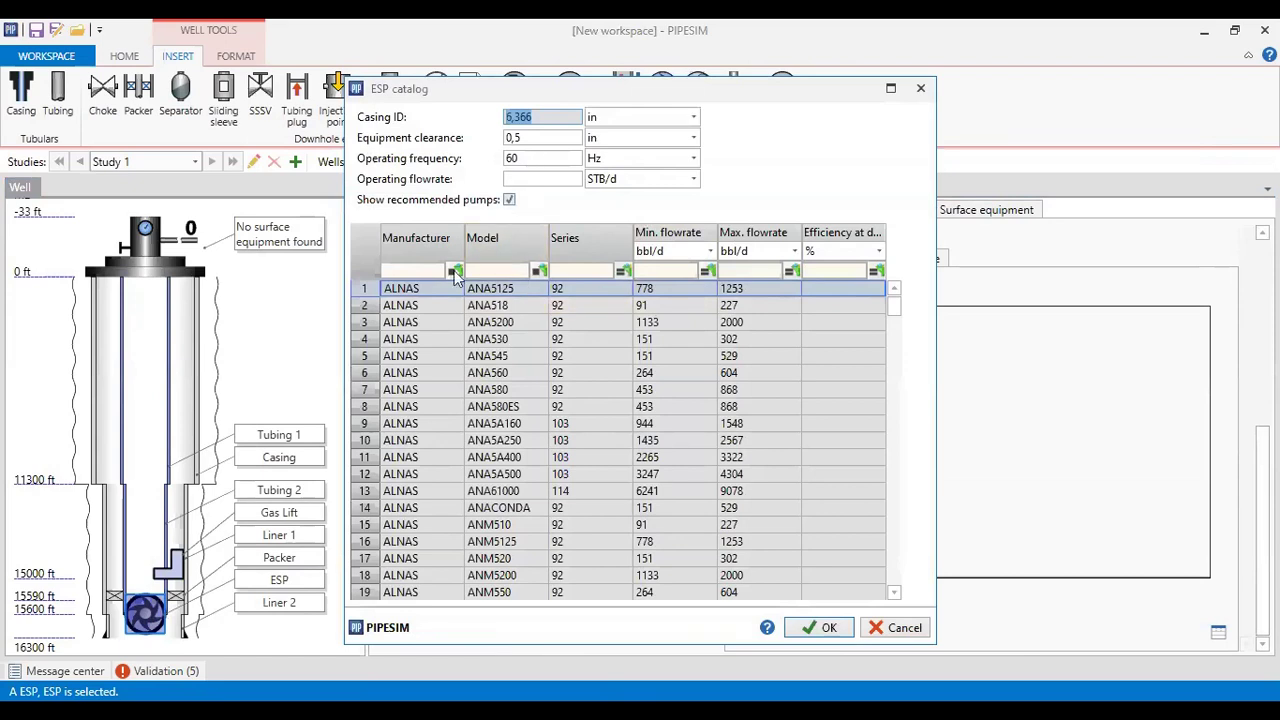
left_click(423, 271)
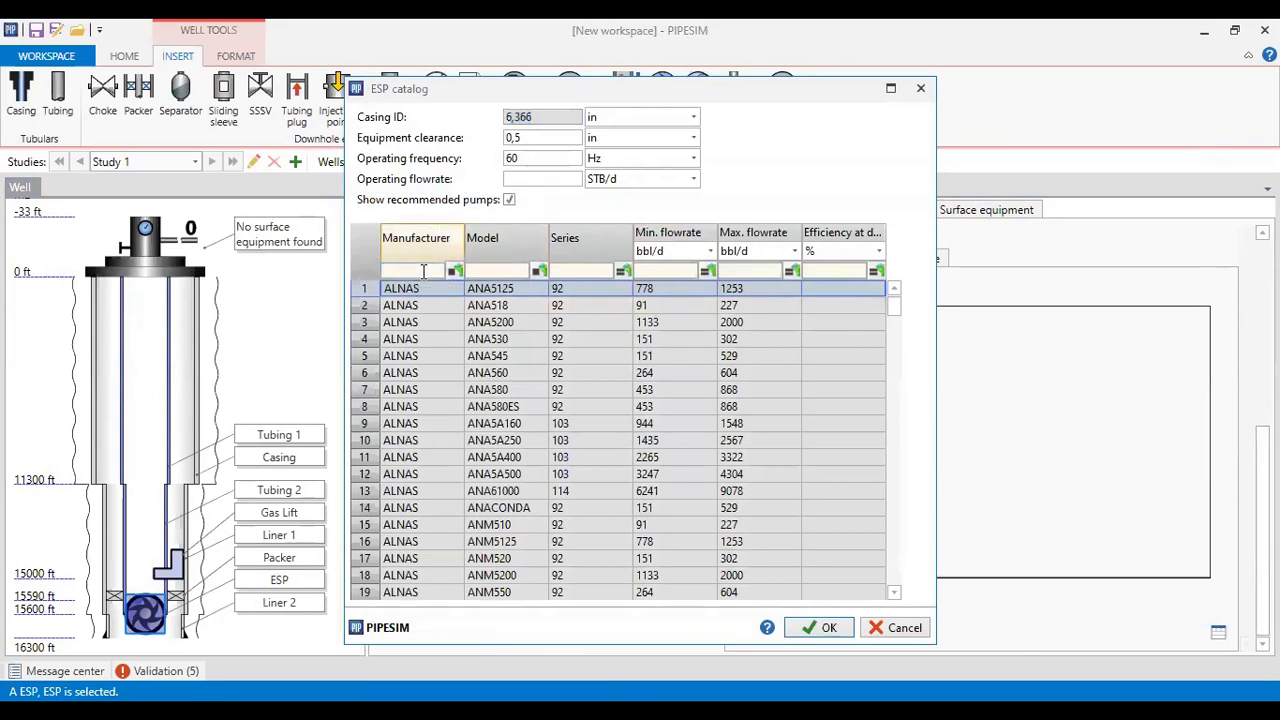
type("REDA")
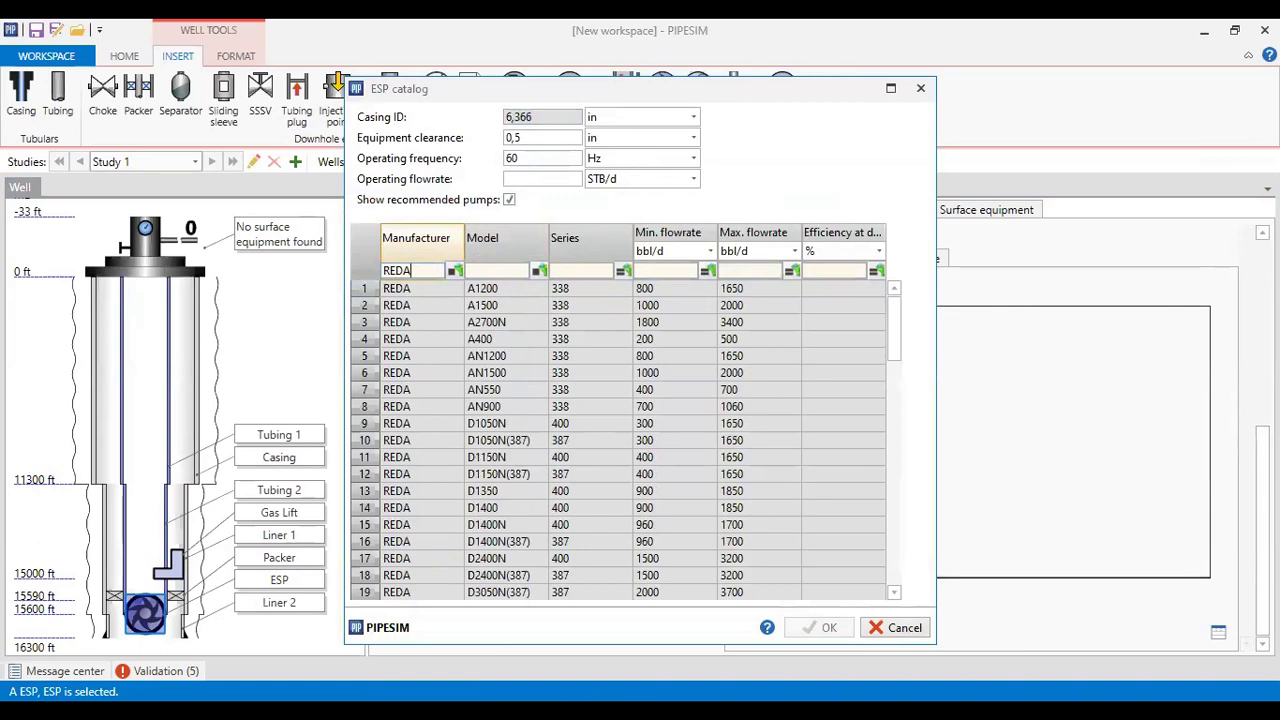
left_click_drag(897, 320, 862, 284)
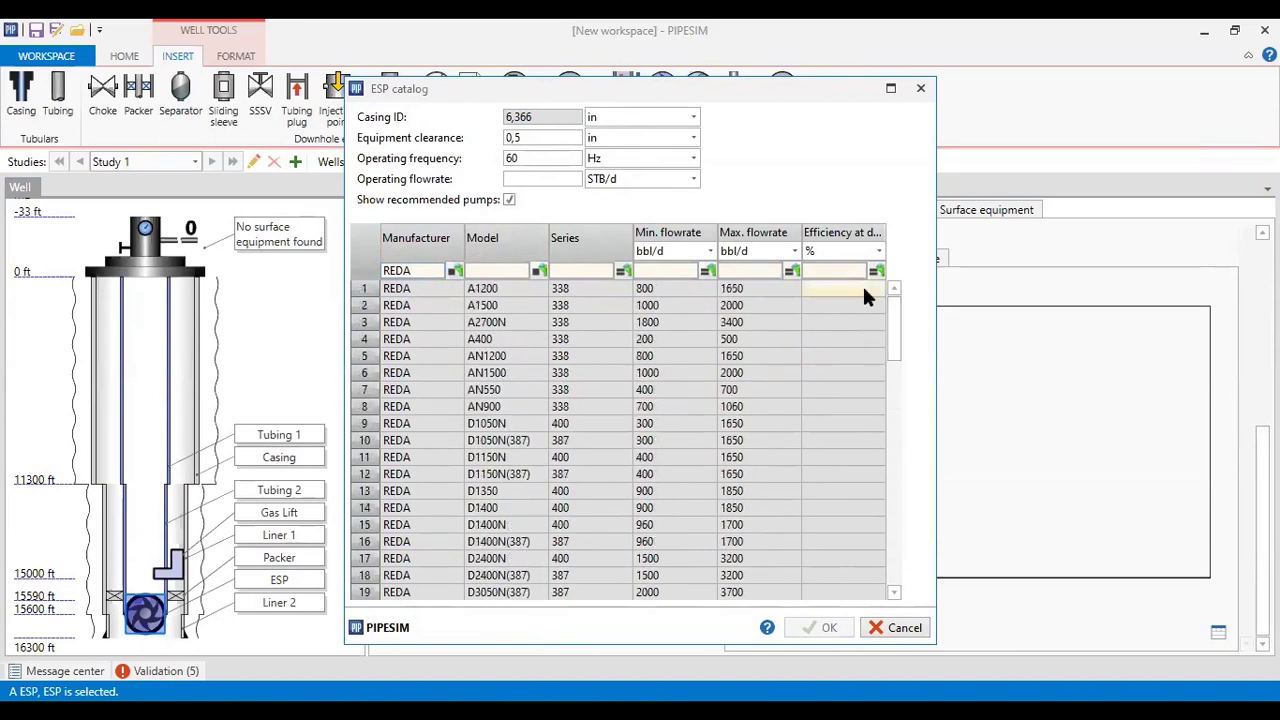
scroll(737, 350, "down", 6)
scroll(737, 350, "down", 7)
scroll(737, 350, "down", 9)
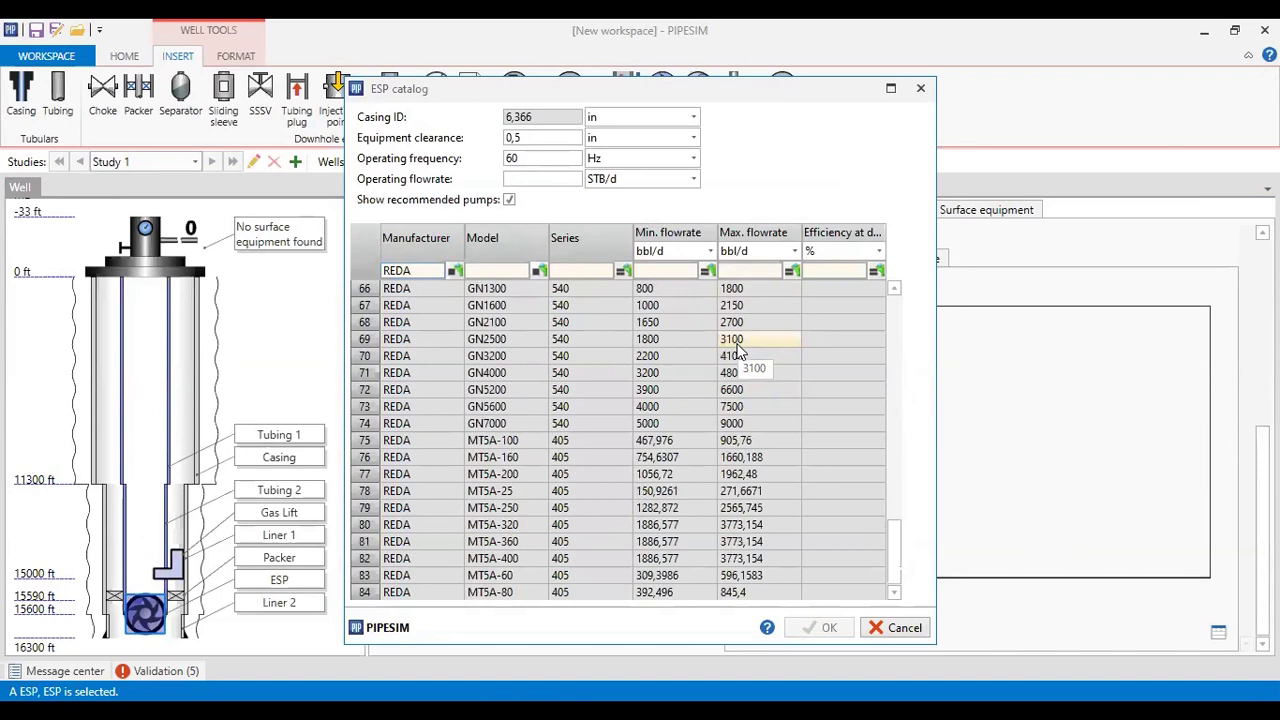
left_click(921, 90)
Step: Filter the ESP catalog by manufacturer REDA and assign the GN7000 pump model to the ESP
left_click(712, 279)
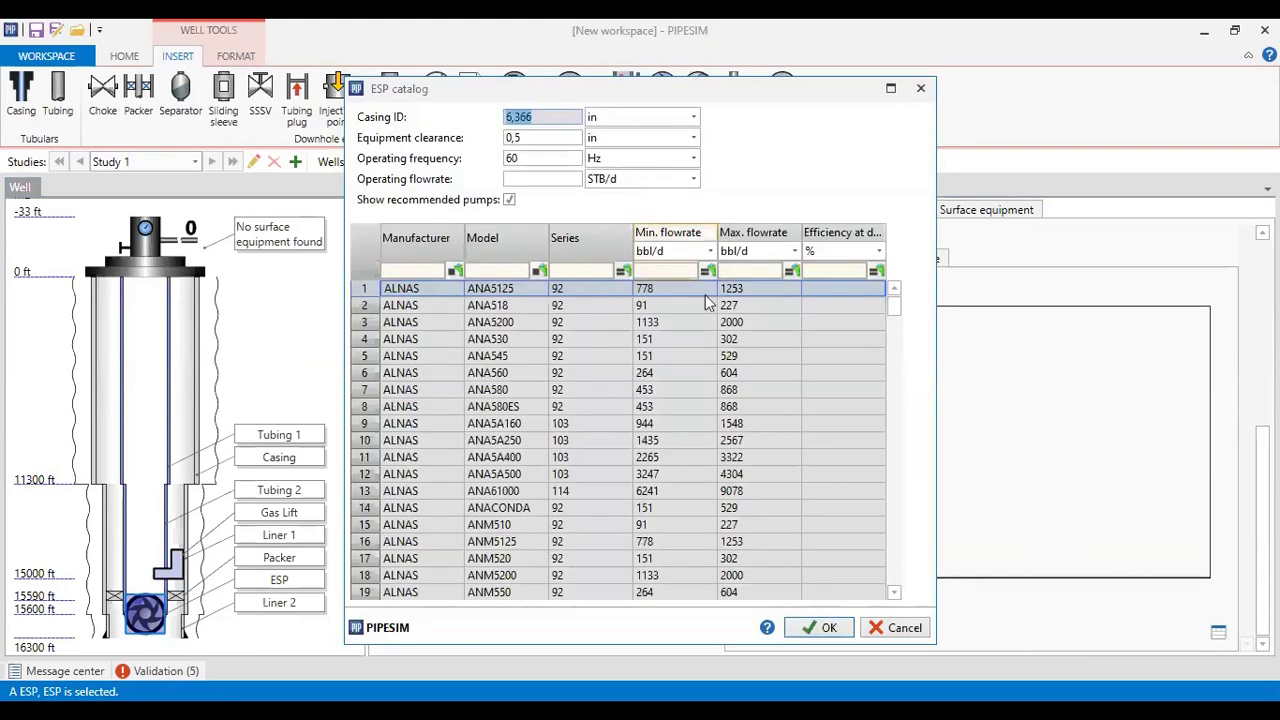
left_click(536, 120)
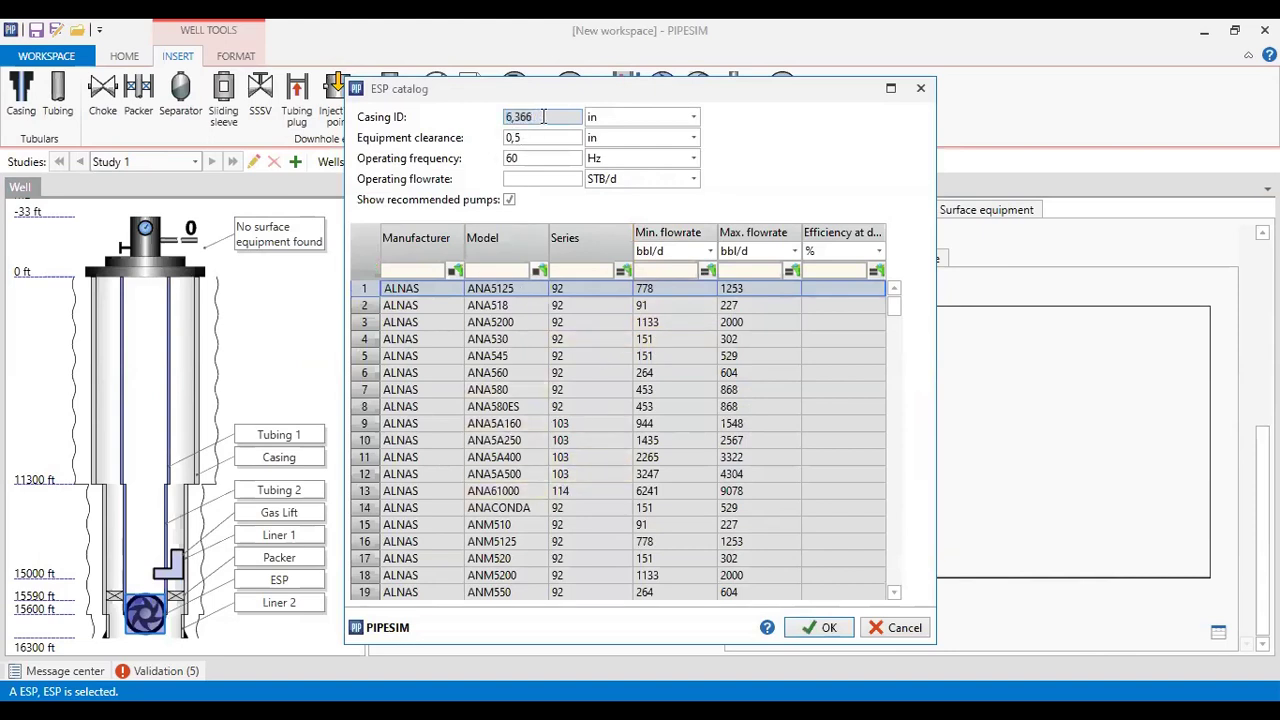
left_click_drag(536, 121, 488, 122)
left_click(536, 179)
left_click(416, 268)
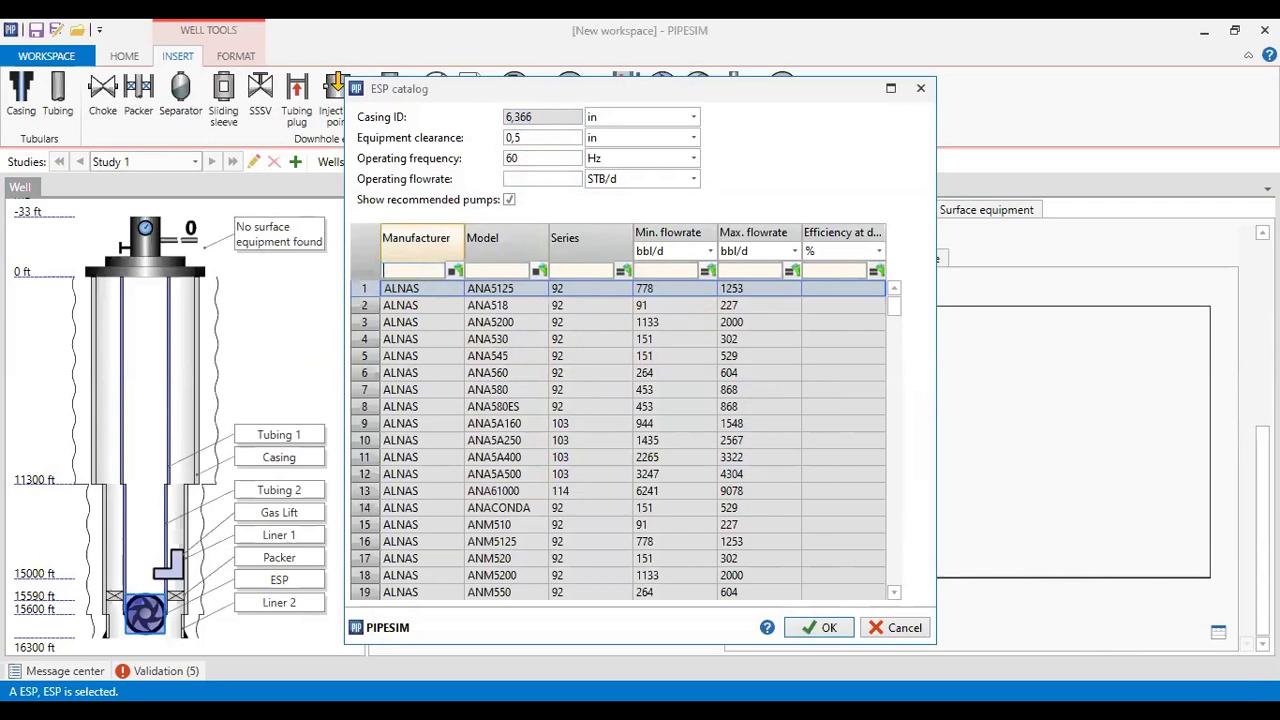
type("Reda")
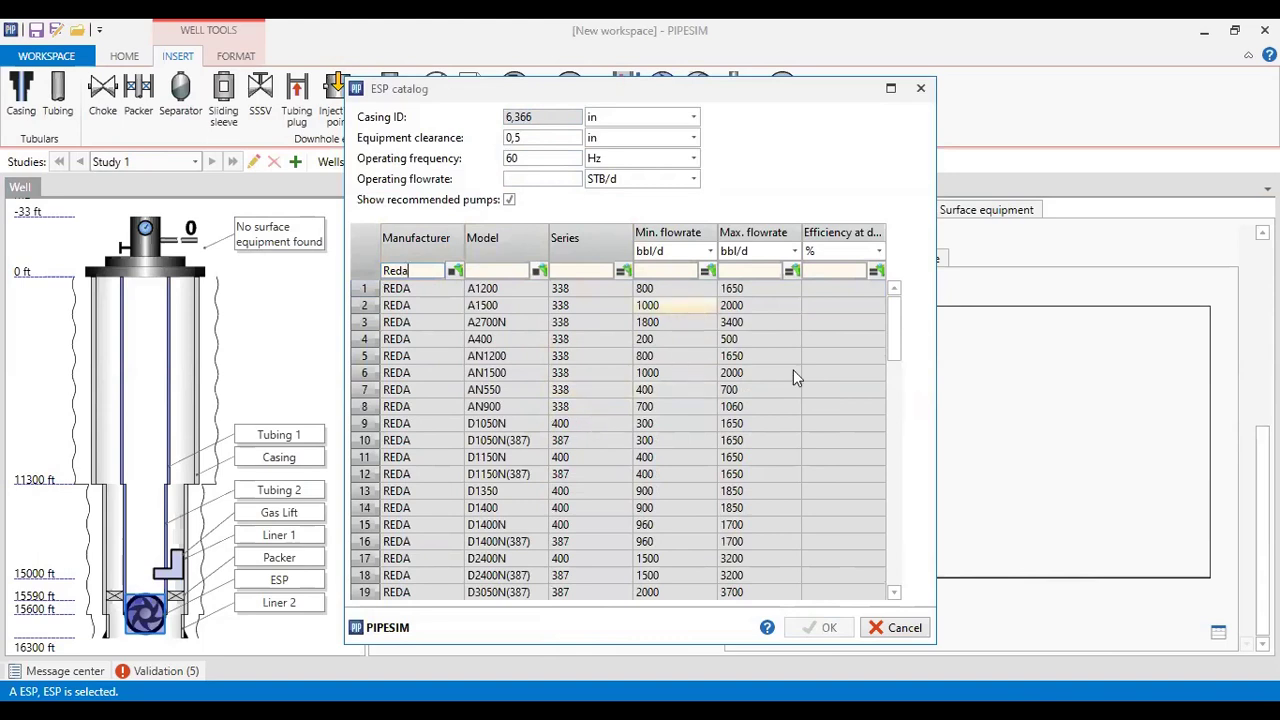
left_click_drag(886, 322, 894, 510)
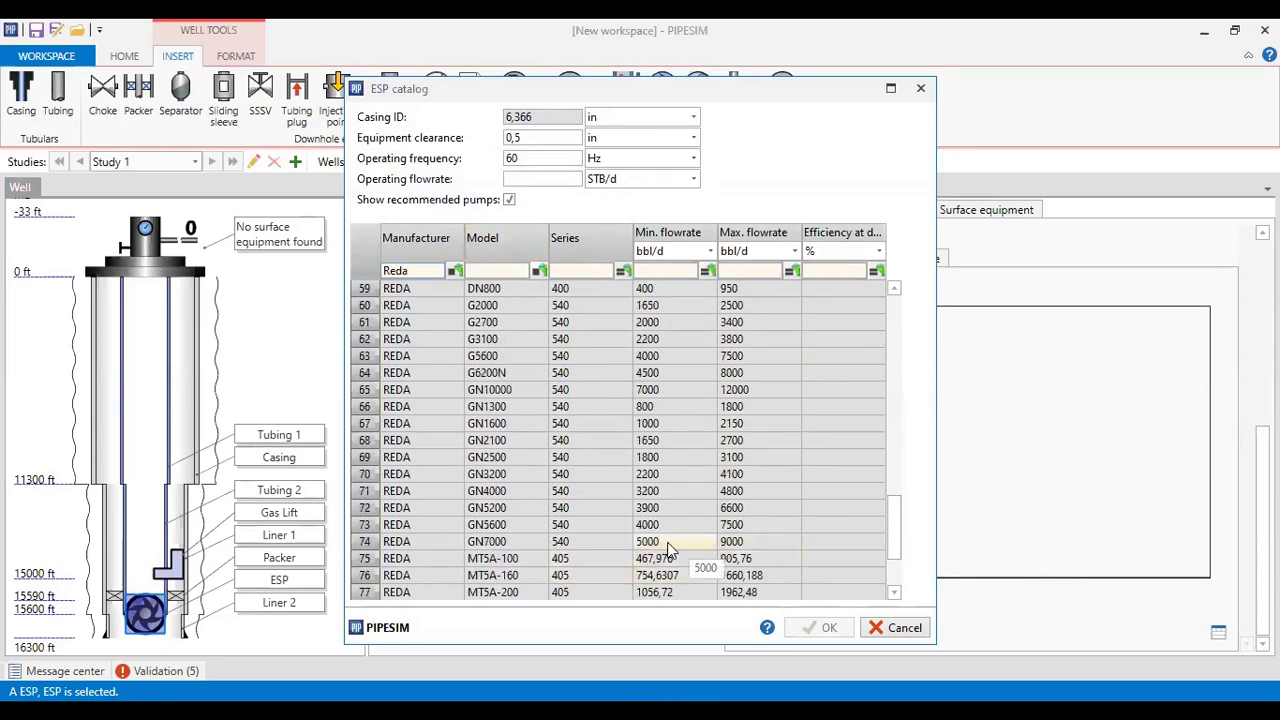
left_click(418, 542)
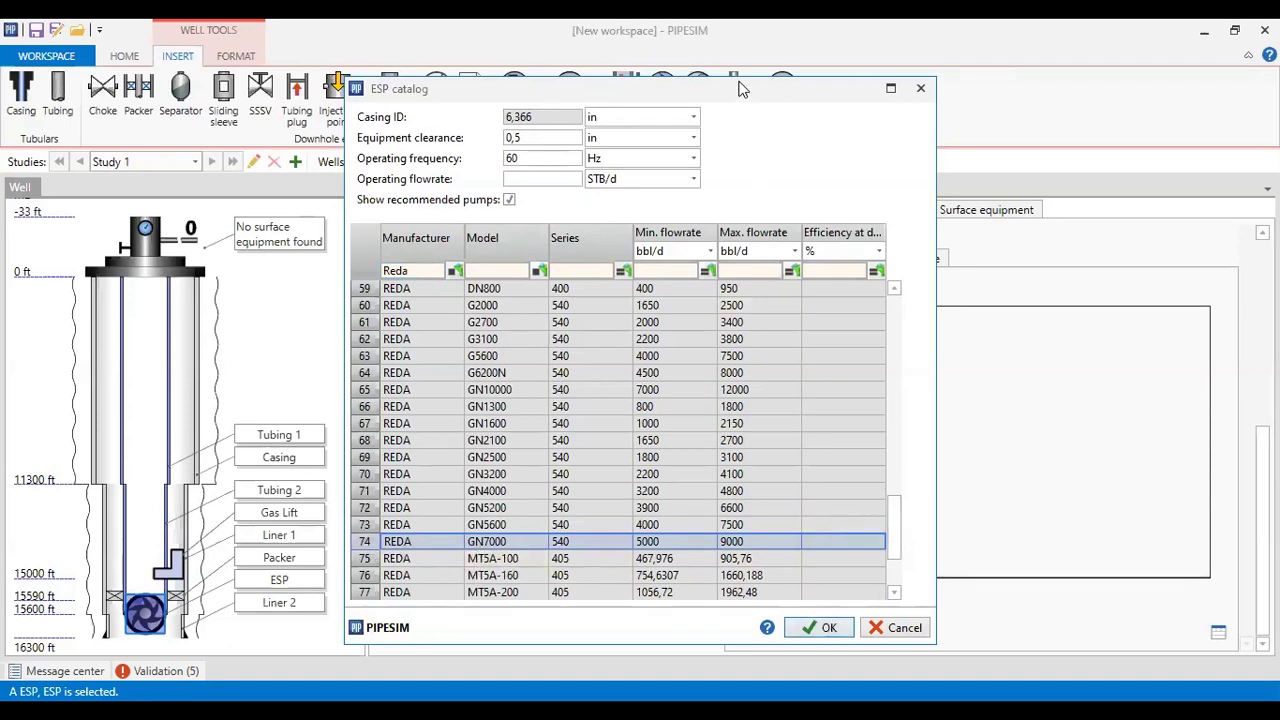
left_click_drag(741, 88, 738, 51)
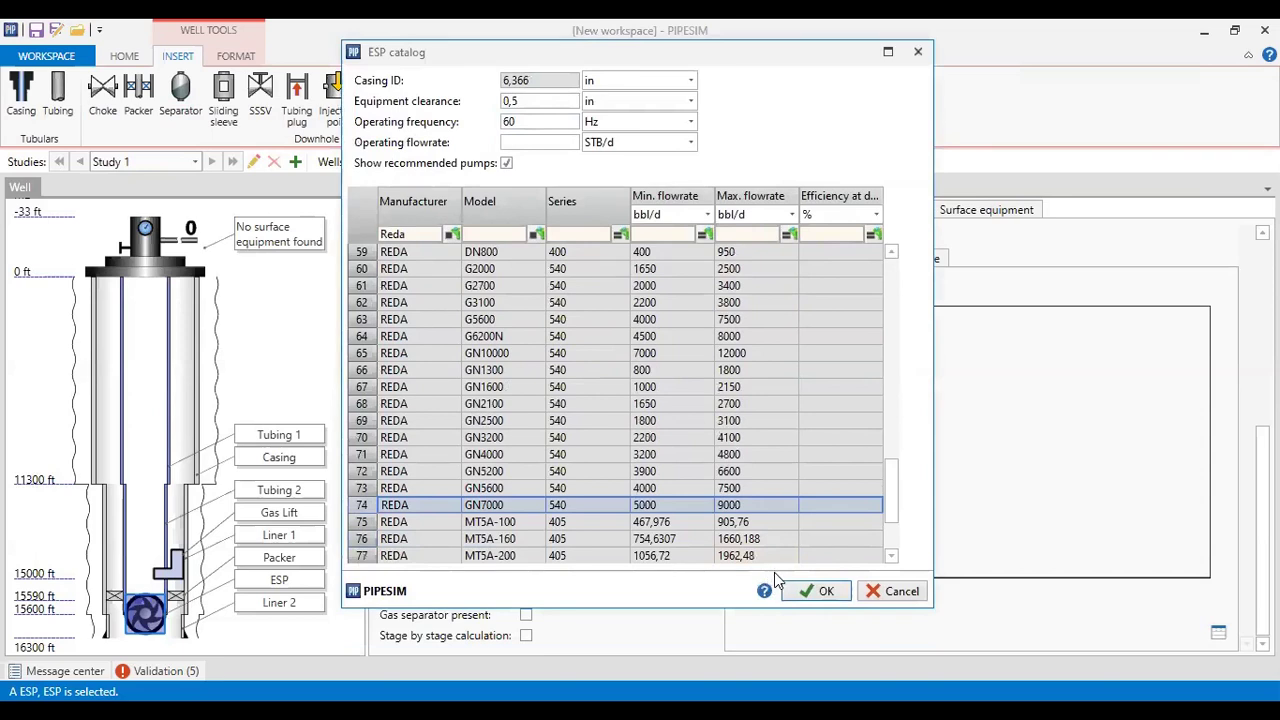
left_click(815, 591)
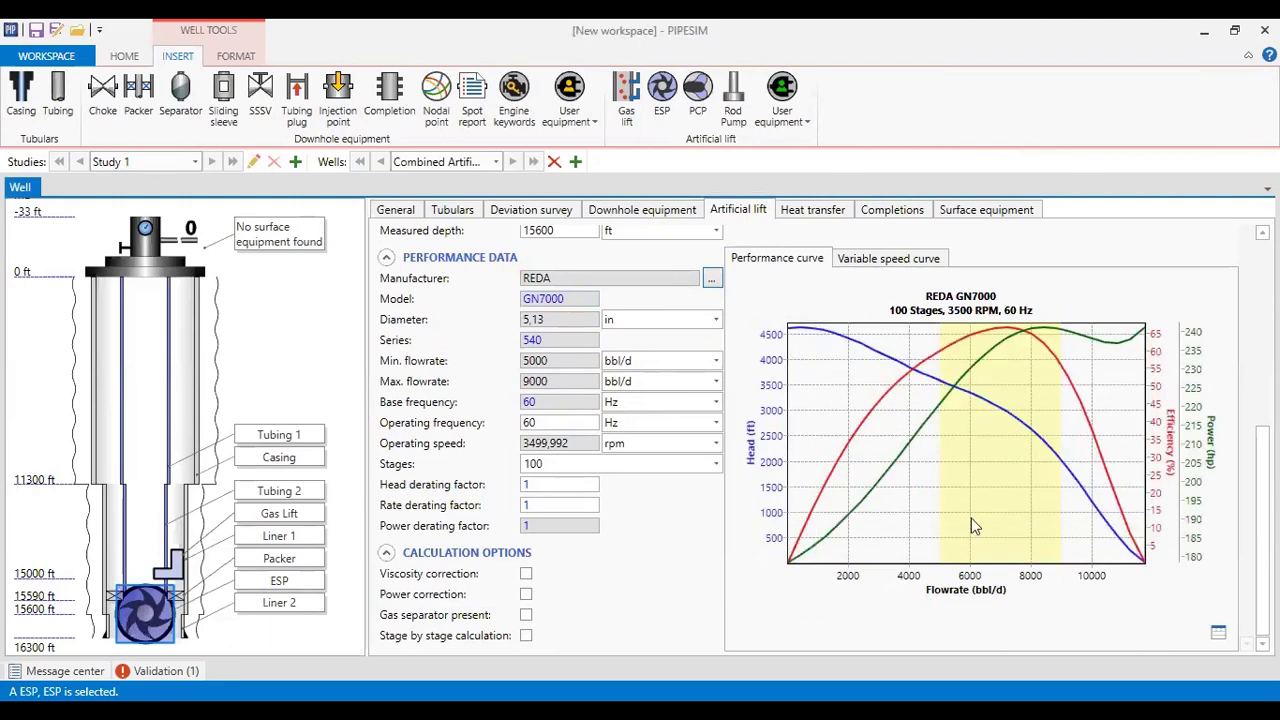
Step: Set the ESP's operating frequency to 70 Hz and its number of stages to 150
left_click(489, 421)
type("70")
key("Tab")
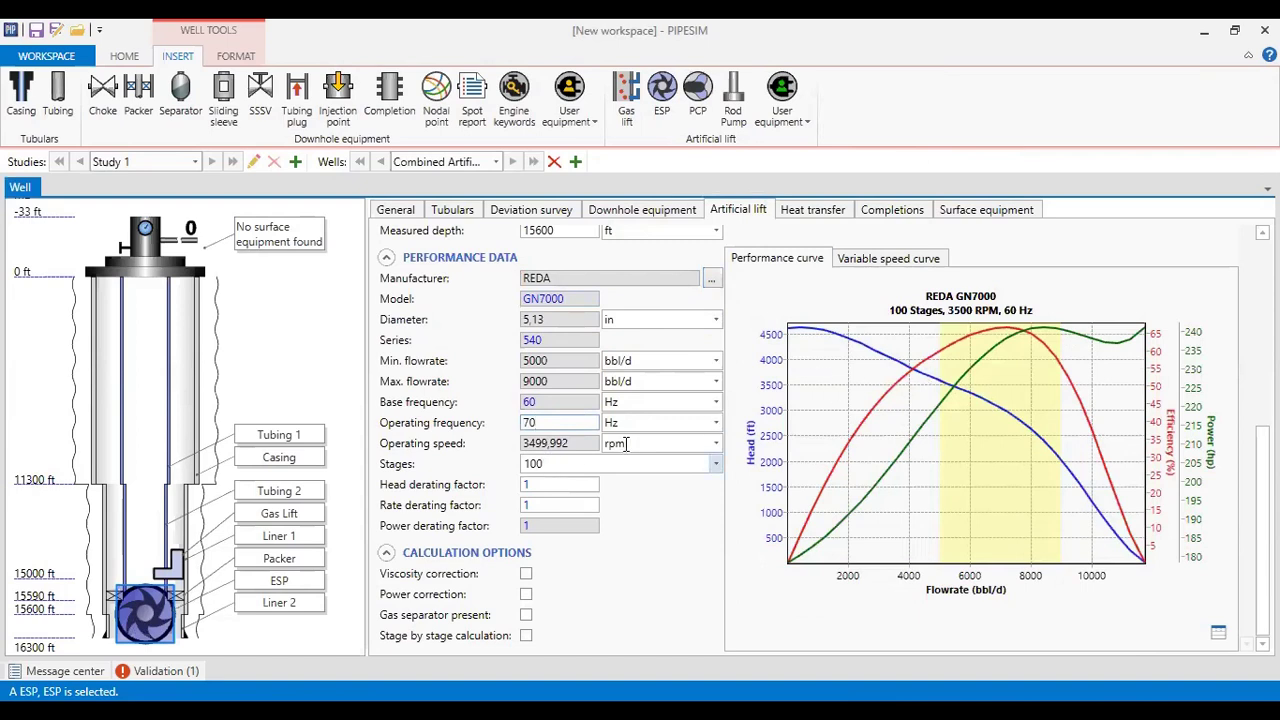
left_click(530, 465)
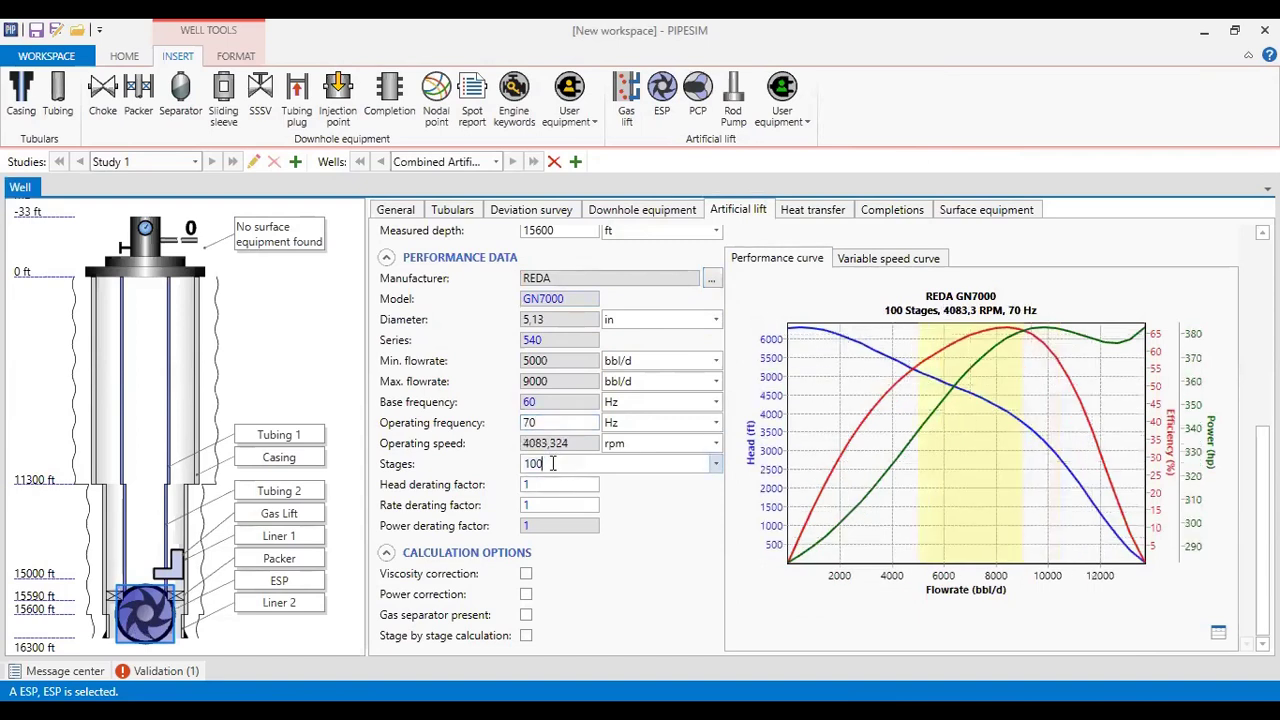
key("BackSpace")
key("BackSpace")
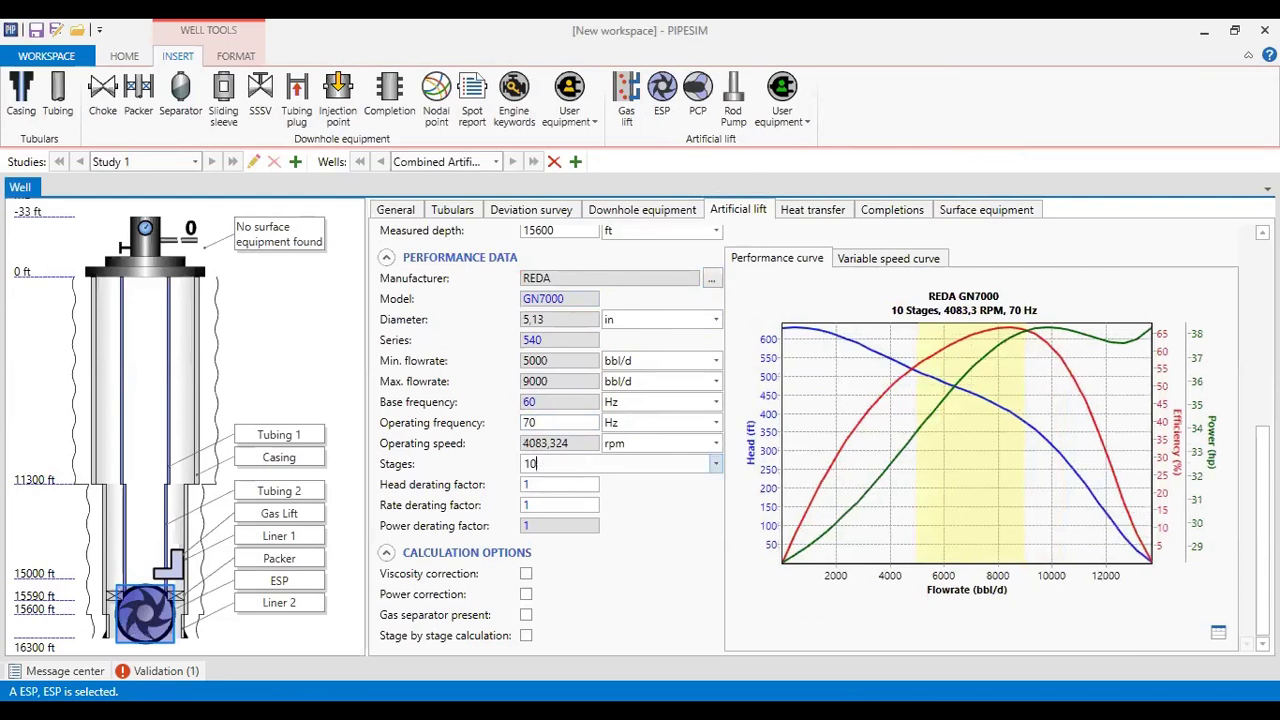
type("50")
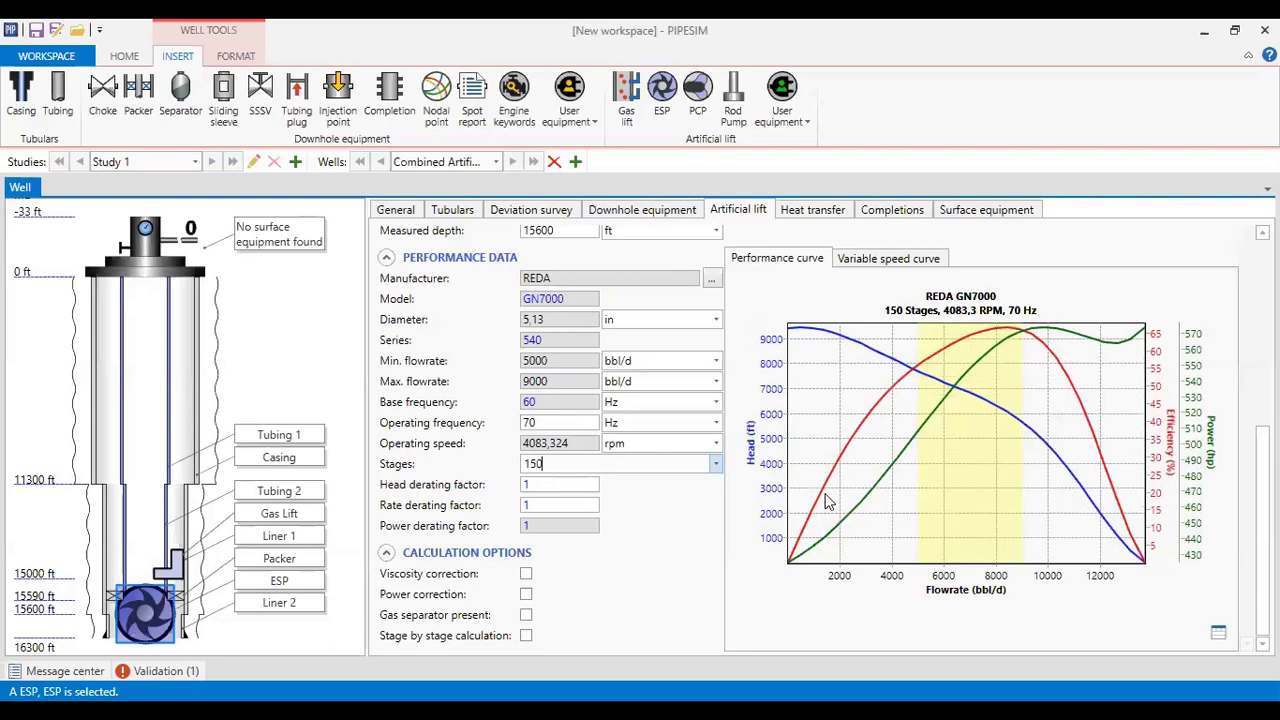
Step: Enable viscosity correction in the ESP's calculation options
left_click(546, 504)
left_click(526, 574)
left_click(778, 570)
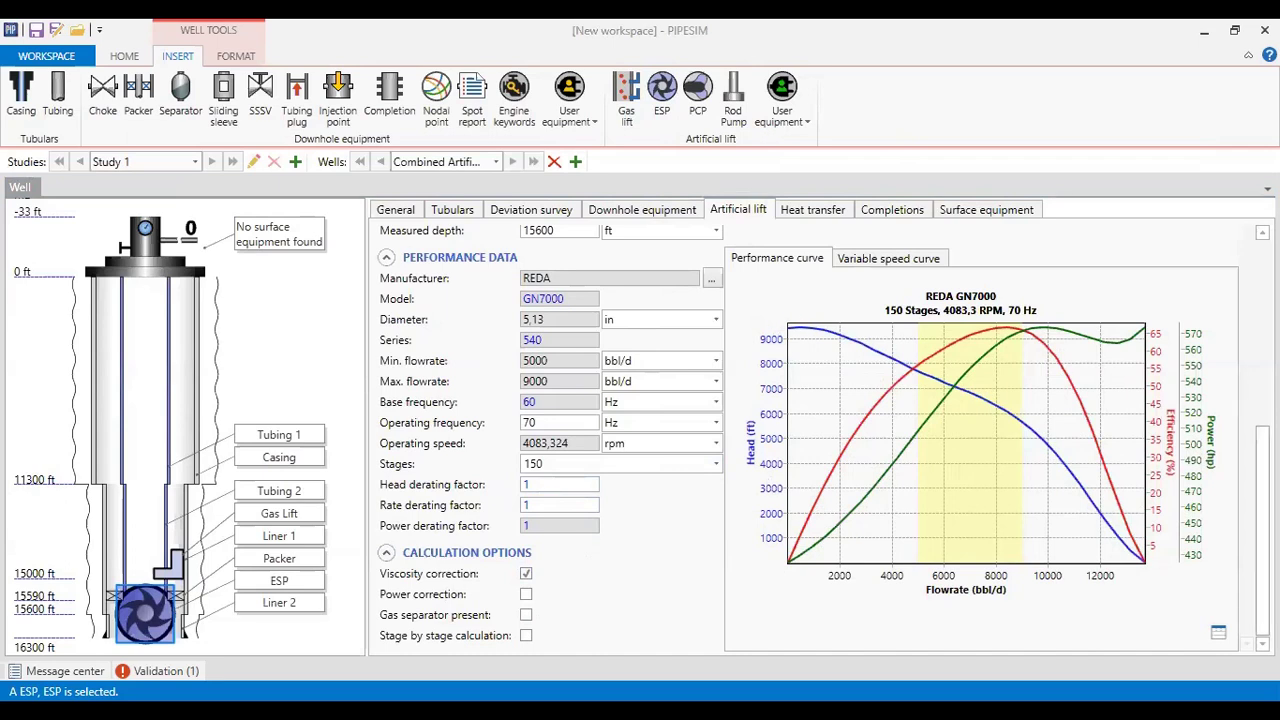
Step: Switch the well's heat transfer definition to multiple U values and multiple ambient temperatures
left_click_drag(1262, 530, 1262, 362)
scroll(1245, 280, "up", 1)
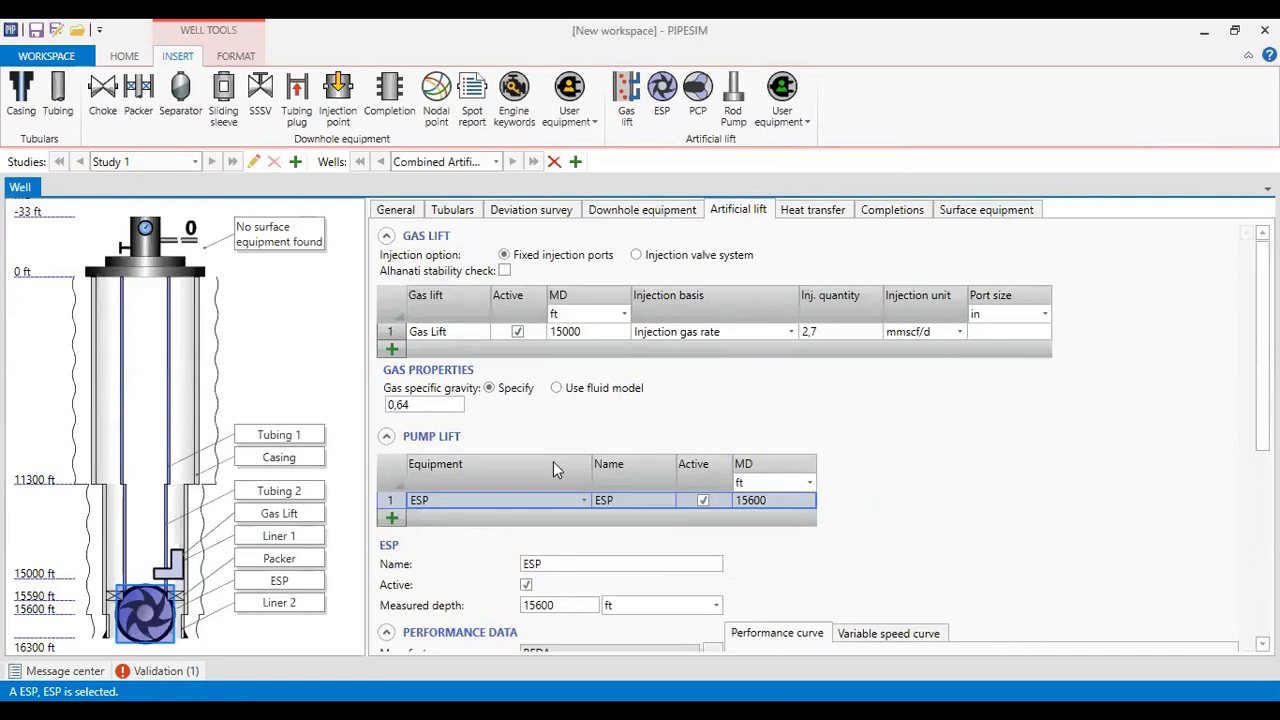
left_click(798, 214)
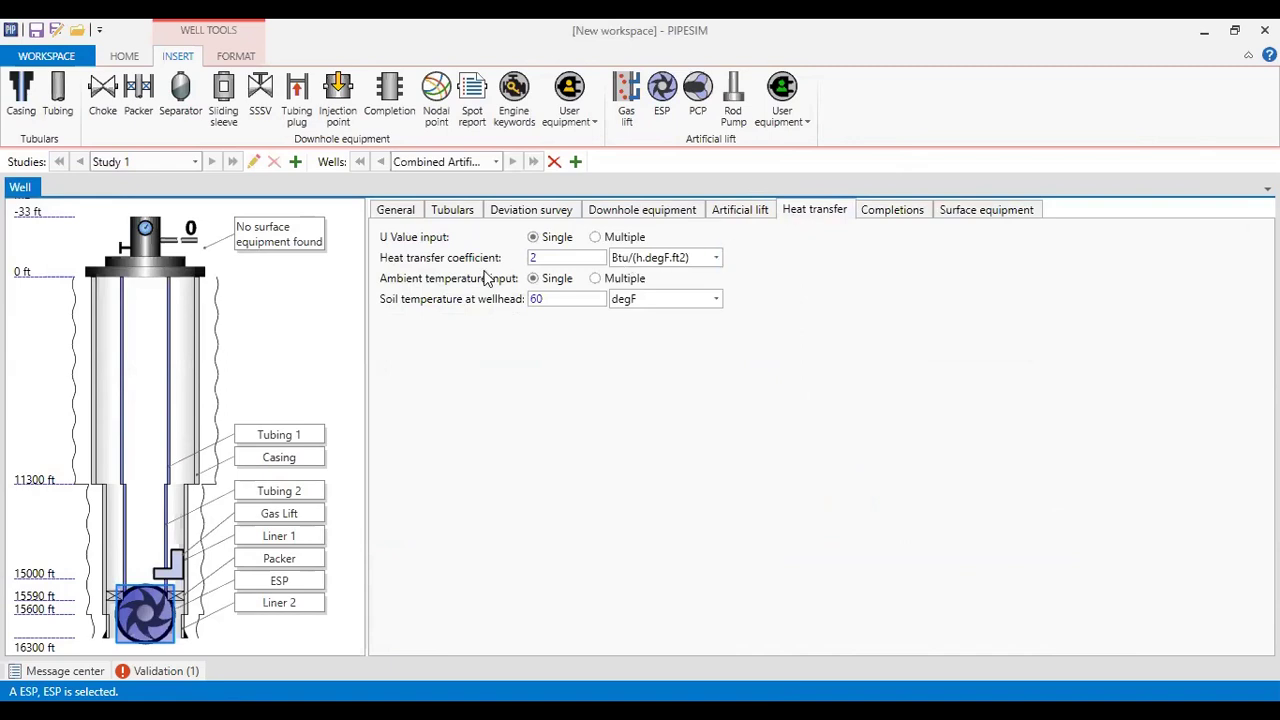
left_click(596, 237)
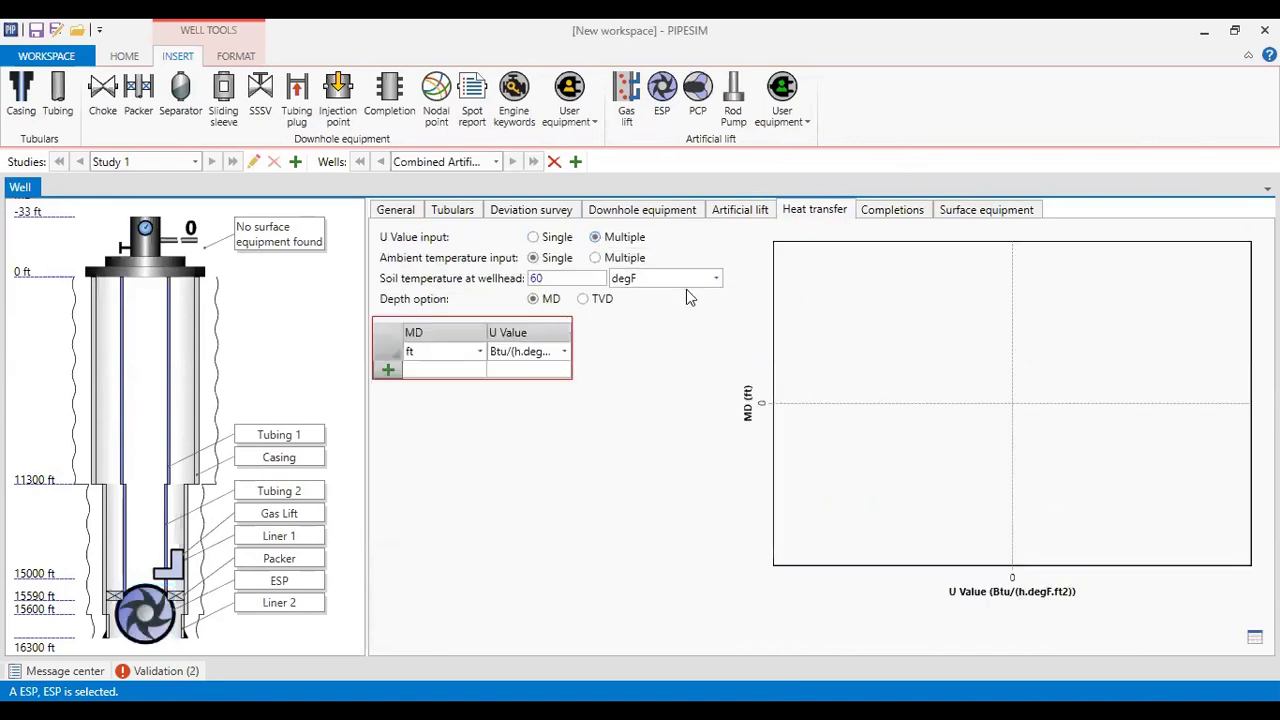
left_click(596, 258)
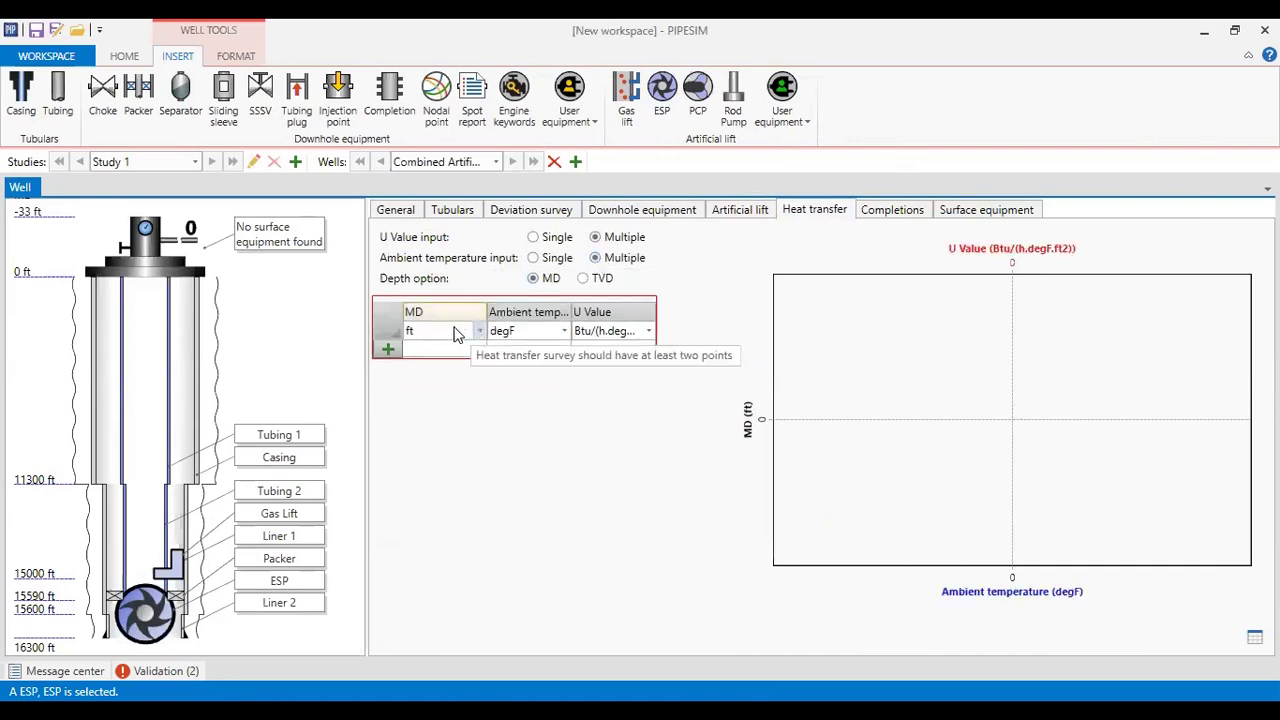
Step: Add a heat transfer survey point at 0 ft MD with 50 degF ambient temperature and a U value of 2
left_click(394, 346)
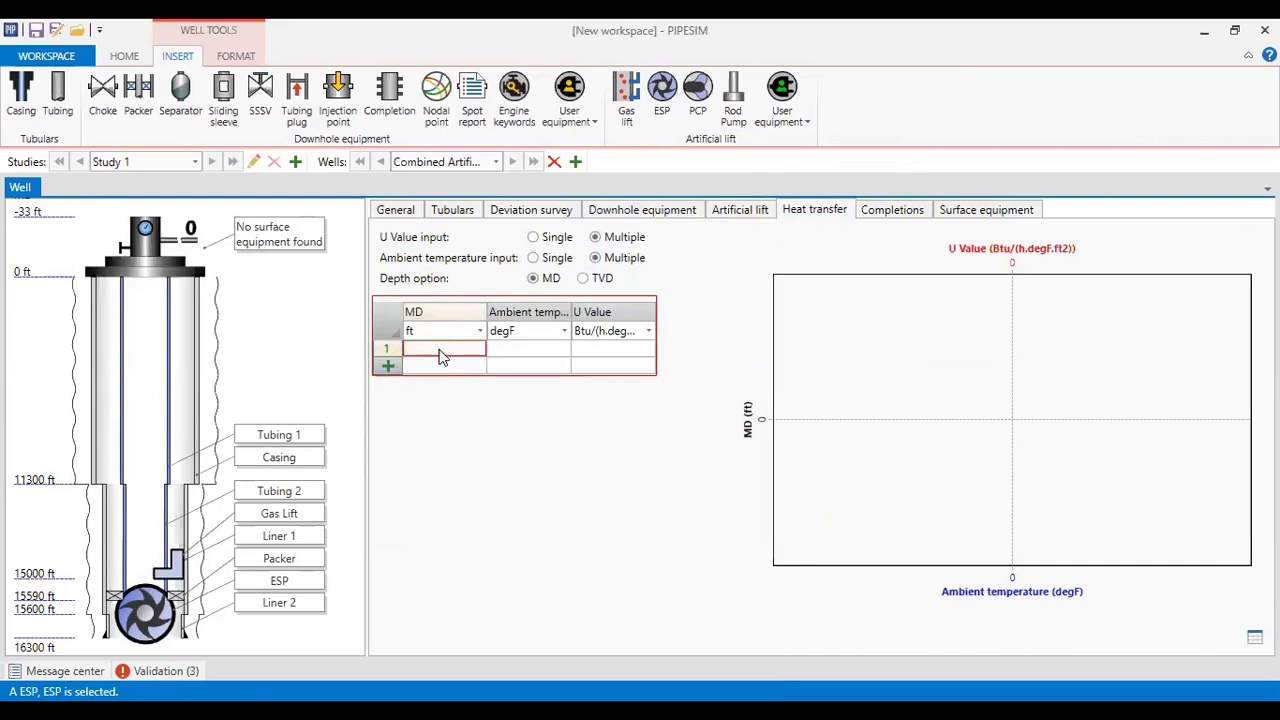
type("0")
left_click(388, 366)
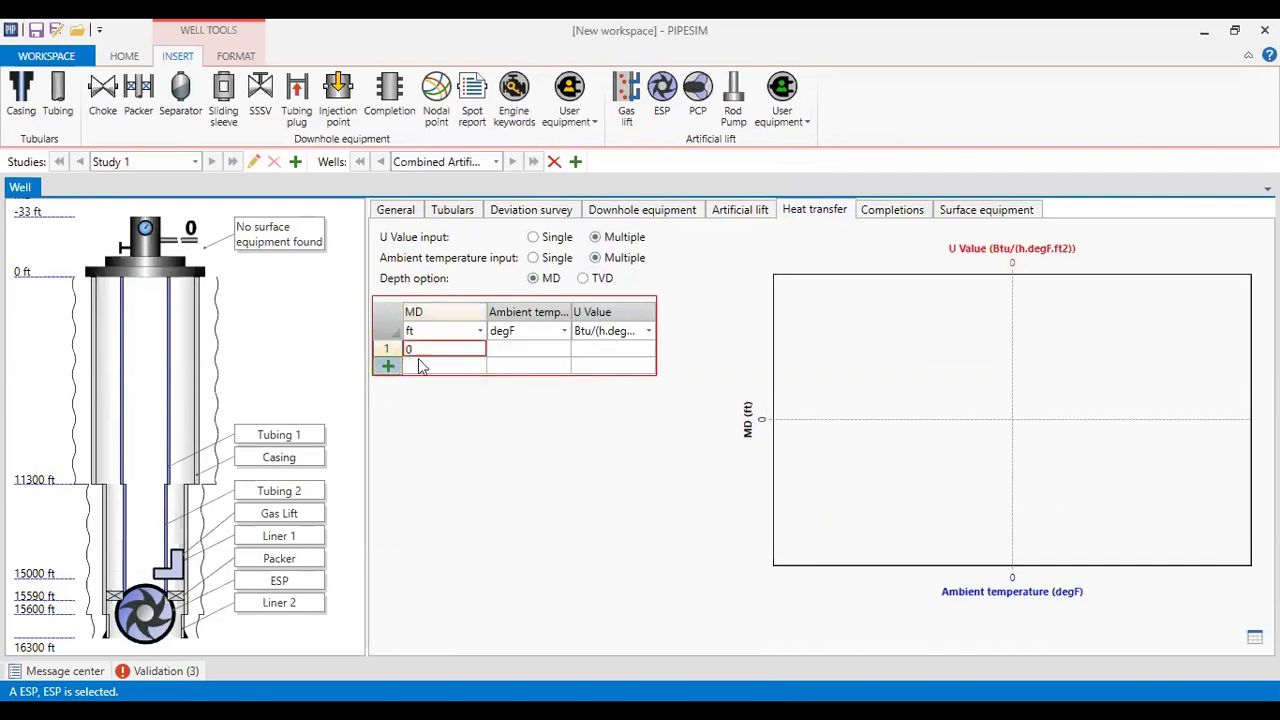
left_click(515, 346)
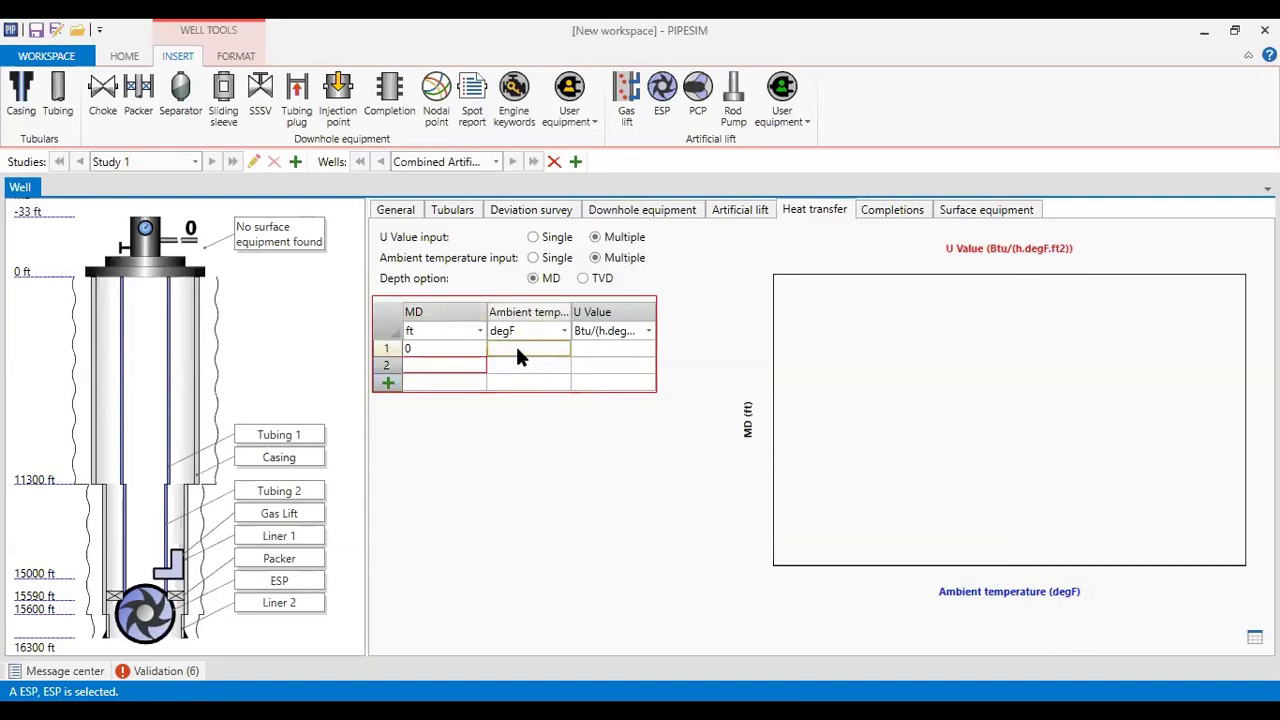
type("50")
left_click(585, 345)
type("2")
Step: Define the second heat transfer survey point at 16100 ft MD with 276 degF ambient temperature and a U value of 2
left_click(448, 366)
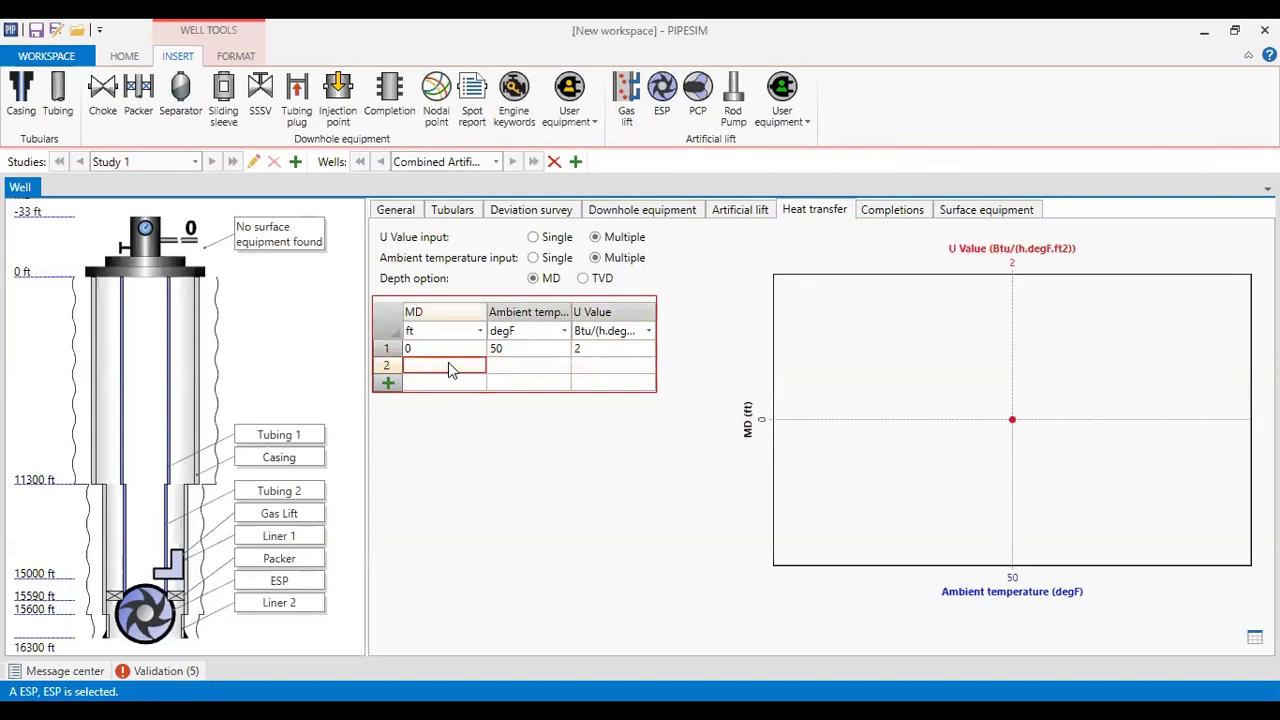
type("16100")
left_click(520, 373)
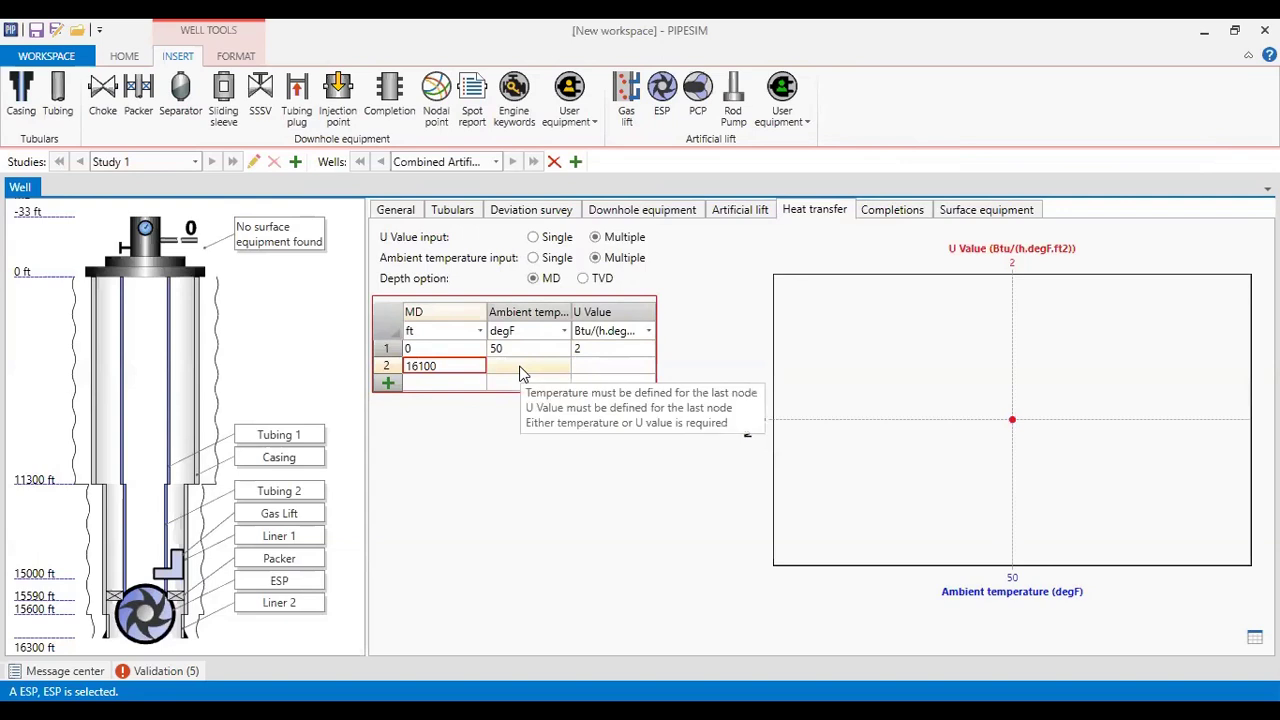
type("27")
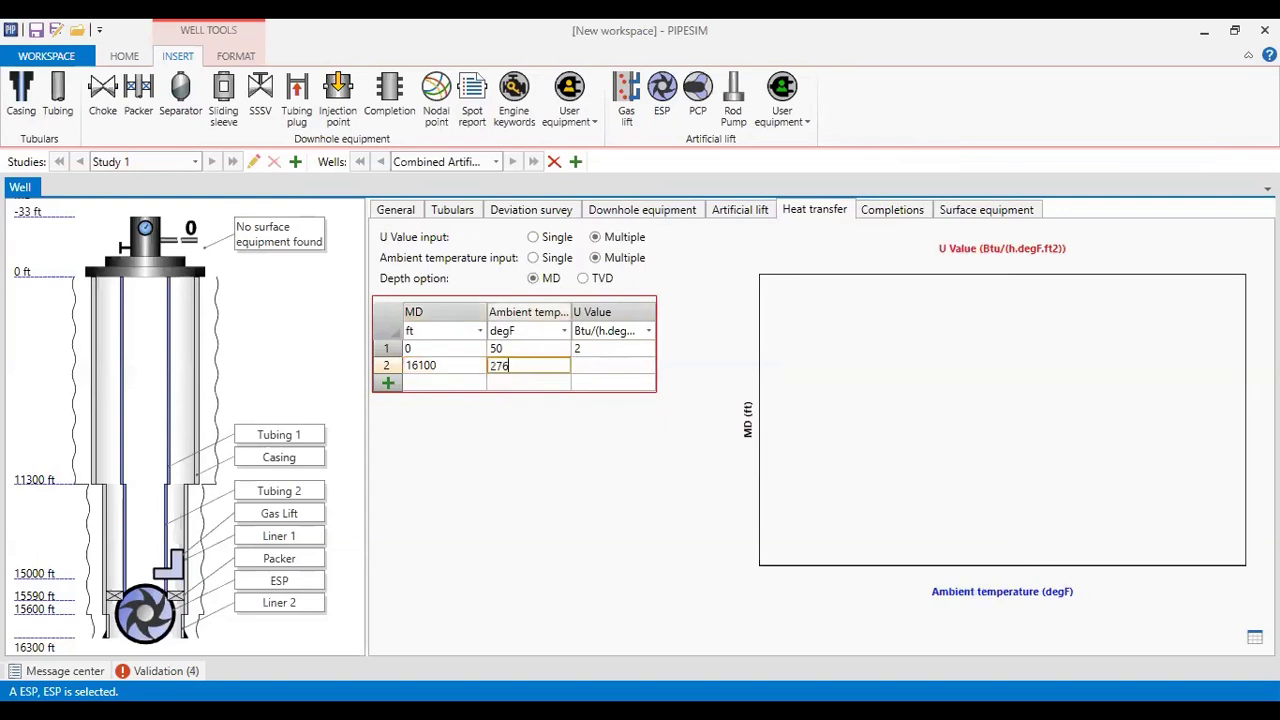
type("6")
left_click(590, 370)
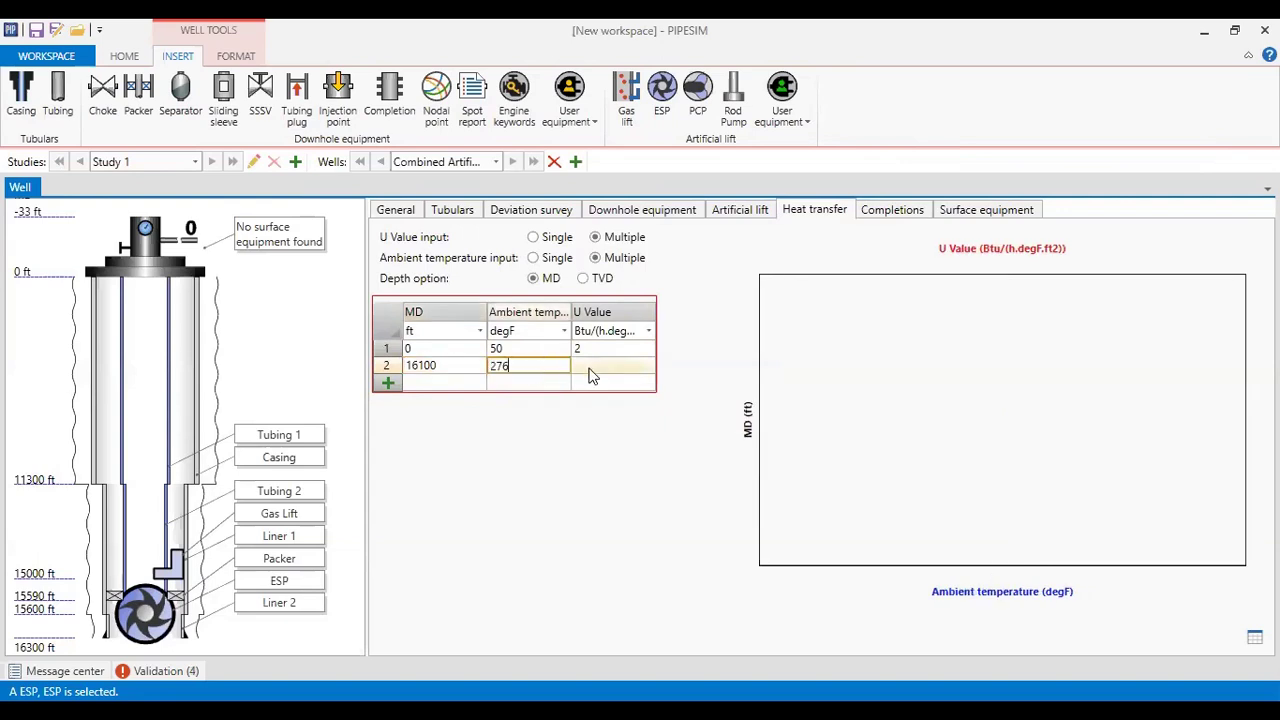
type("2")
left_click(596, 351)
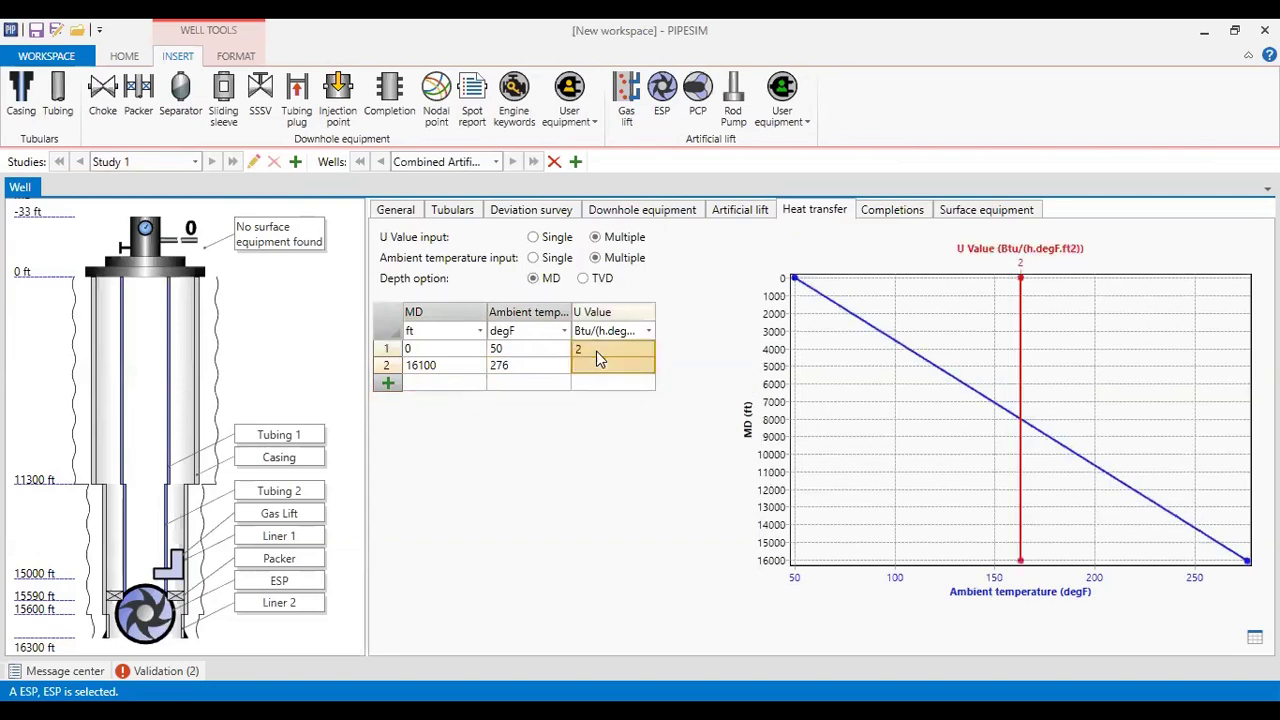
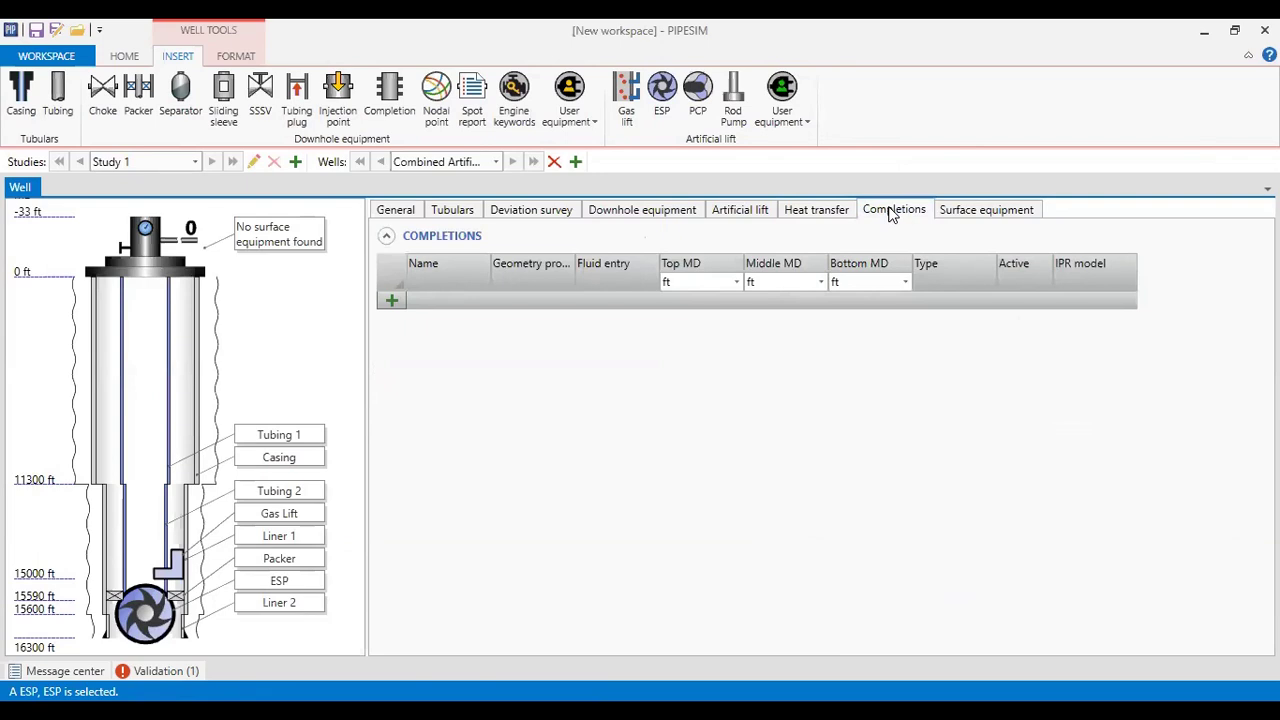
Step: Add a completion named Reservoir with a middle measured depth of 16100 ft
left_click(393, 300)
left_click(446, 299)
type("Reservoir")
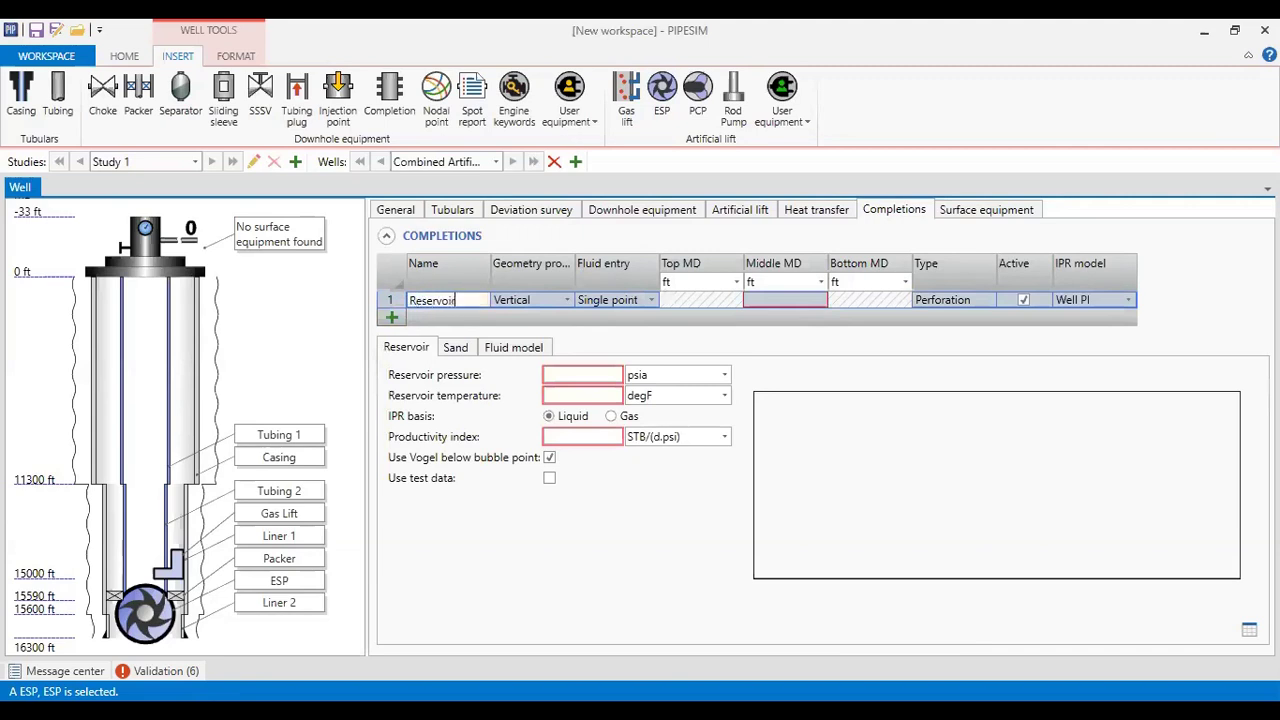
left_click(765, 300)
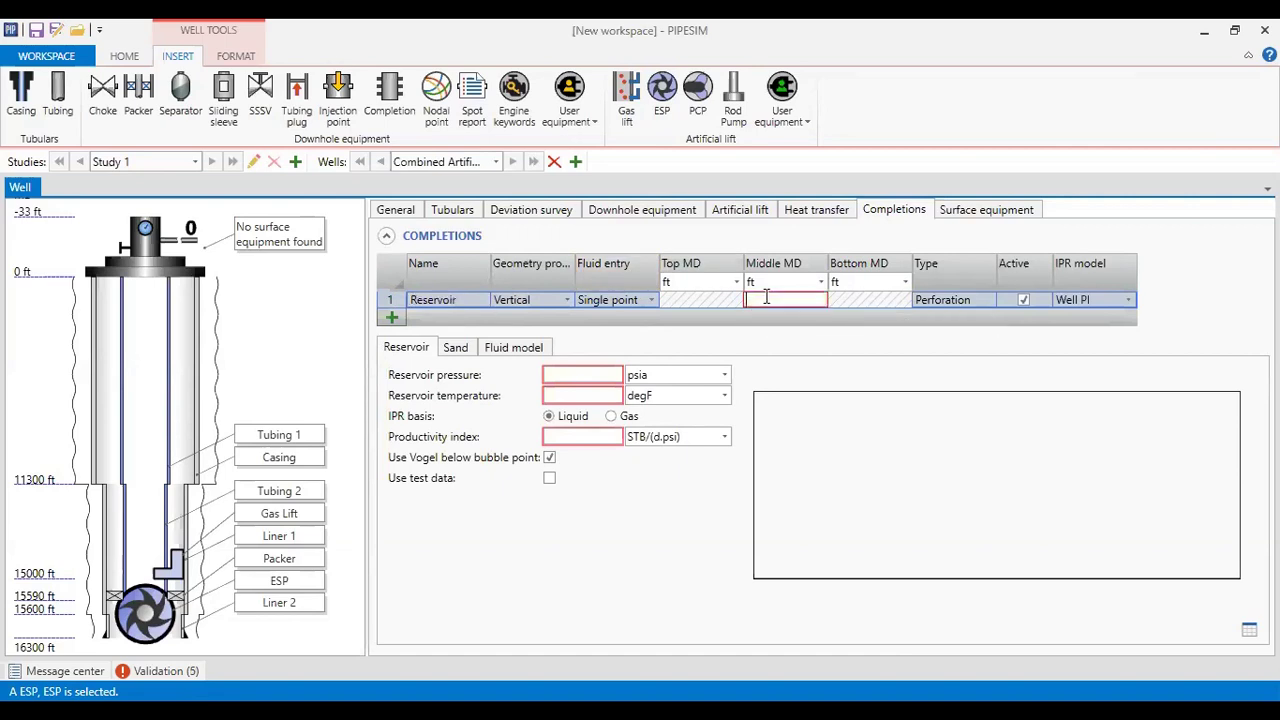
type("16100")
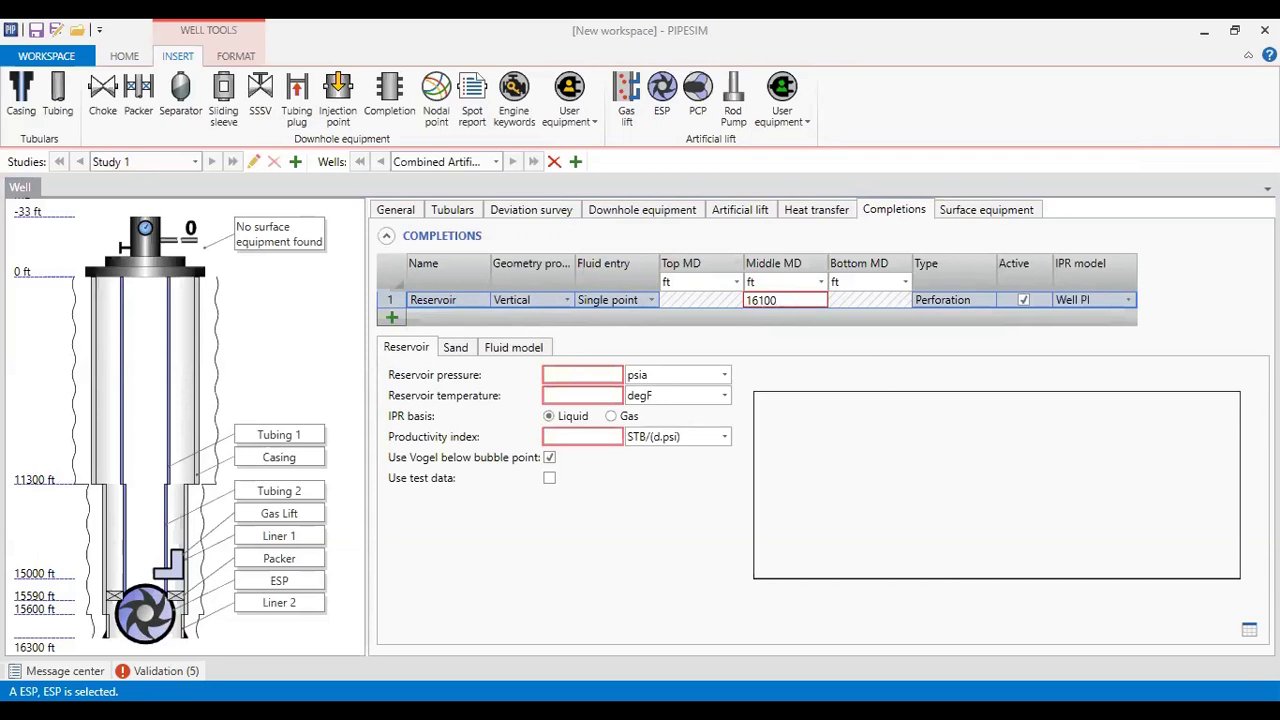
Step: Set the completion's IPR model to Jones, with reservoir pressure 2972 psia and reservoir temperature 276 degF
left_click(1127, 300)
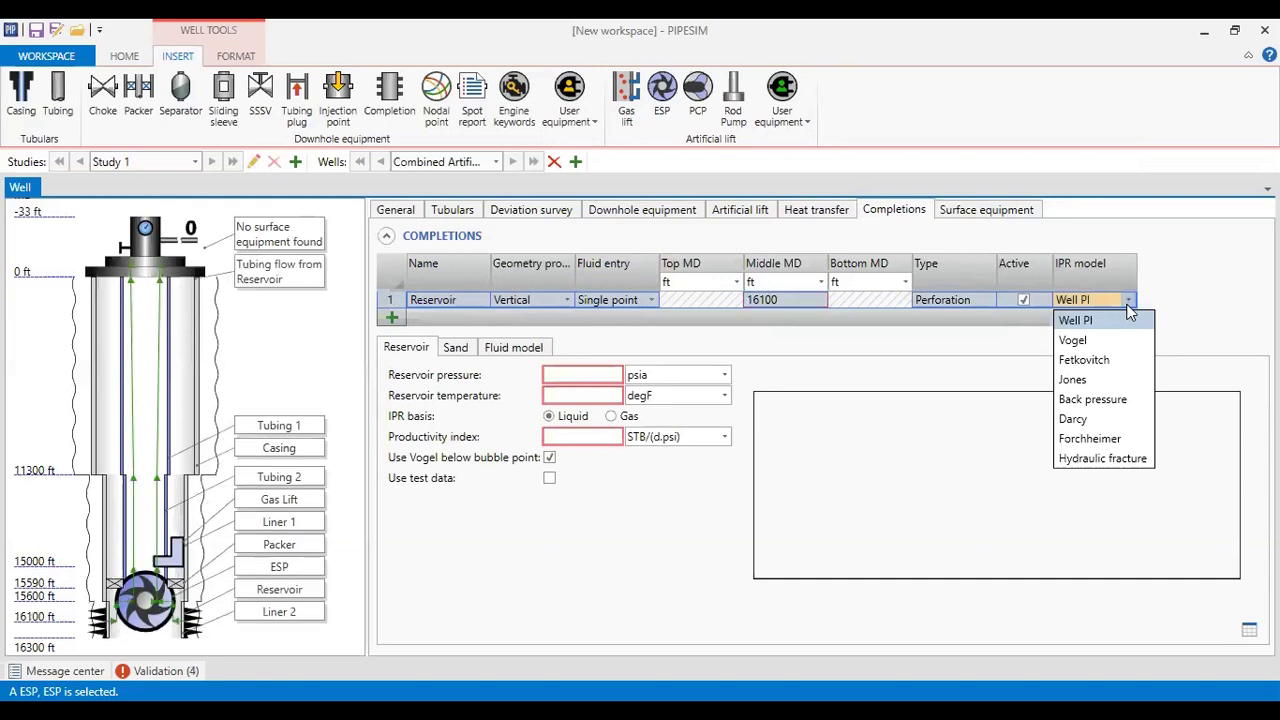
left_click(1076, 385)
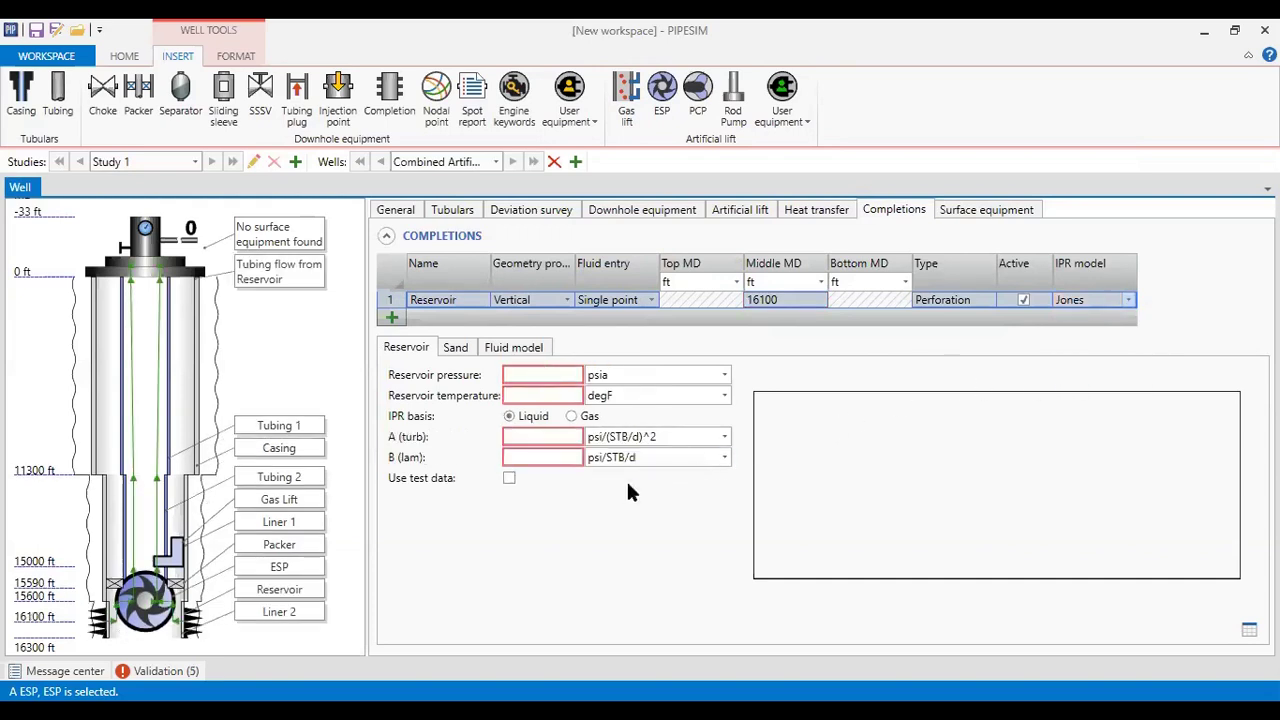
left_click(545, 373)
type("2972")
left_click(536, 394)
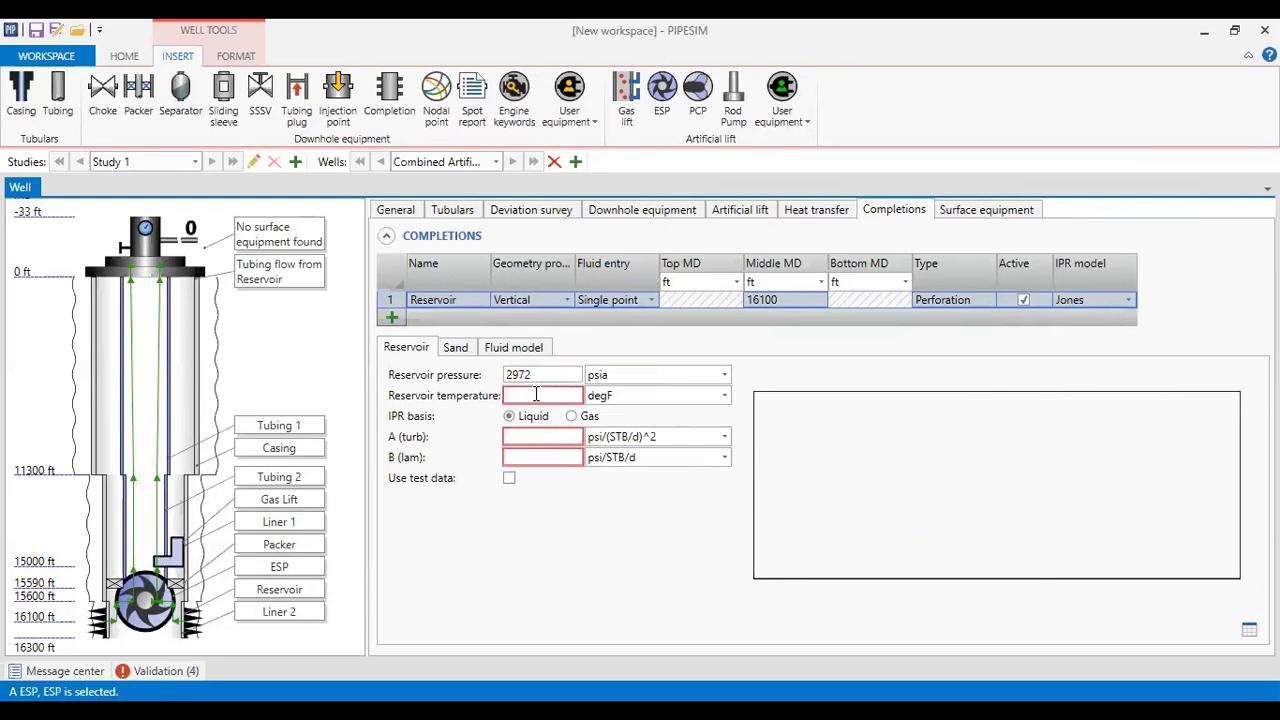
type("276")
key("Tab")
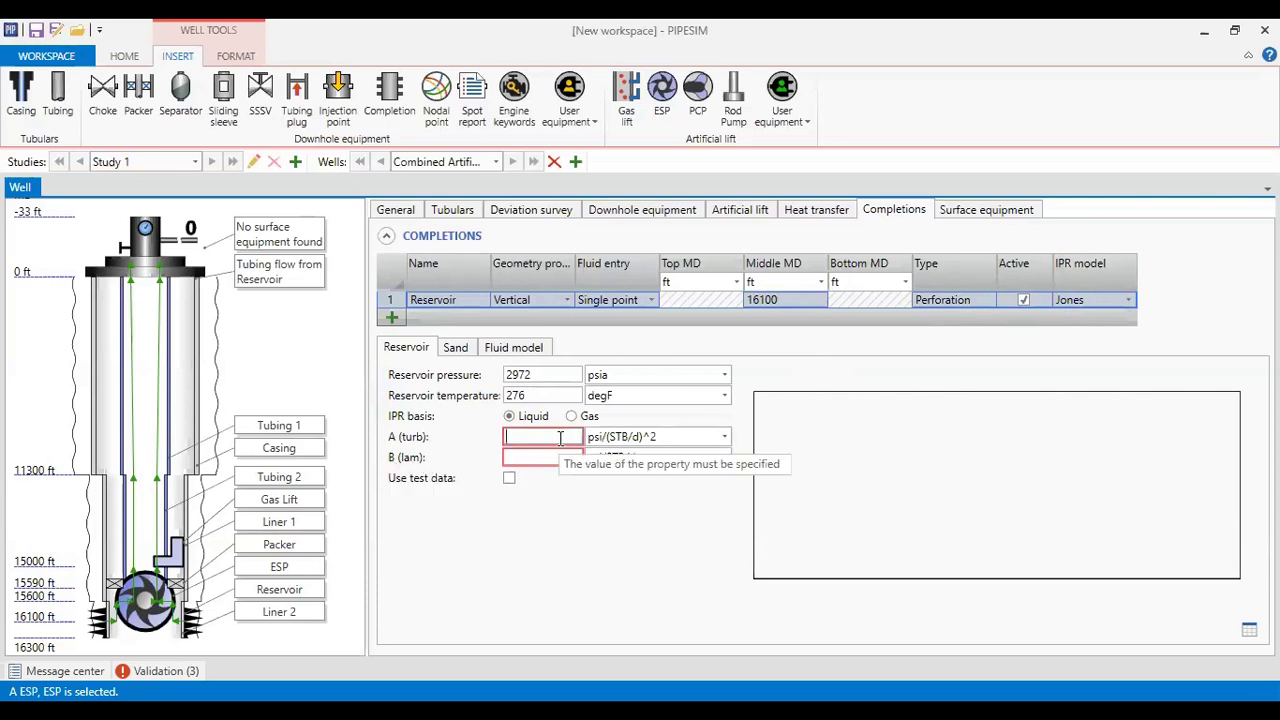
Step: Enter the Jones coefficients: A (turb) 9,2E-06 psi/(STB/d)^2 and B (lam) 0,09 psi/STB/d
type("9,2")
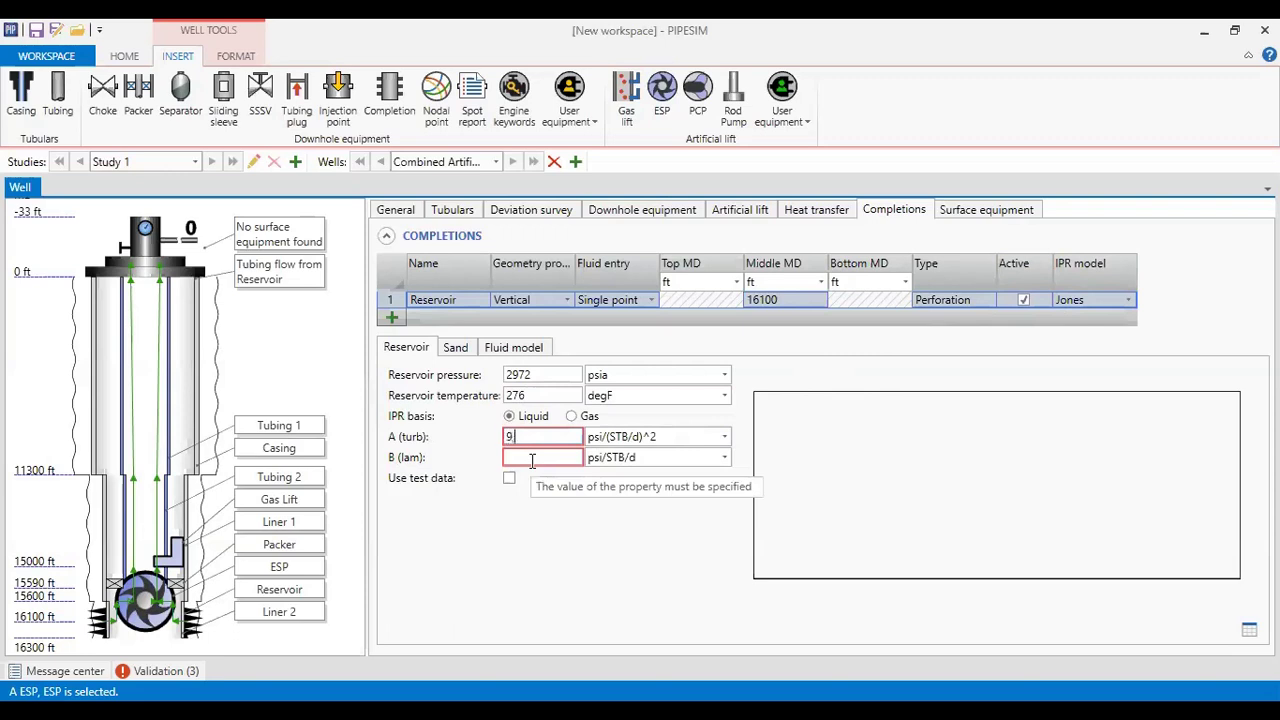
type("E-06")
left_click(532, 460)
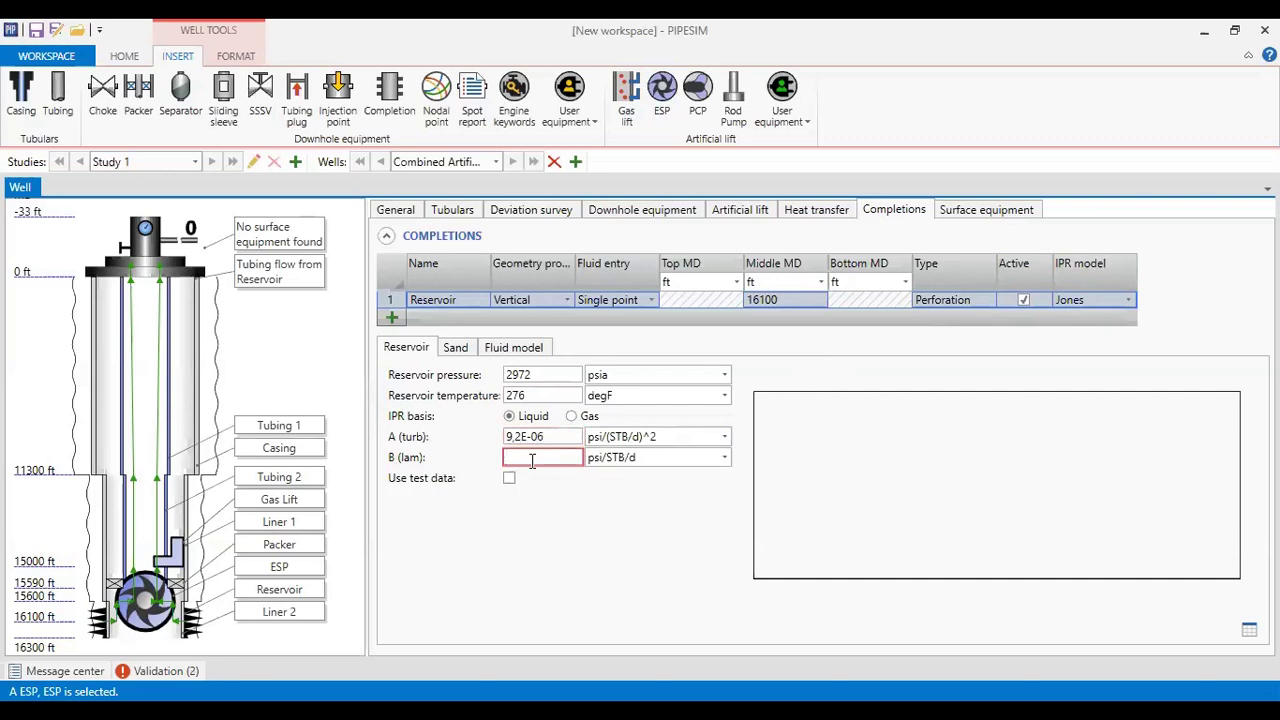
type("0,09")
left_click(538, 434)
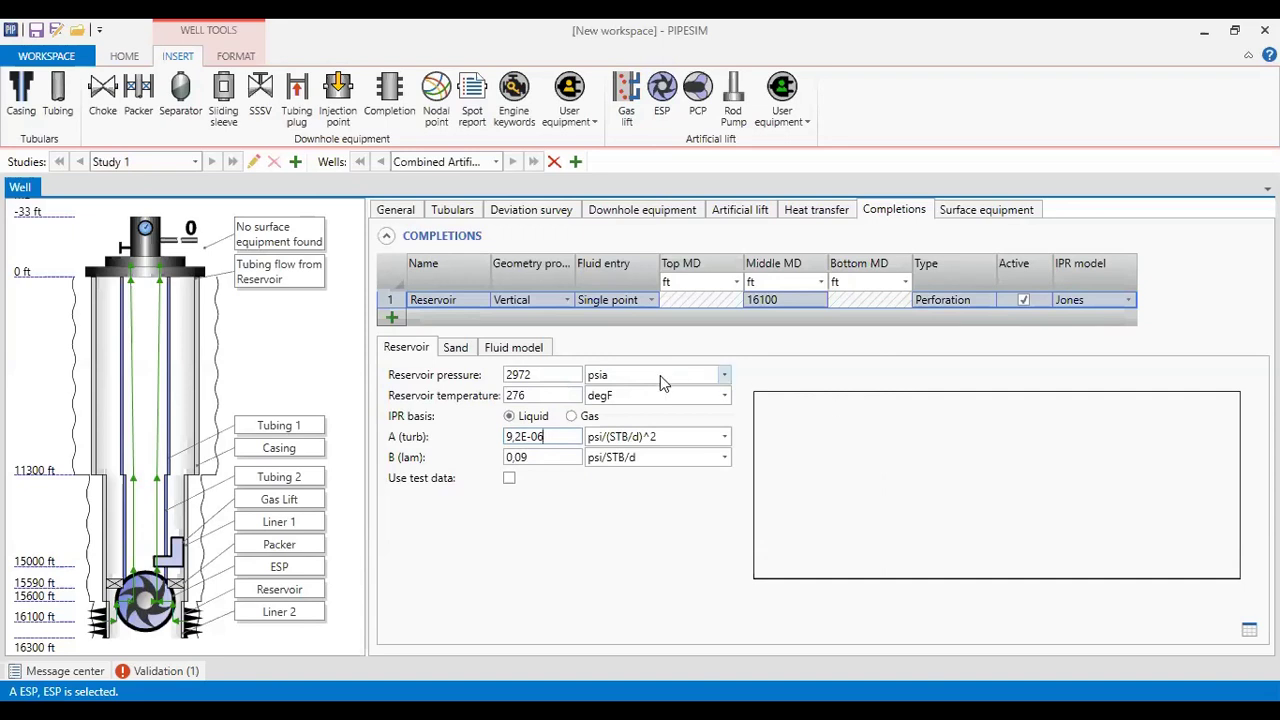
Step: Create a new fluid for the completion without a template and name it Oil
left_click(538, 352)
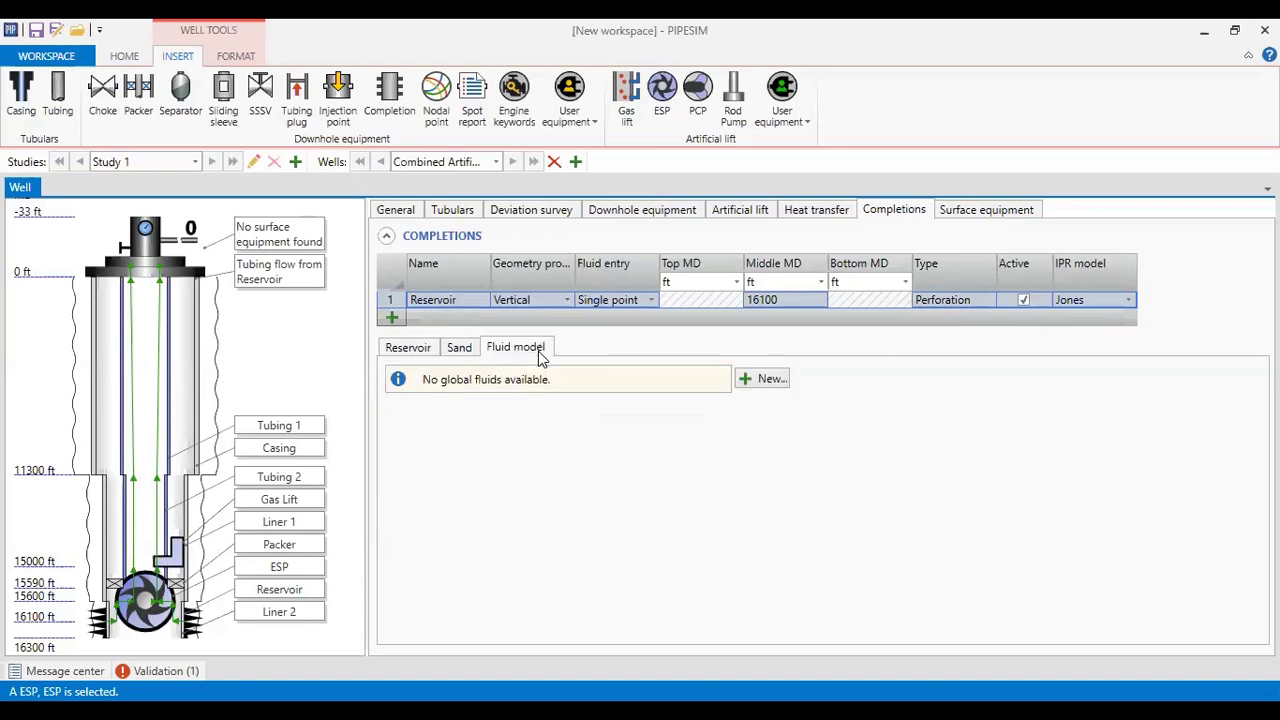
left_click(772, 386)
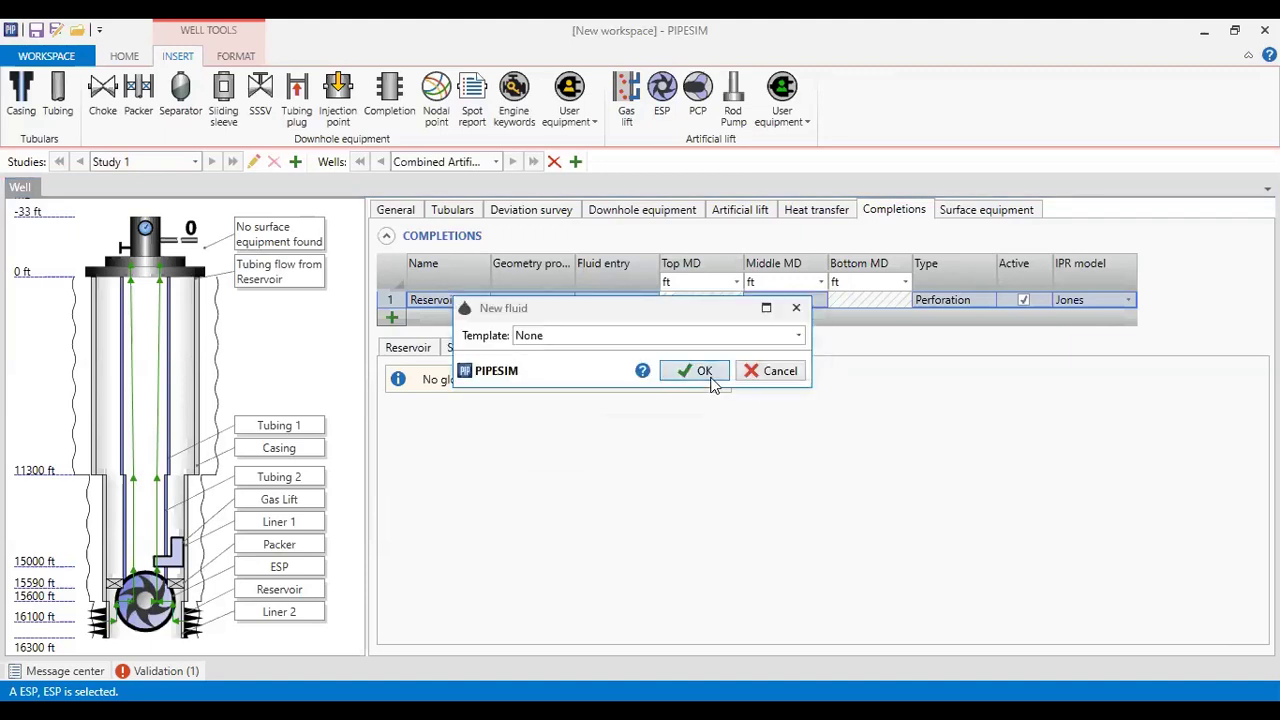
left_click(712, 381)
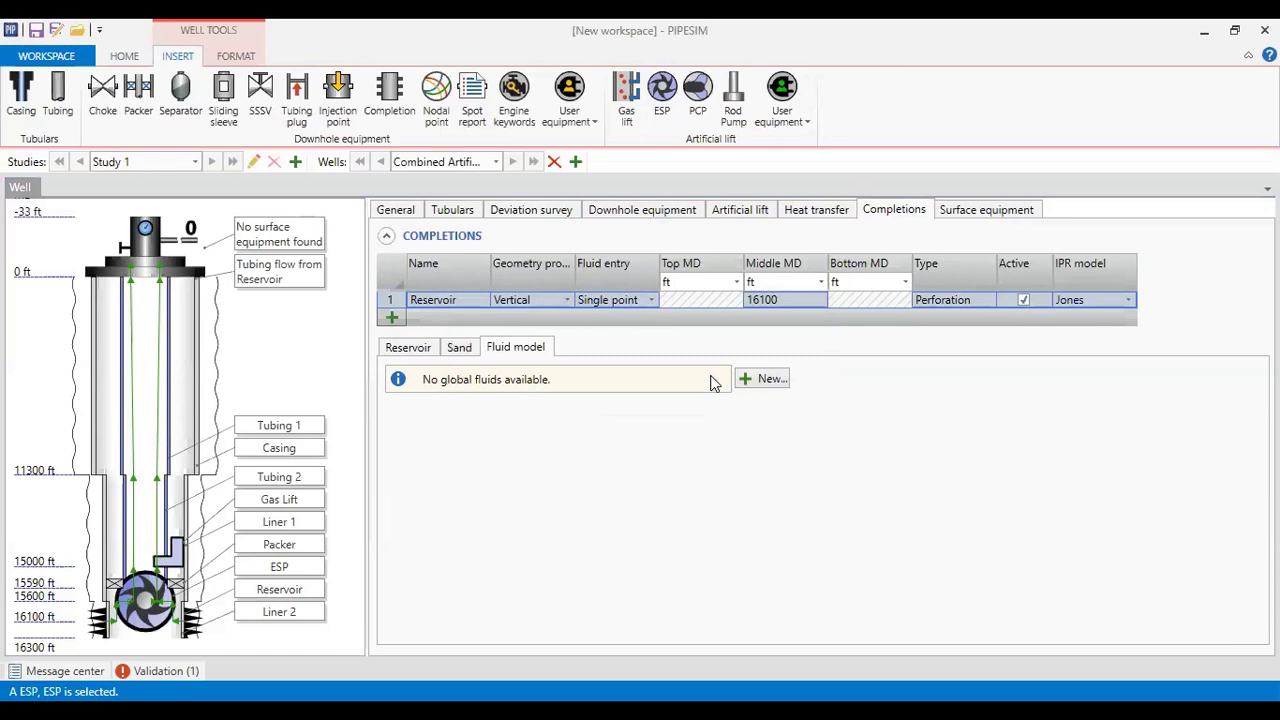
type("Oil")
Step: Set the fluid's watercut to 16 %, GOR to 300 SCF/STB and gas specific gravity to 0,7
left_click(425, 347)
type("16")
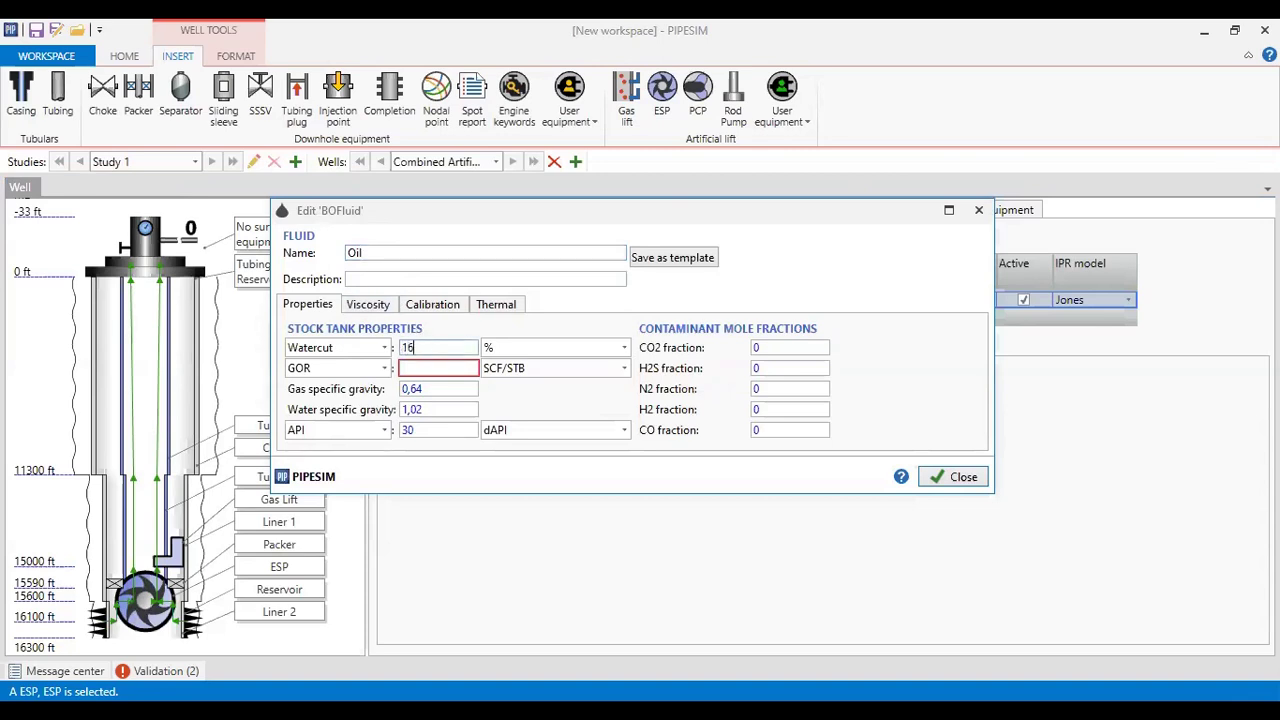
left_click(424, 367)
type("300")
left_click(438, 388)
key("BackSpace")
key("BackSpace")
key("BackSpace")
type(",7")
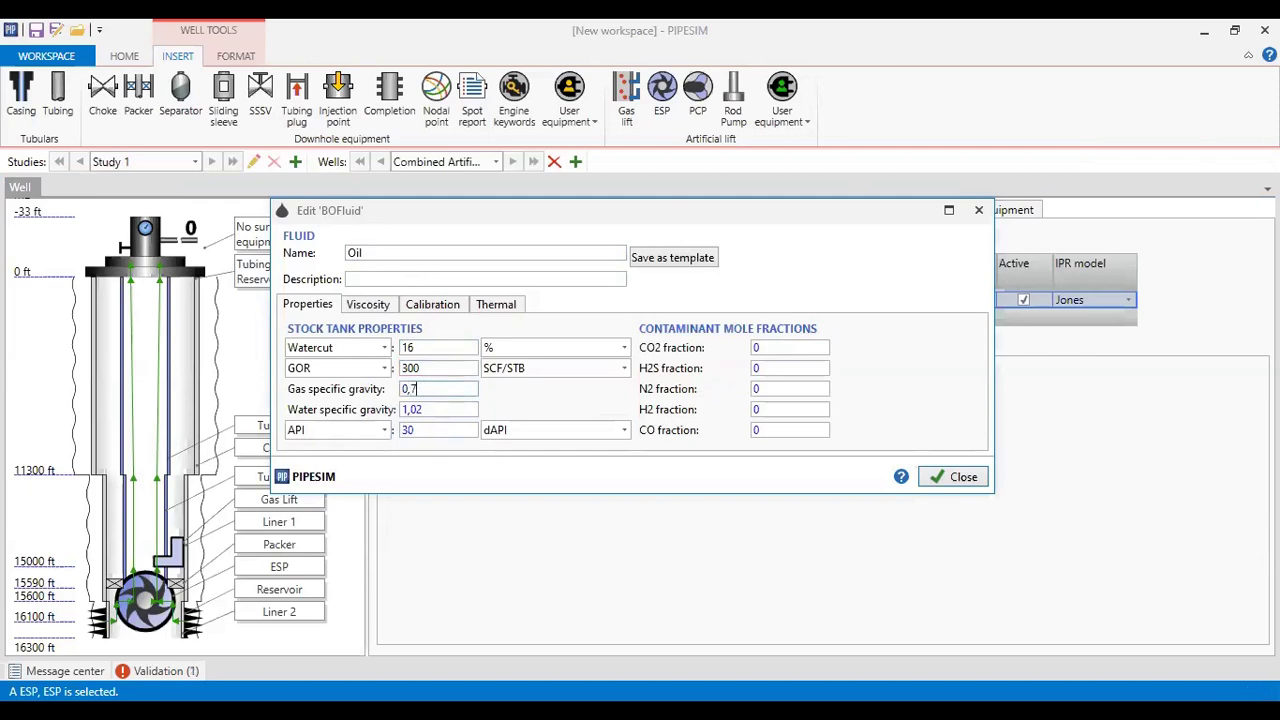
Step: Set the fluid's water specific gravity to 1,03, change its API gravity, and return to the completion's reservoir data
left_click(436, 408)
type("1,03")
left_click(430, 432)
type("8")
left_click(963, 478)
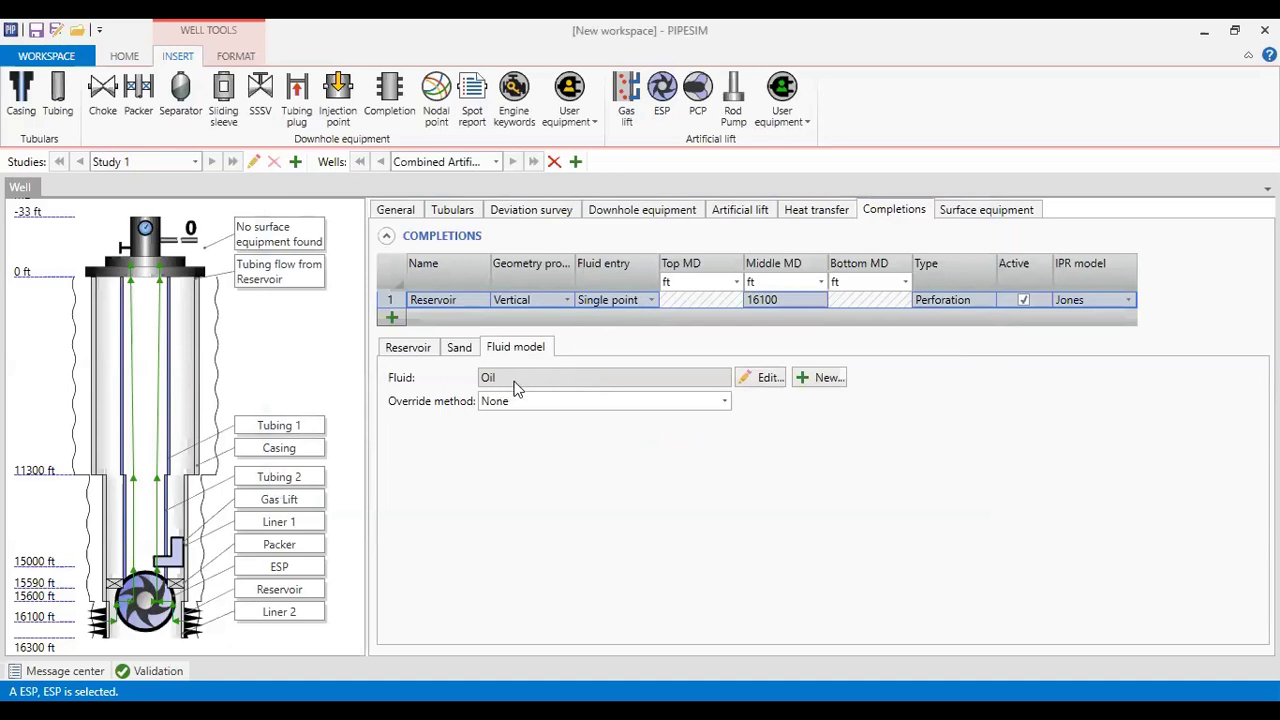
left_click(418, 347)
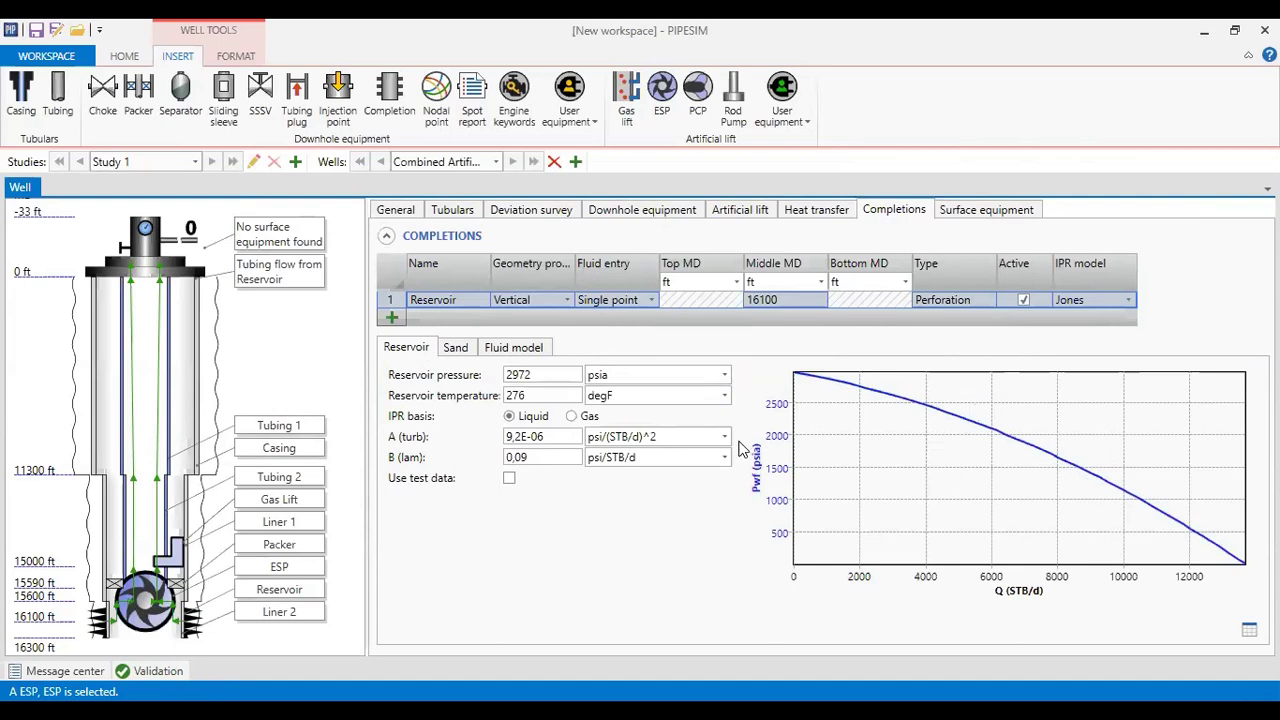
Step: Start a nodal analysis of the well with the nodal point located at the bottomhole
left_click(126, 58)
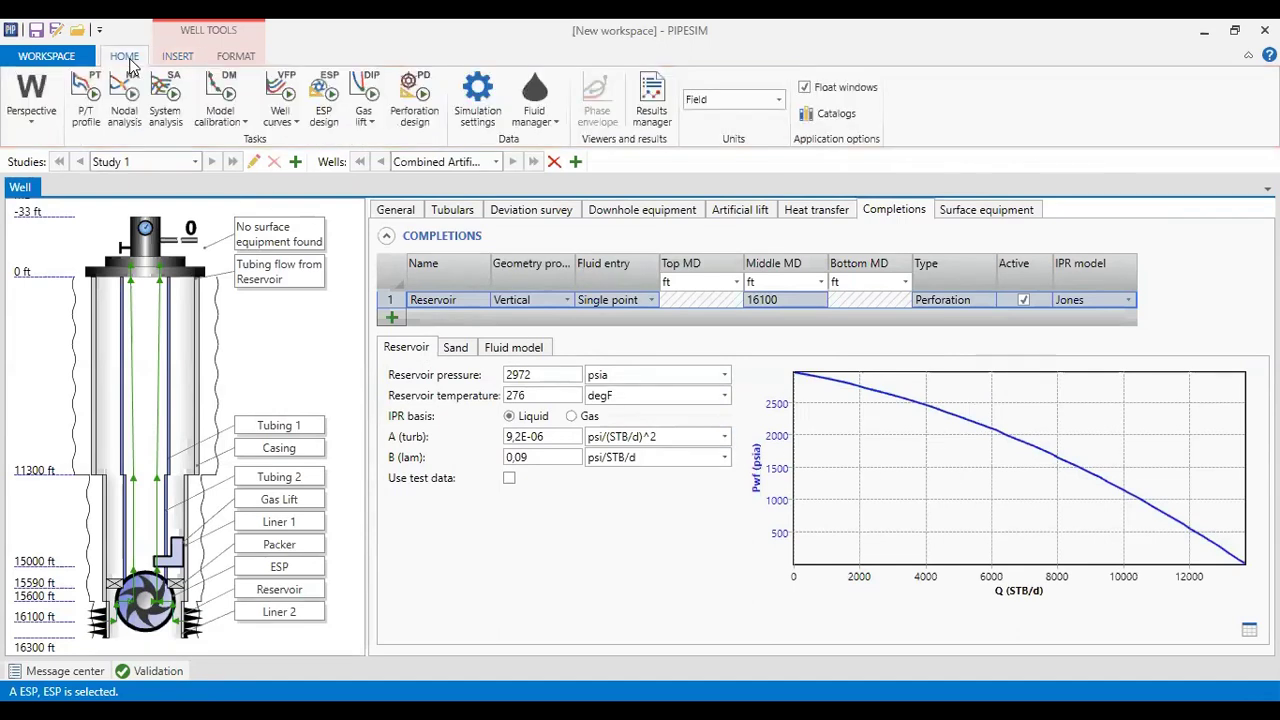
left_click(124, 106)
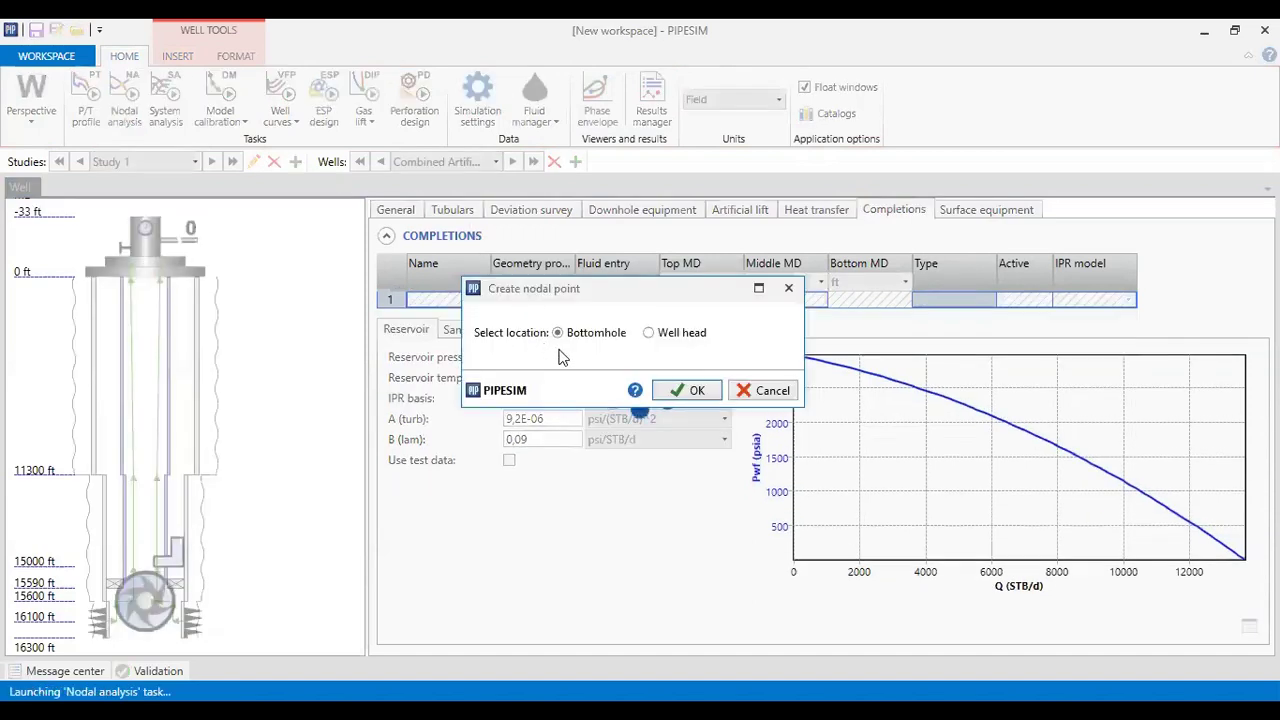
left_click(697, 399)
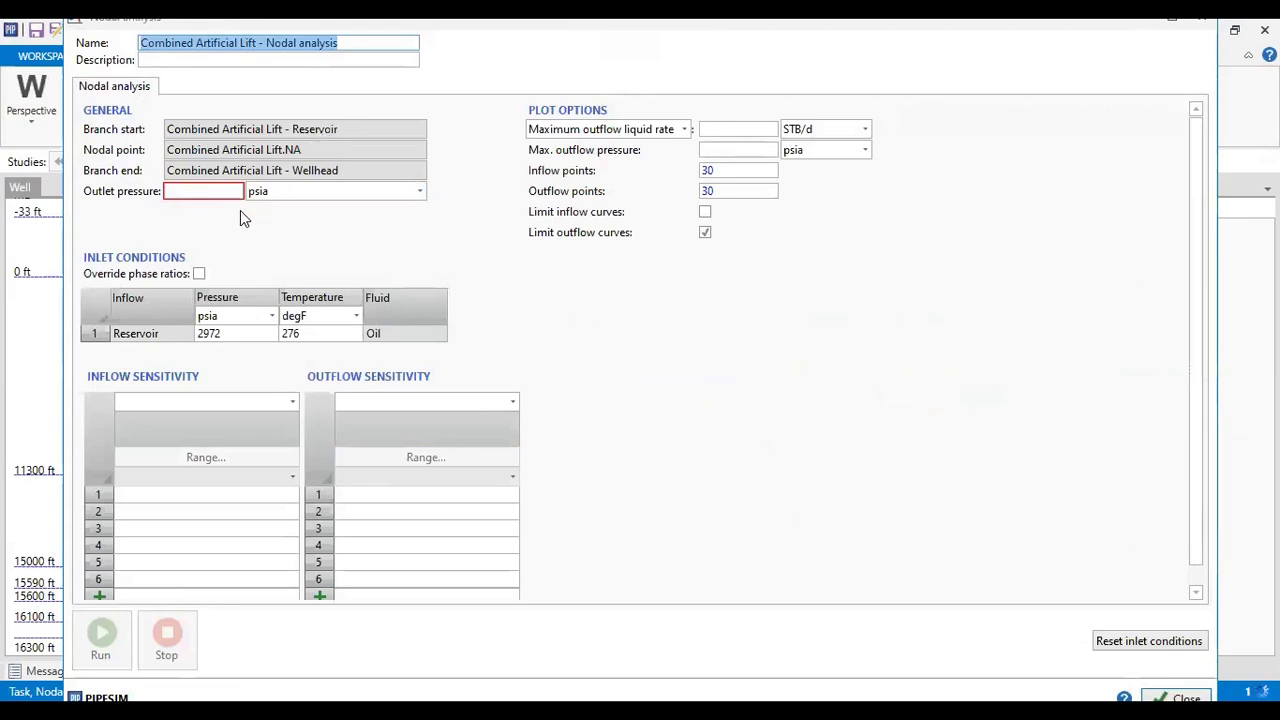
Step: Set the nodal analysis outlet pressure to 200 psia and run the analysis
left_click(207, 190)
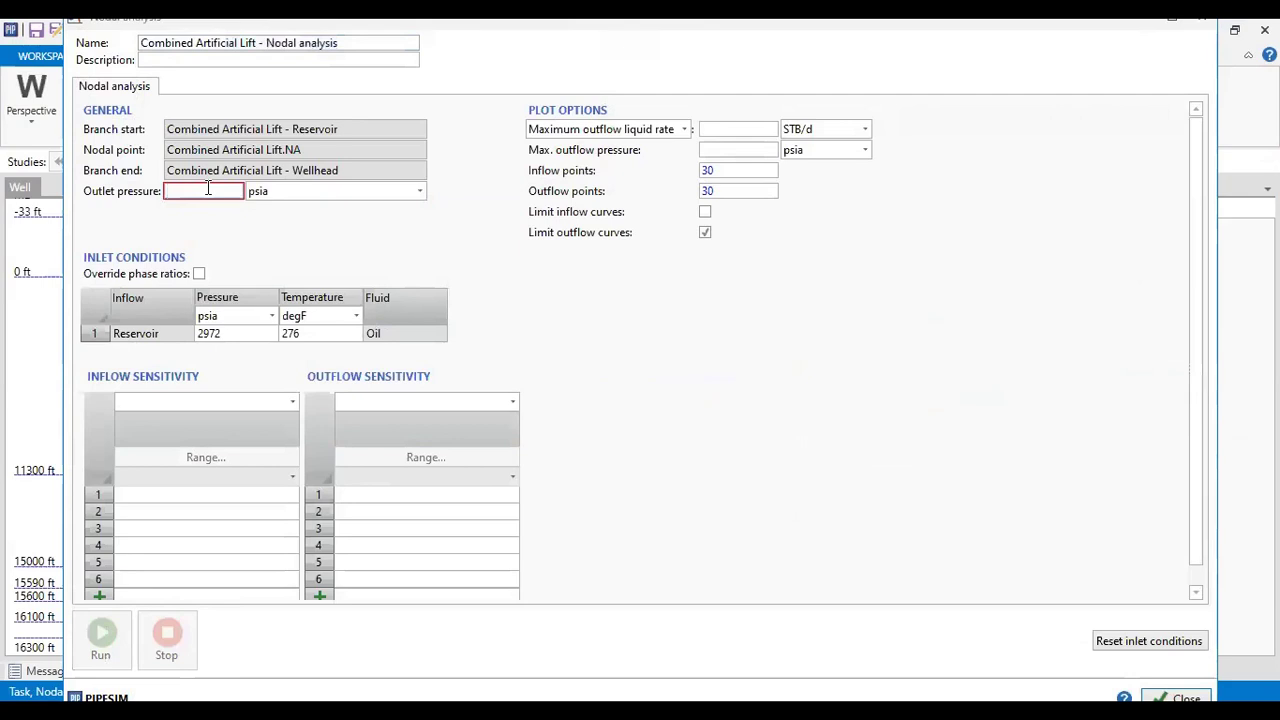
type("200")
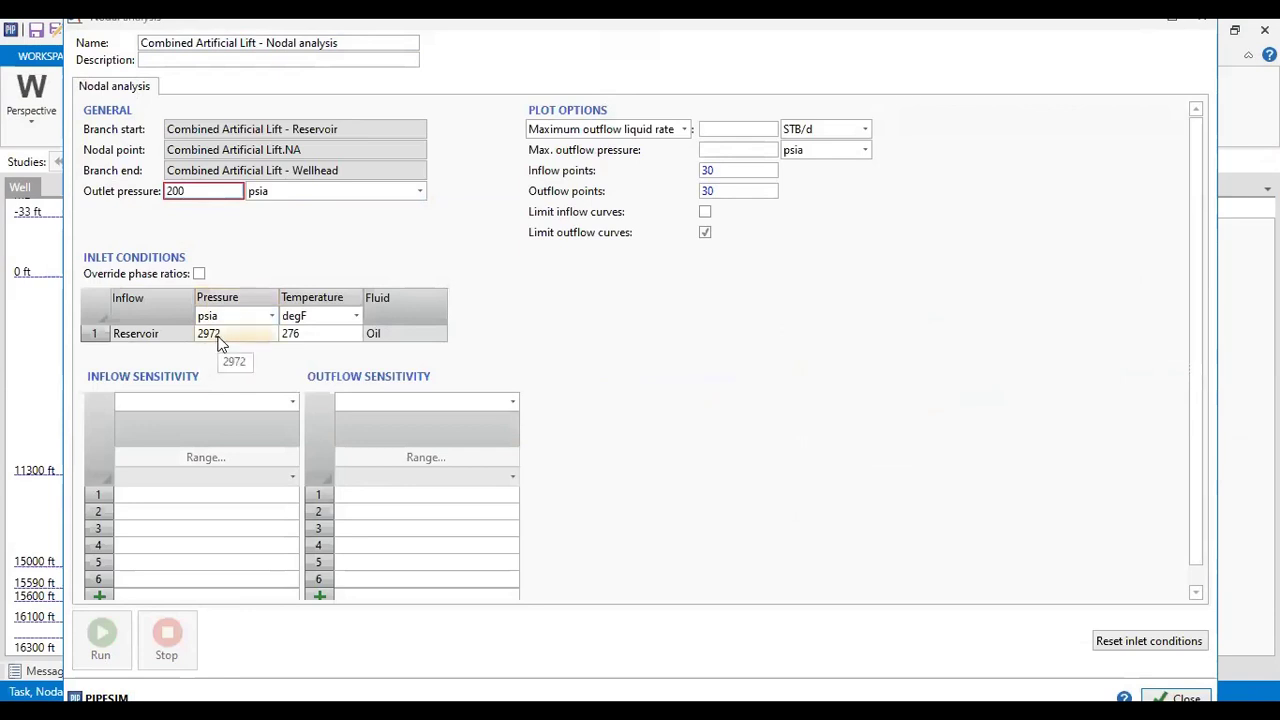
left_click(265, 365)
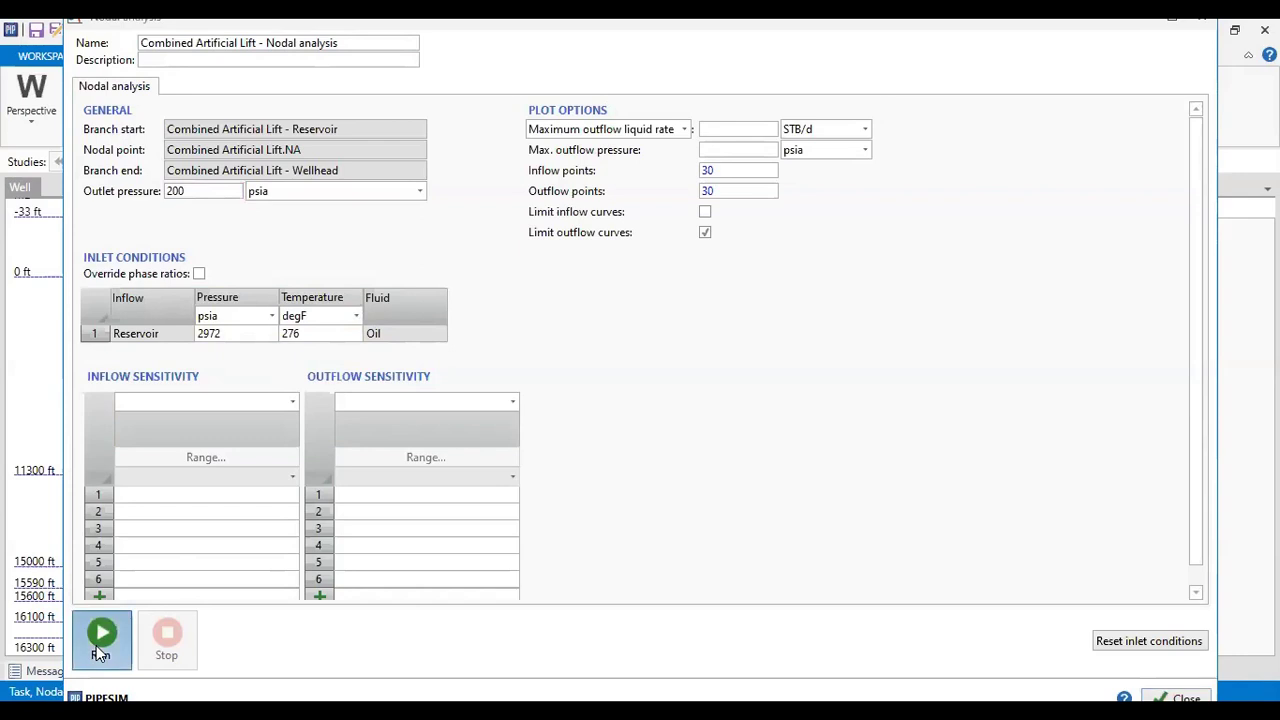
left_click(99, 638)
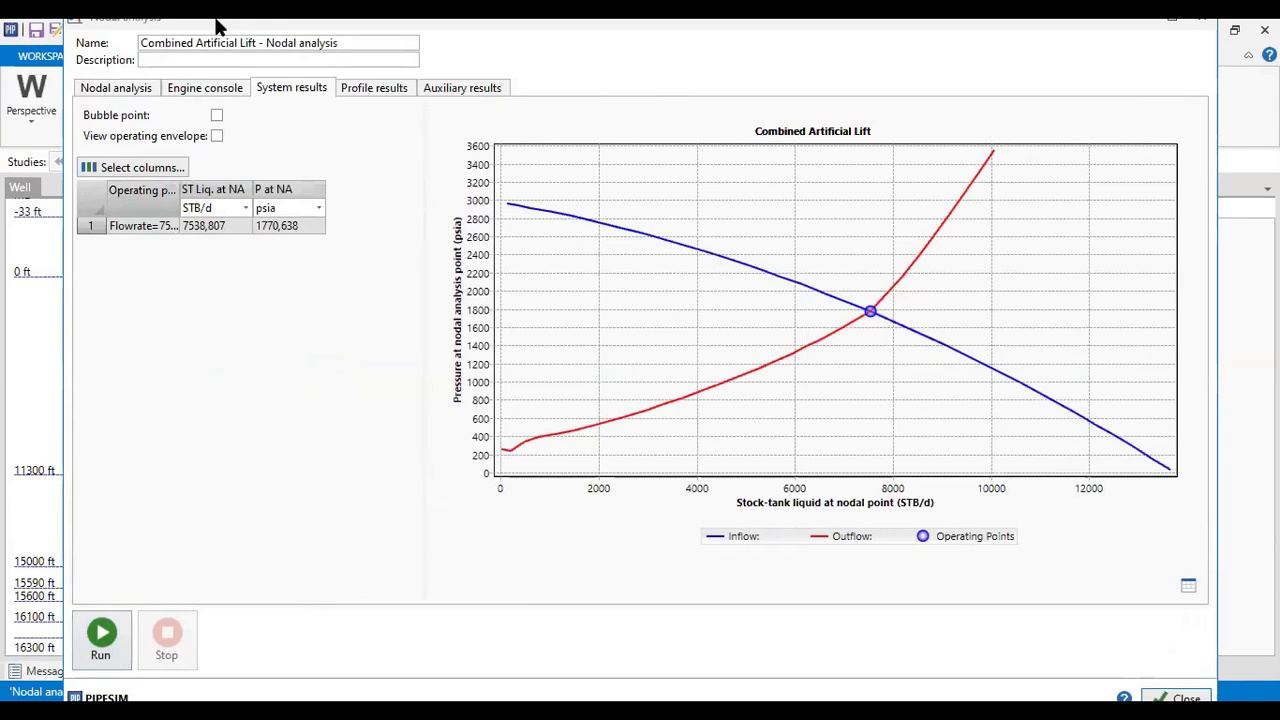
Step: Examine the operating point on the enlarged system results plot, temporarily showing the bubble point and operating envelope
double_click(1154, 30)
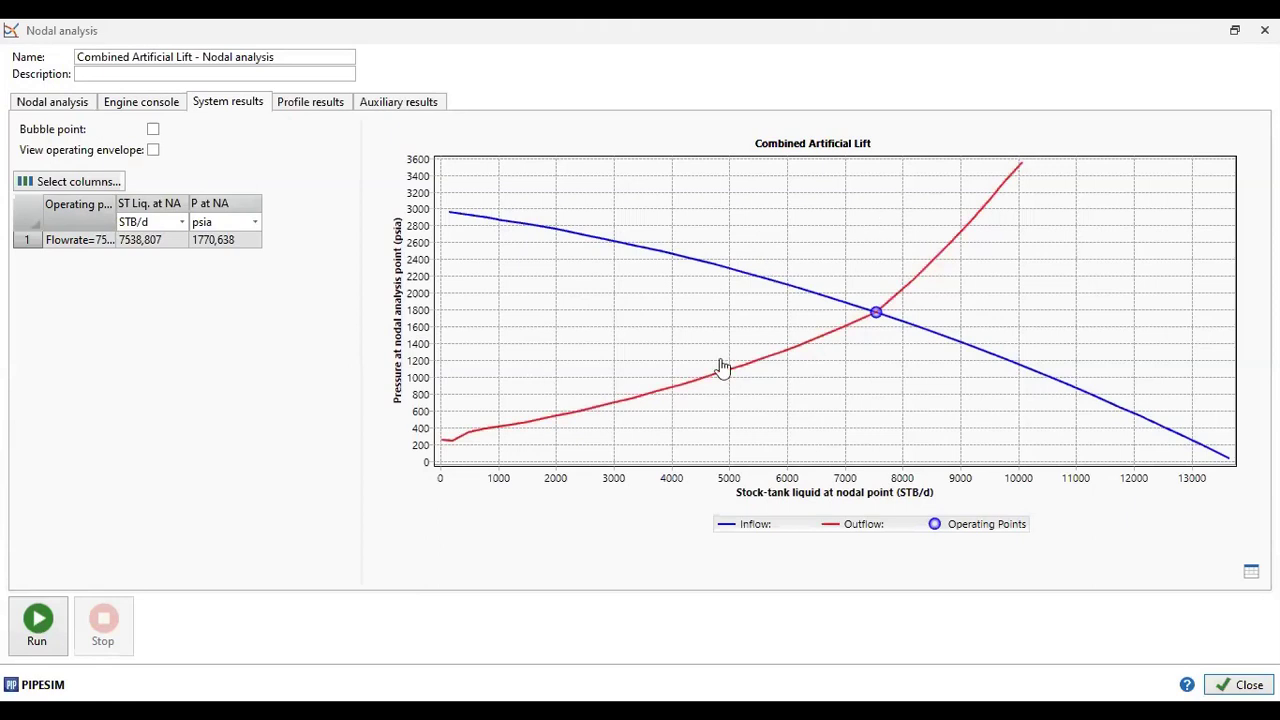
left_click(872, 316)
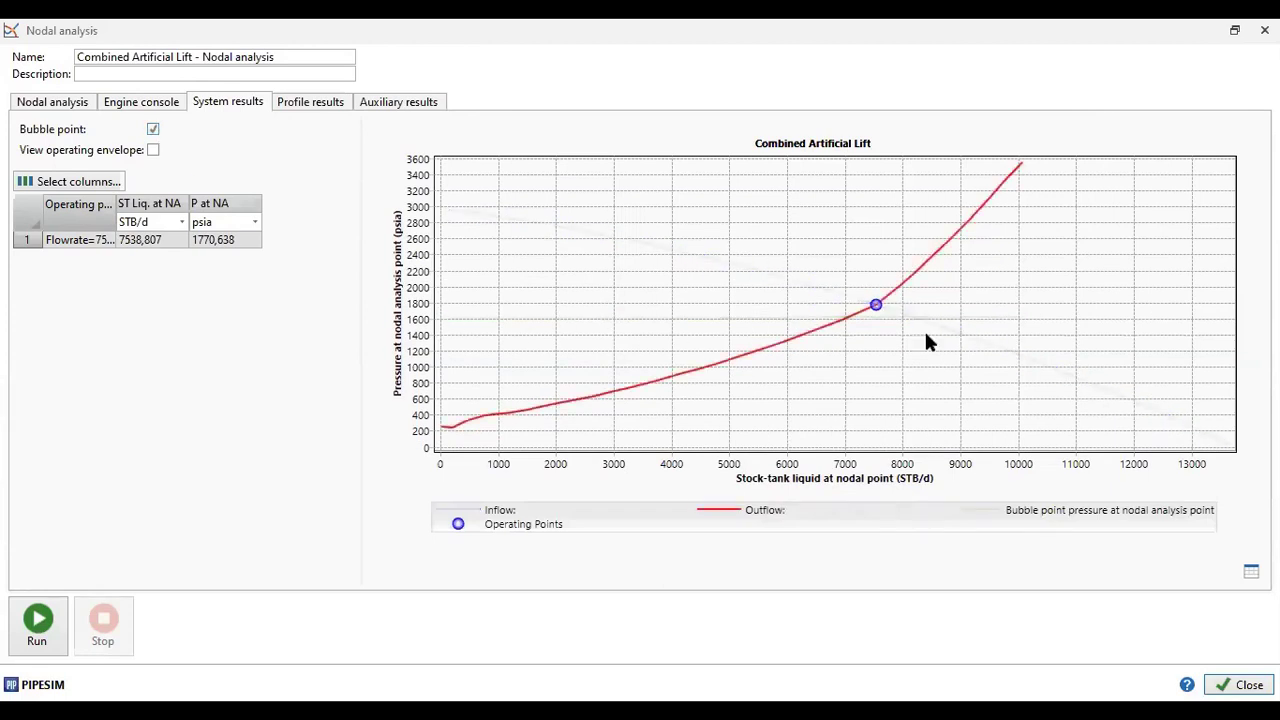
left_click(153, 150)
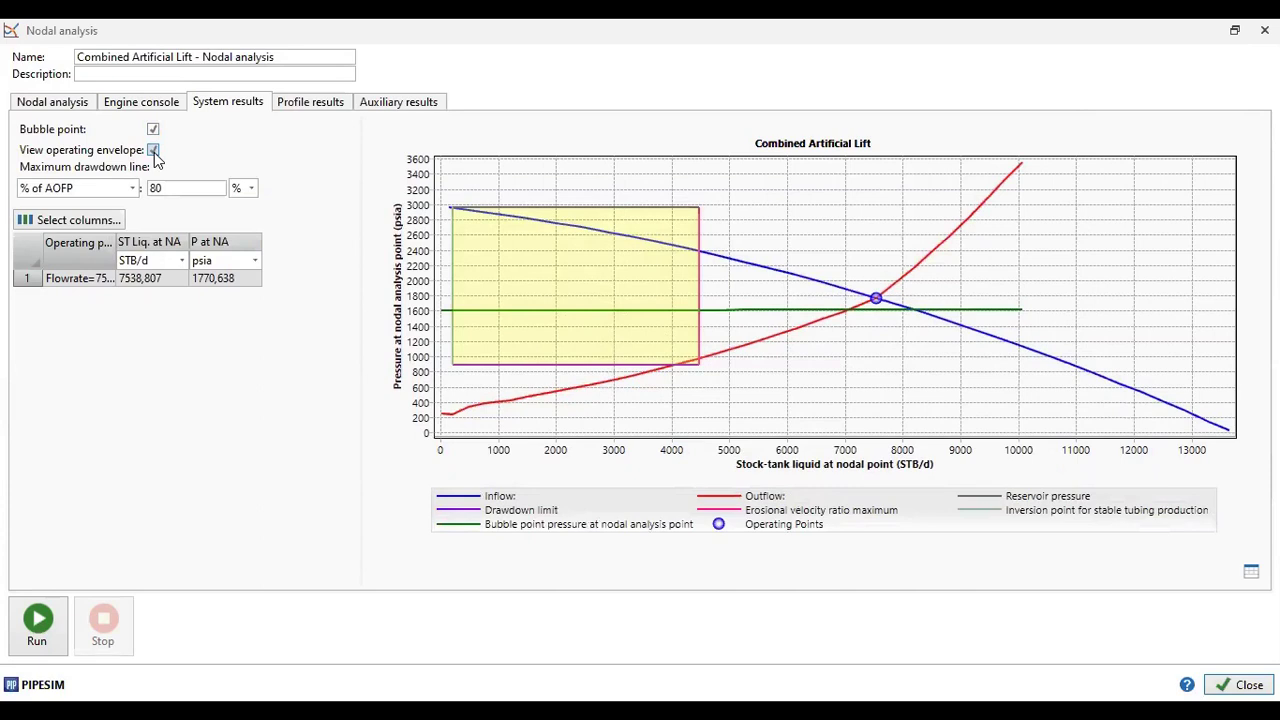
left_click(153, 150)
left_click(153, 129)
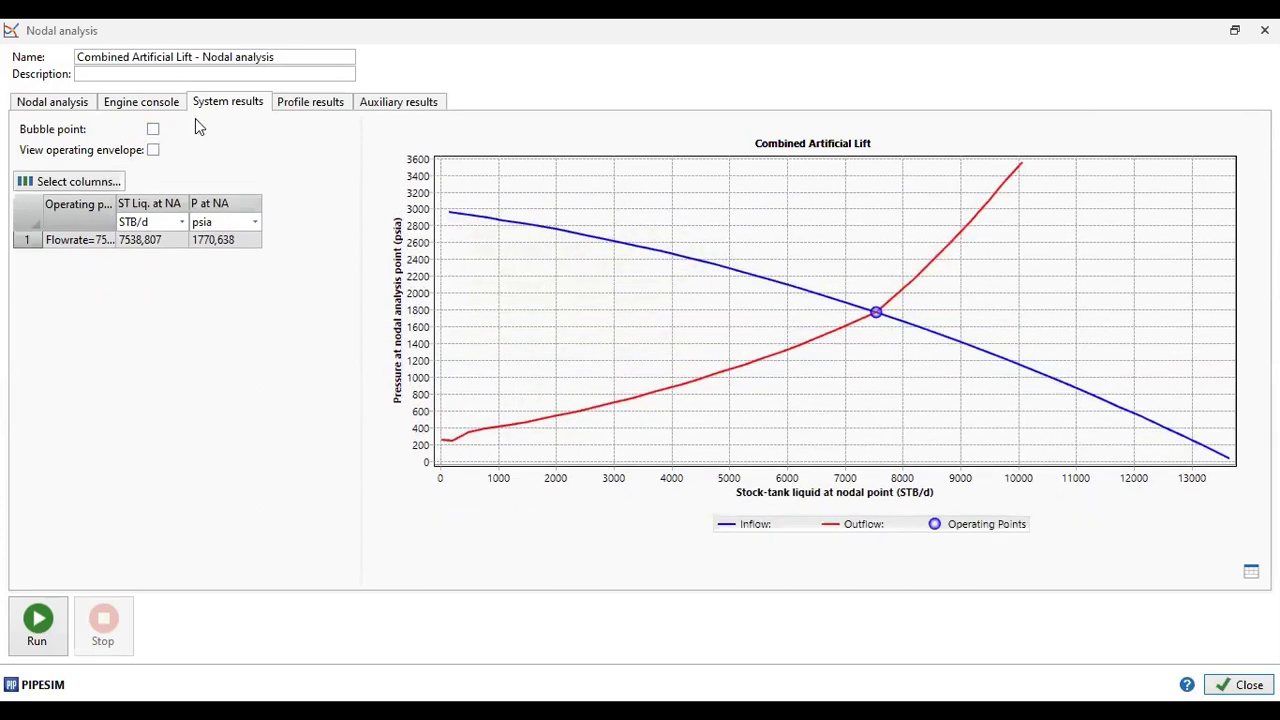
Step: Review the pressure versus elevation profile and the system results, and close the nodal analysis
left_click(307, 108)
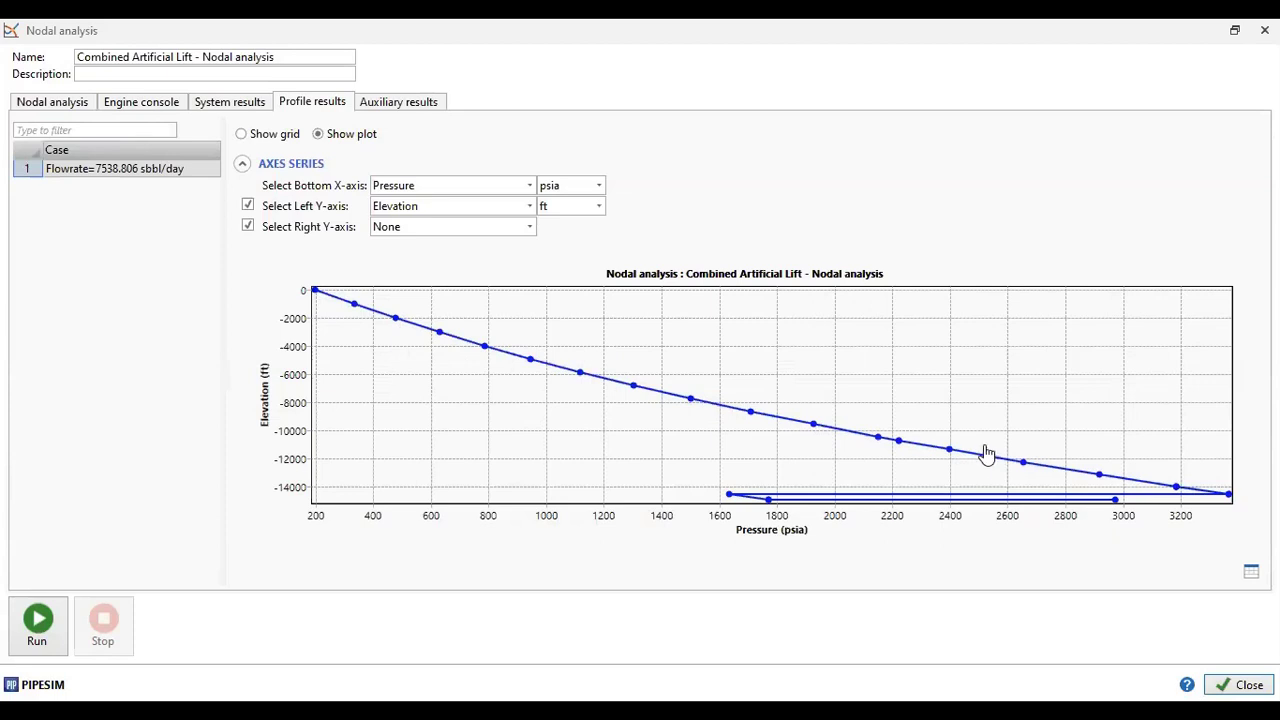
left_click(55, 103)
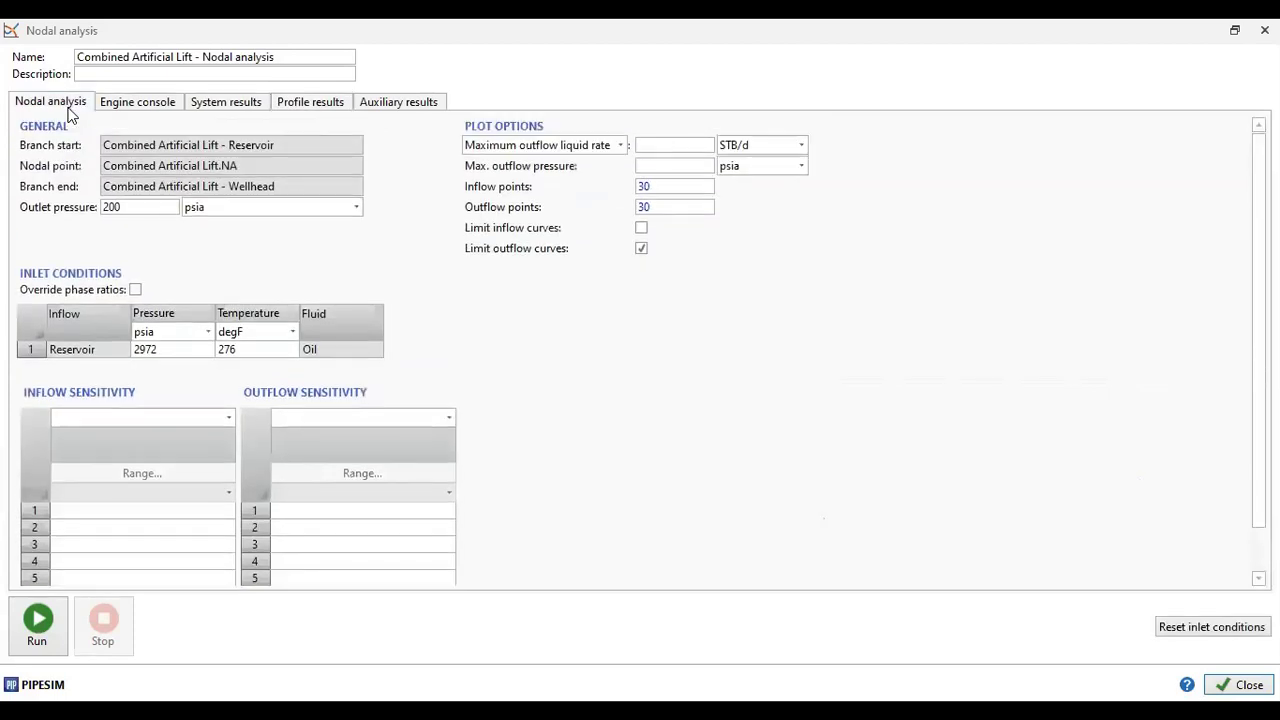
left_click(228, 104)
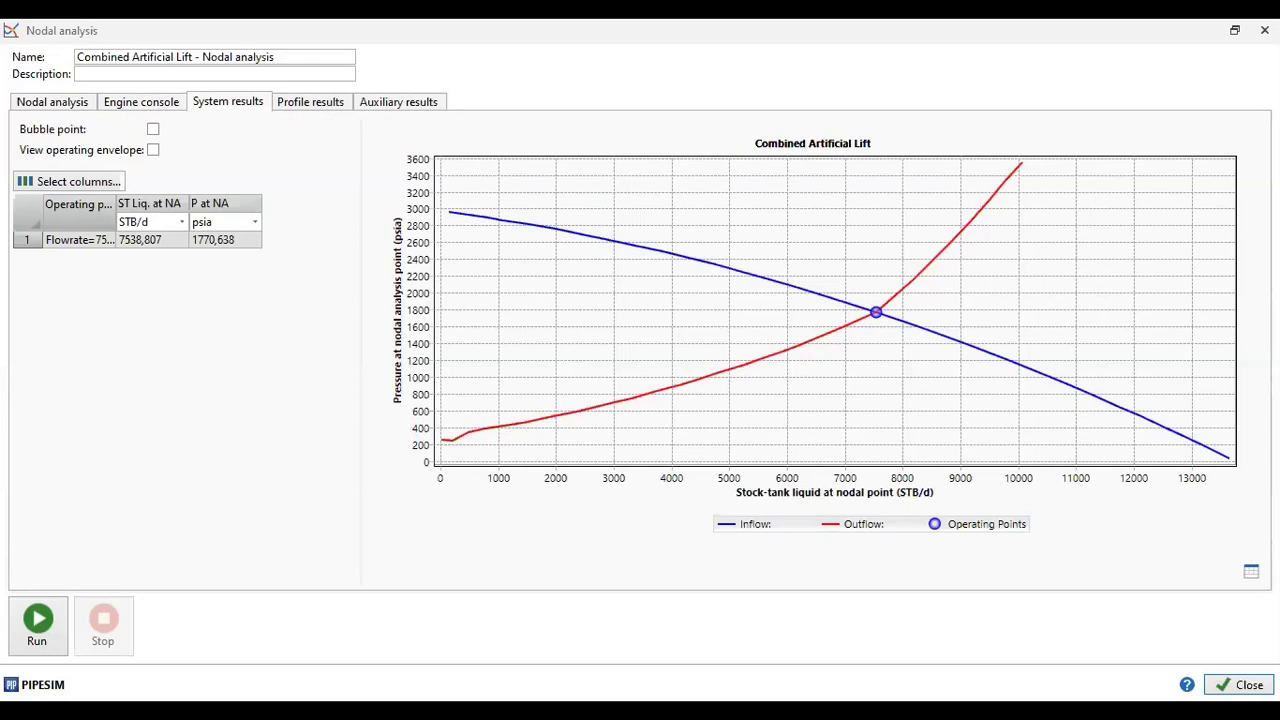
key("Escape")
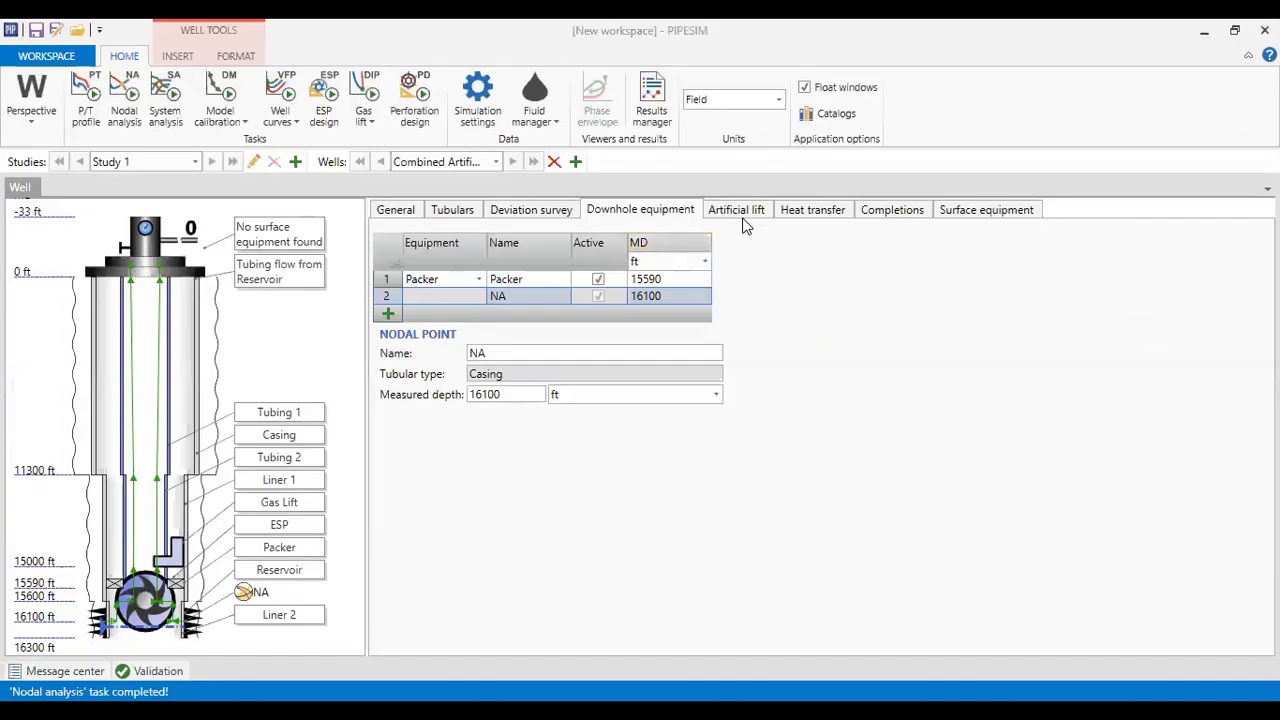
Step: Deactivate both the gas lift injection at 15000 ft and the ESP at 15600 ft in the well's artificial lift data
left_click(750, 212)
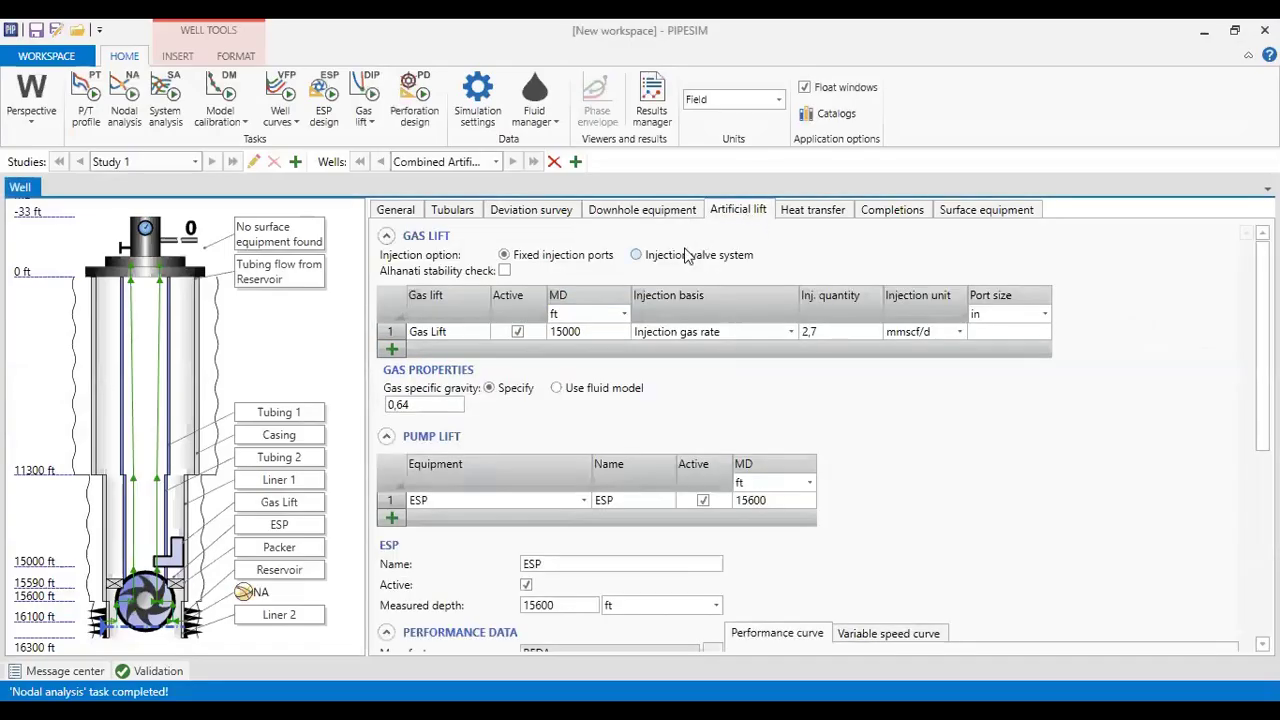
left_click(517, 333)
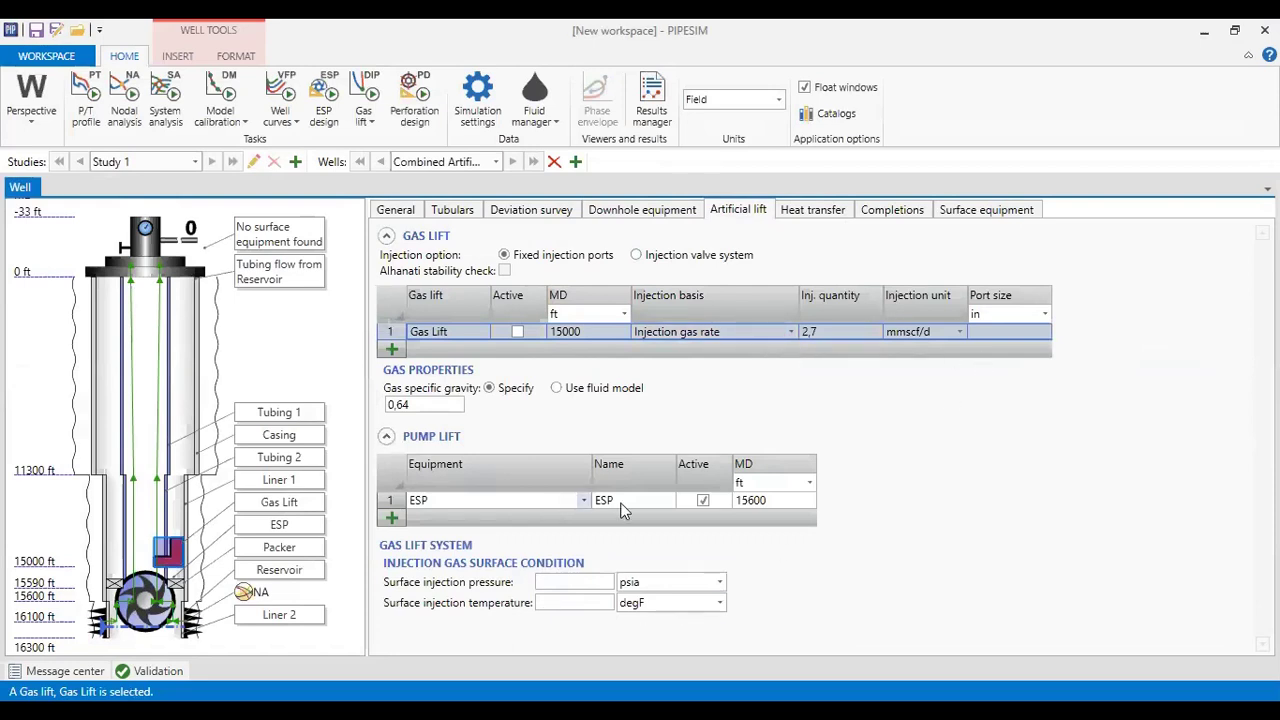
left_click(703, 502)
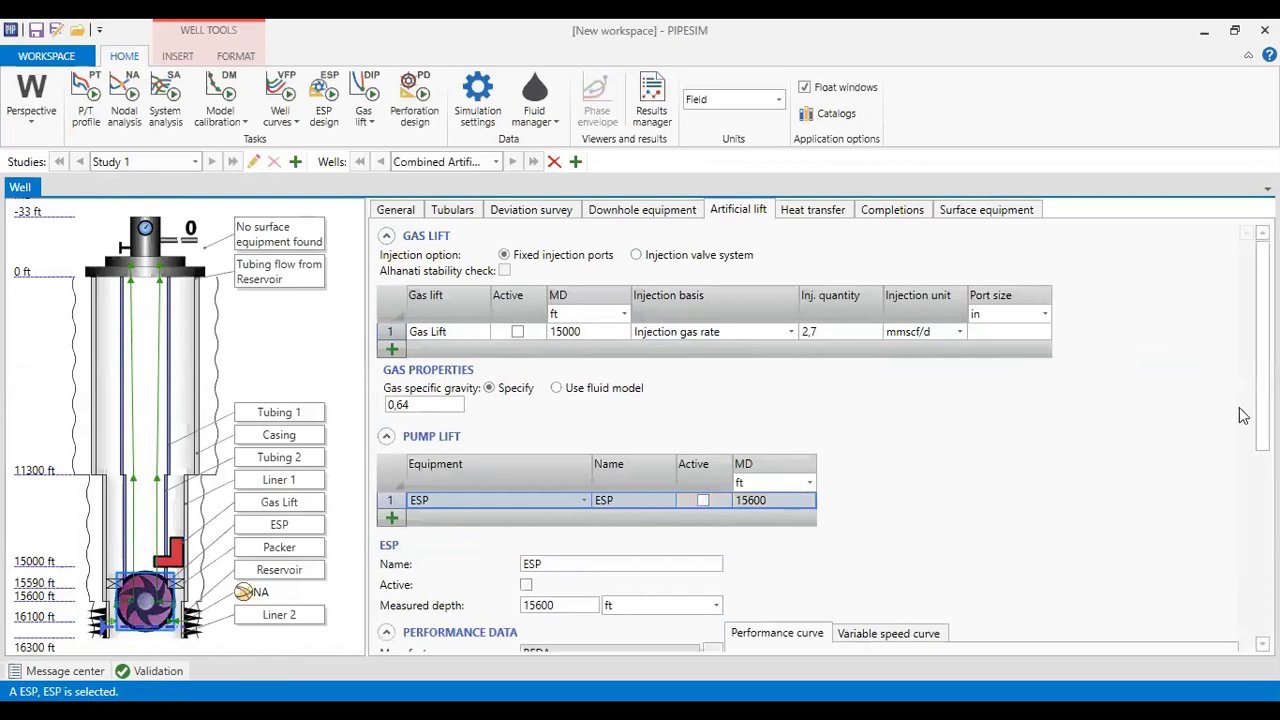
scroll(1244, 415, "down", 3)
scroll(820, 430, "up", 3)
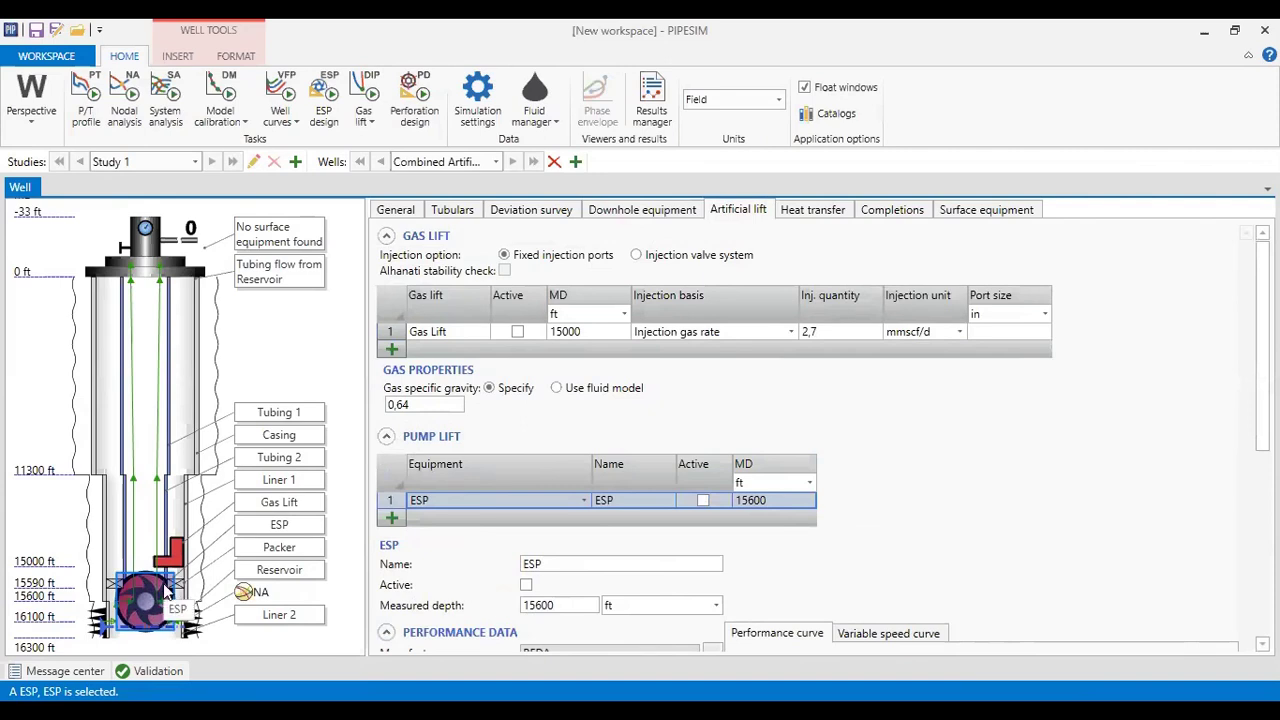
Step: Run the nodal analysis for the well without artificial lift, view the inflow and outflow curves, and close it
left_click(124, 105)
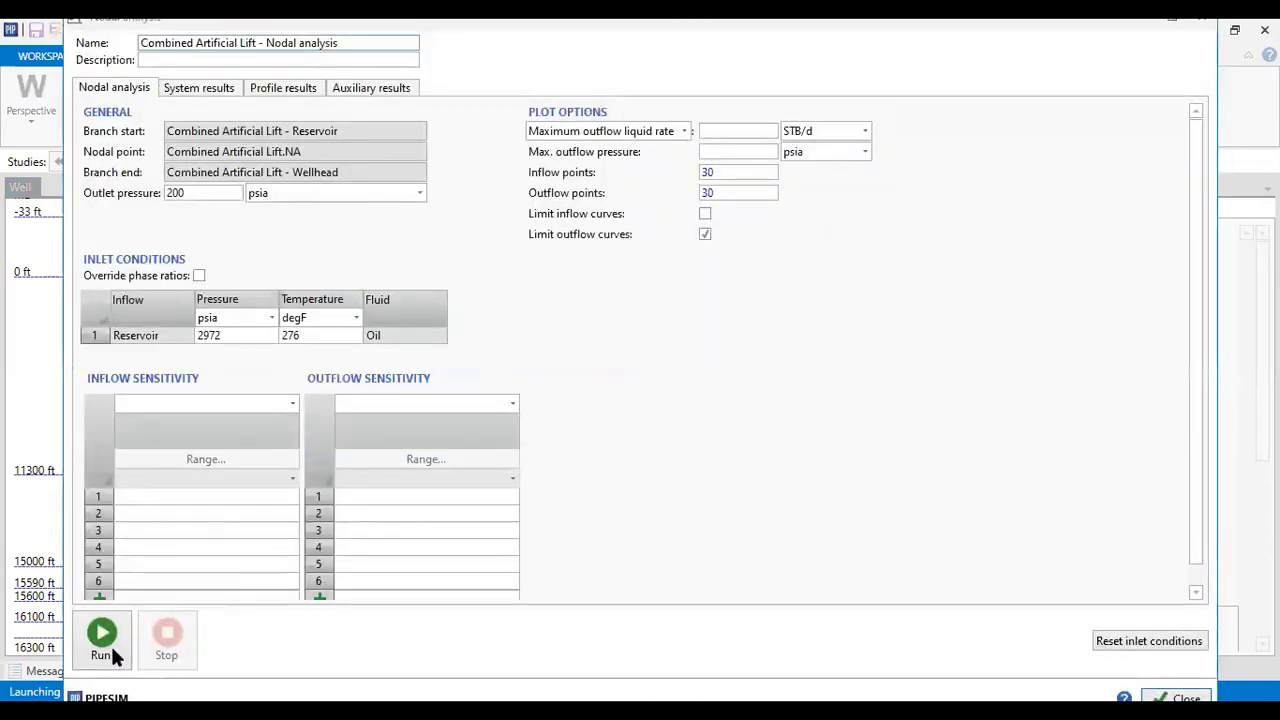
left_click(111, 648)
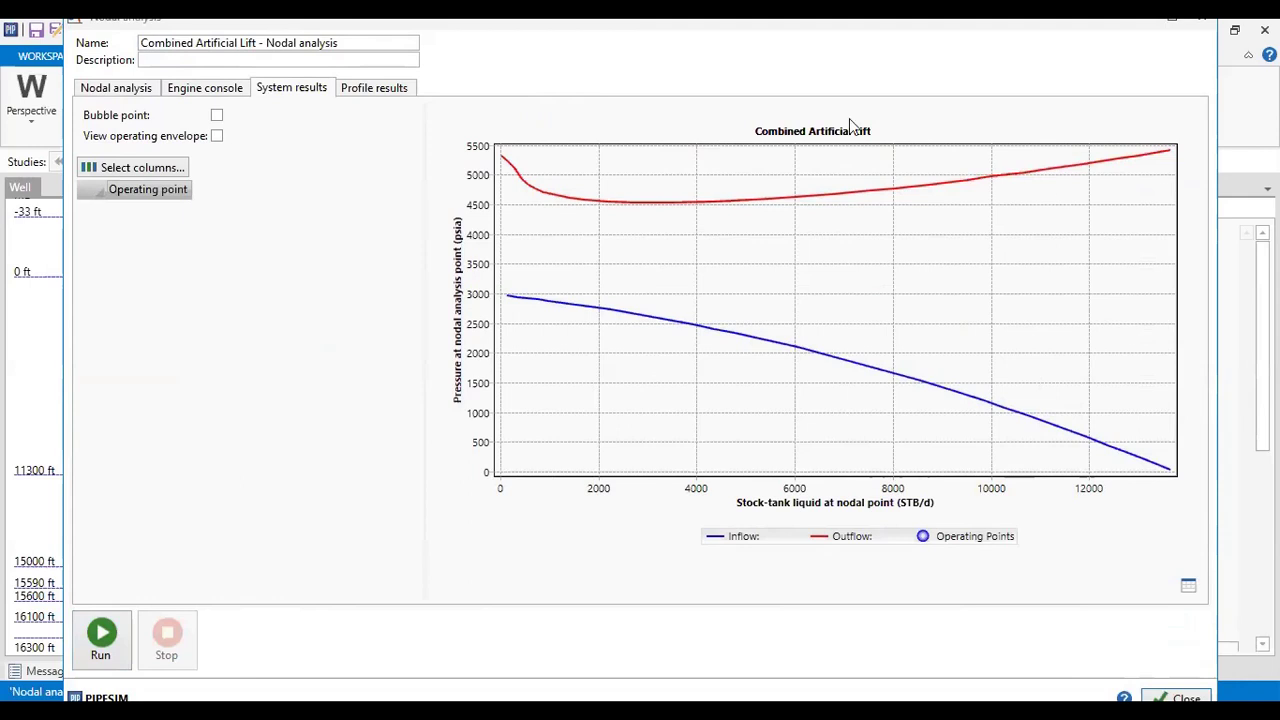
left_click(1200, 28)
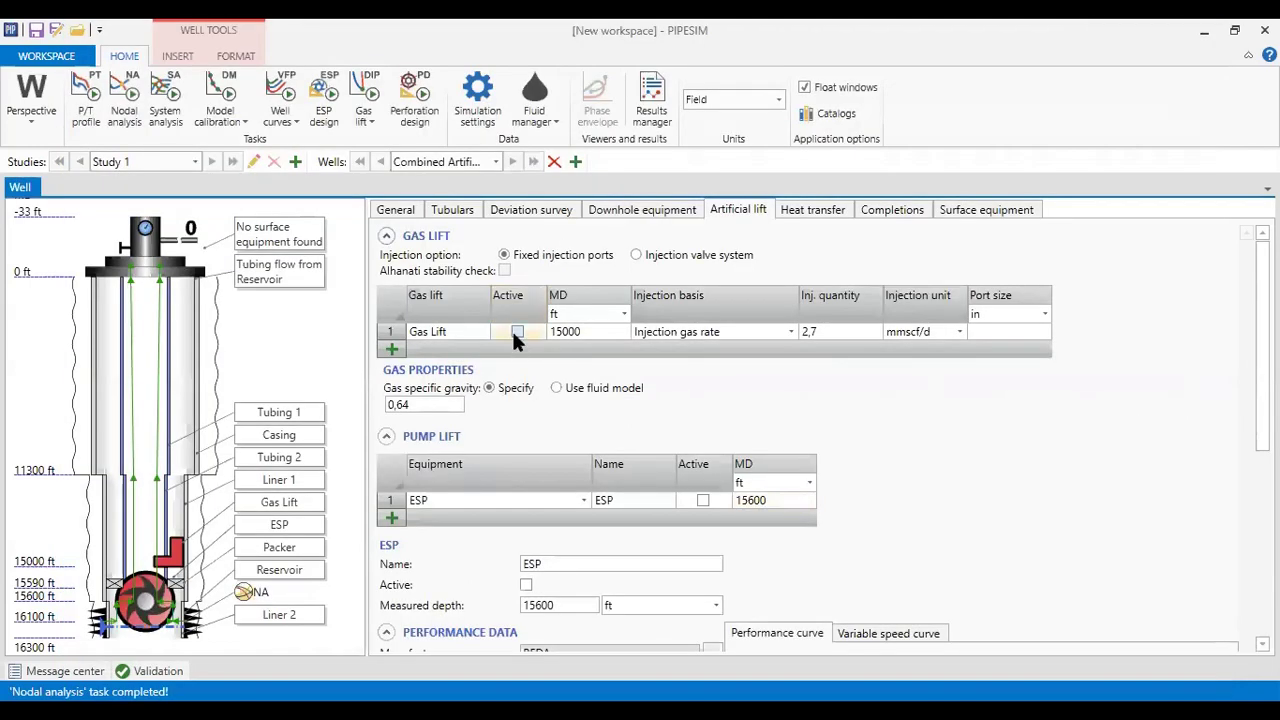
Step: Reactivate the gas lift and the ESP, and rerun the nodal analysis
left_click(518, 333)
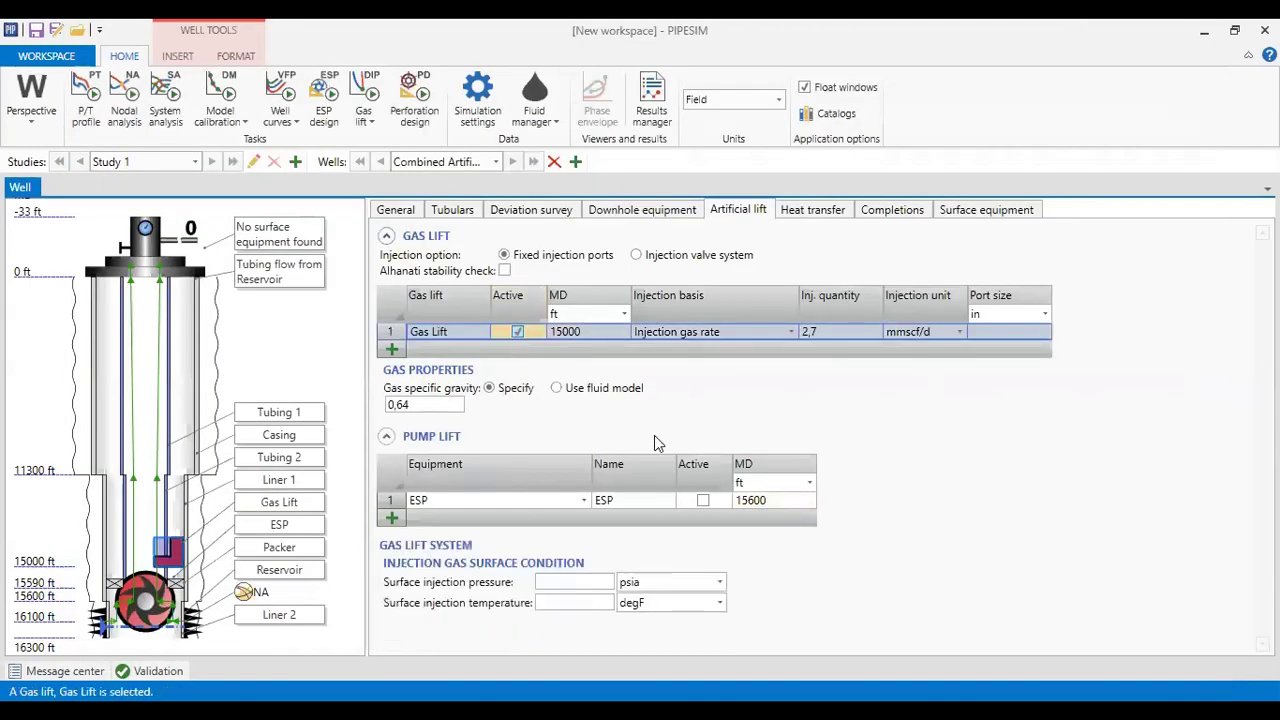
left_click(703, 500)
left_click(124, 100)
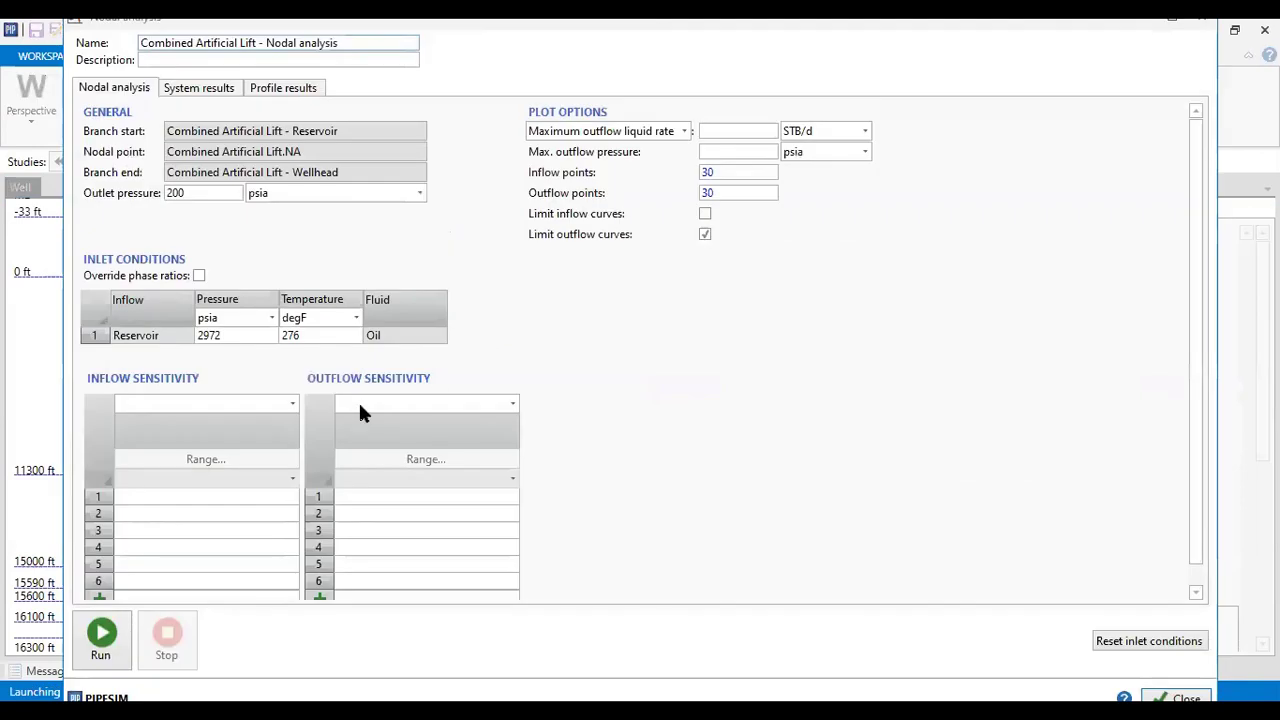
left_click(122, 646)
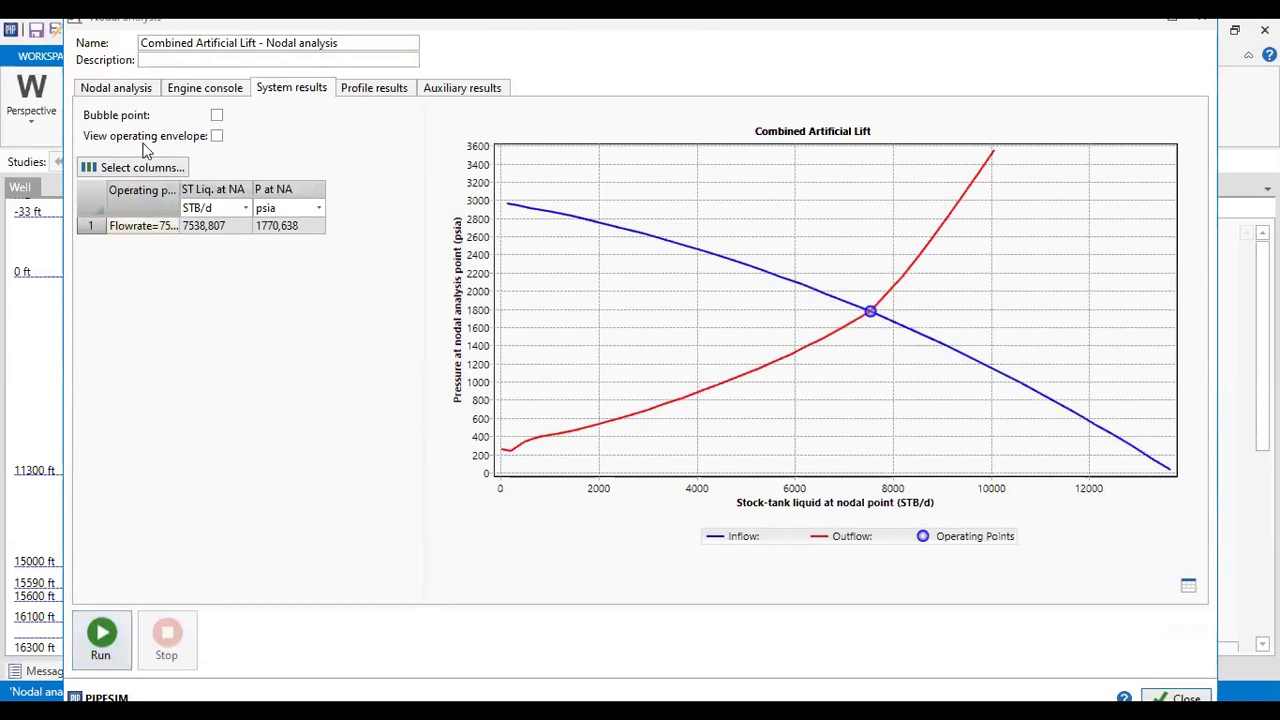
Step: Choose the ESP's Number of Stages as the outflow sensitivity variable of the nodal analysis
left_click(135, 89)
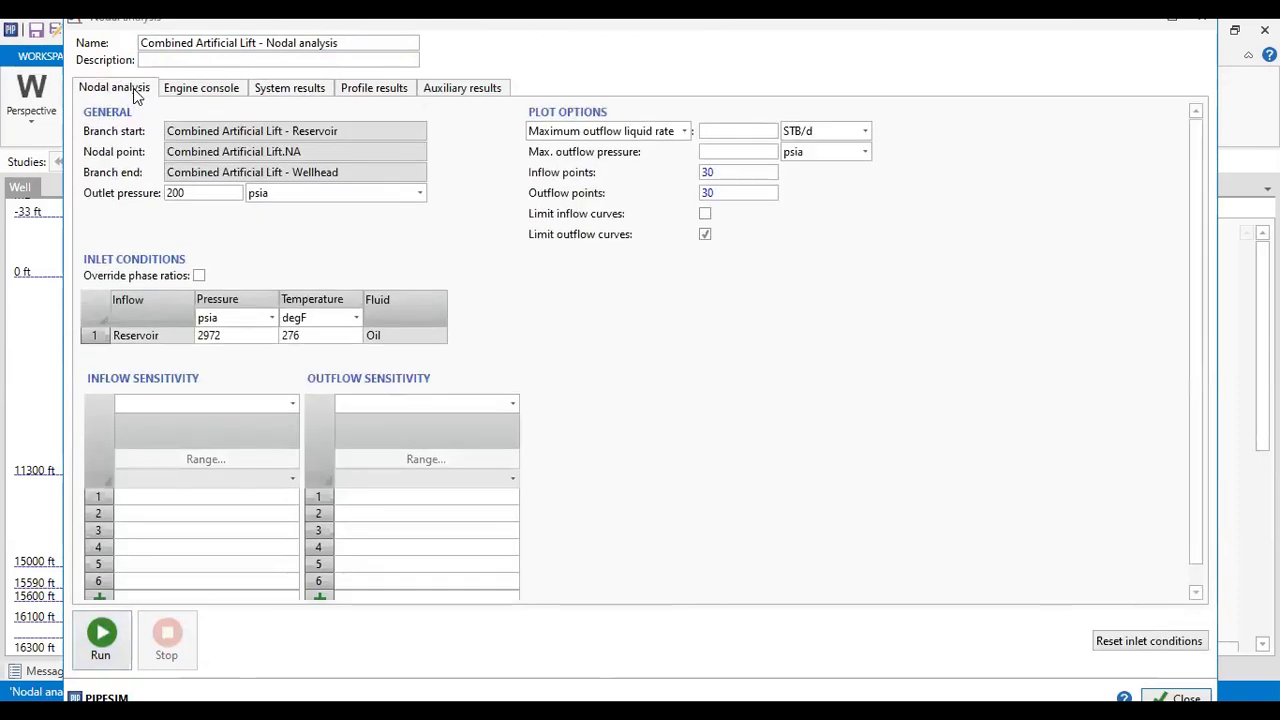
left_click(512, 407)
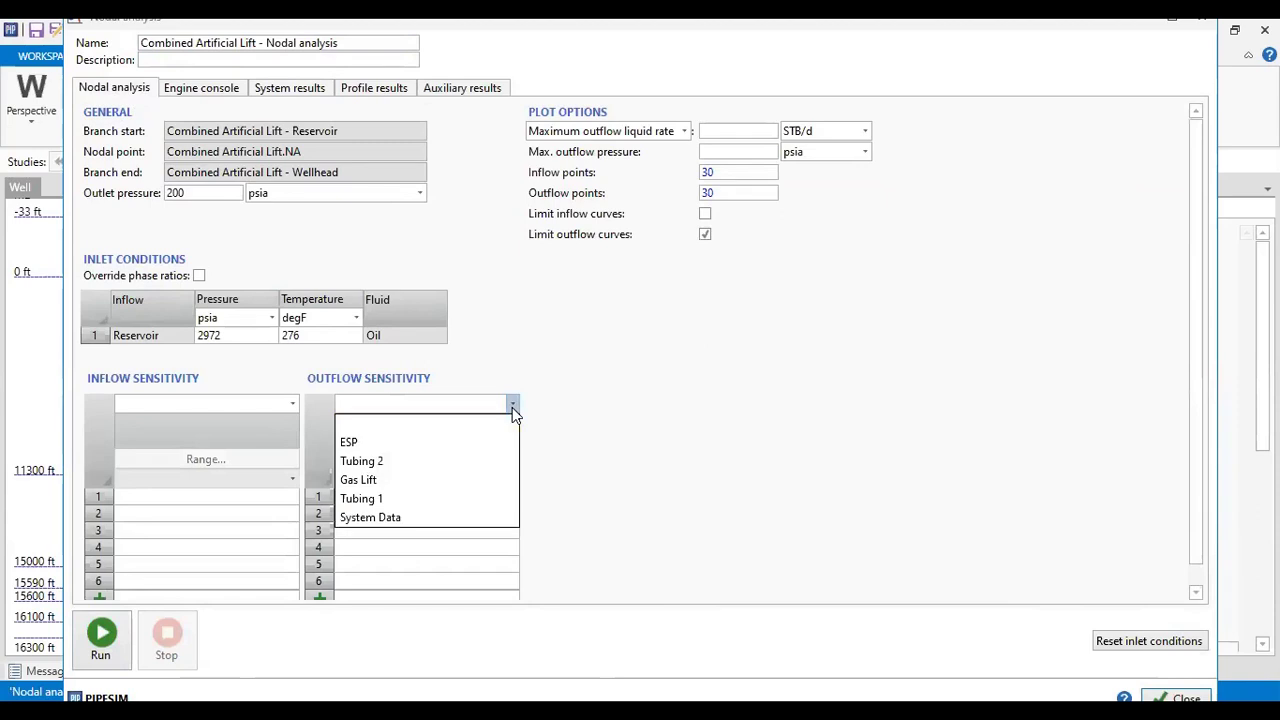
left_click(411, 439)
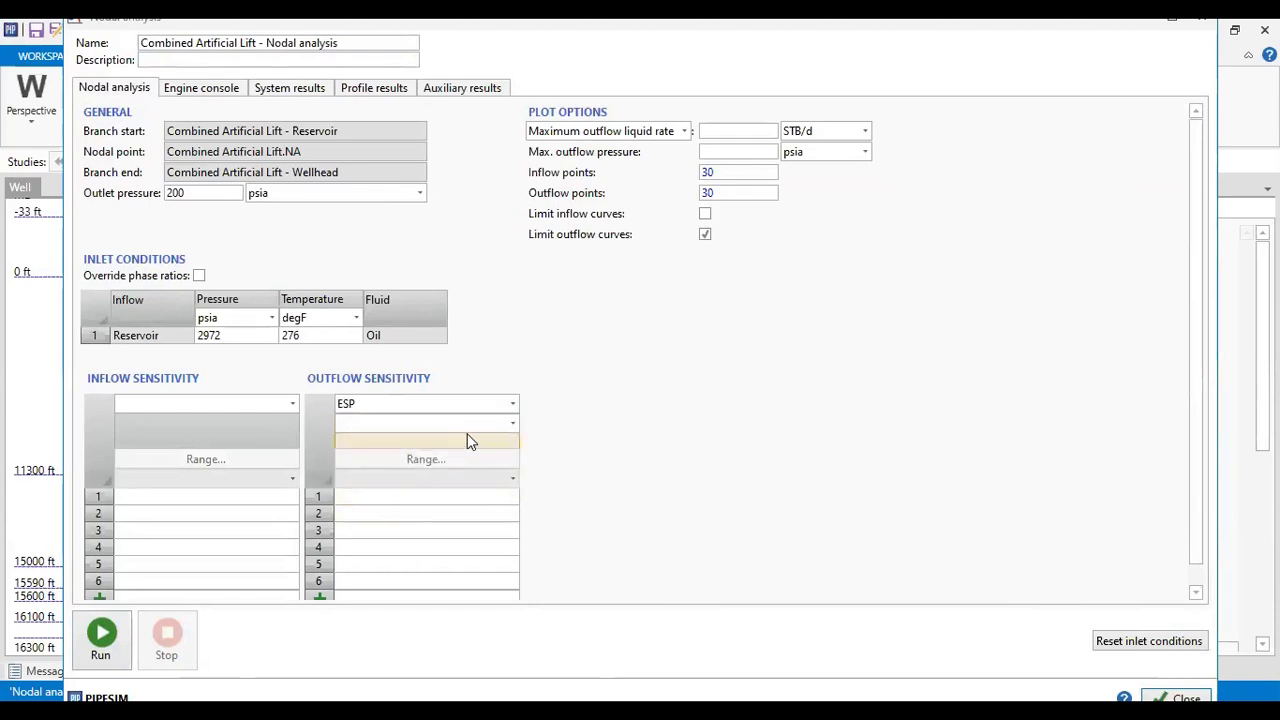
left_click(512, 422)
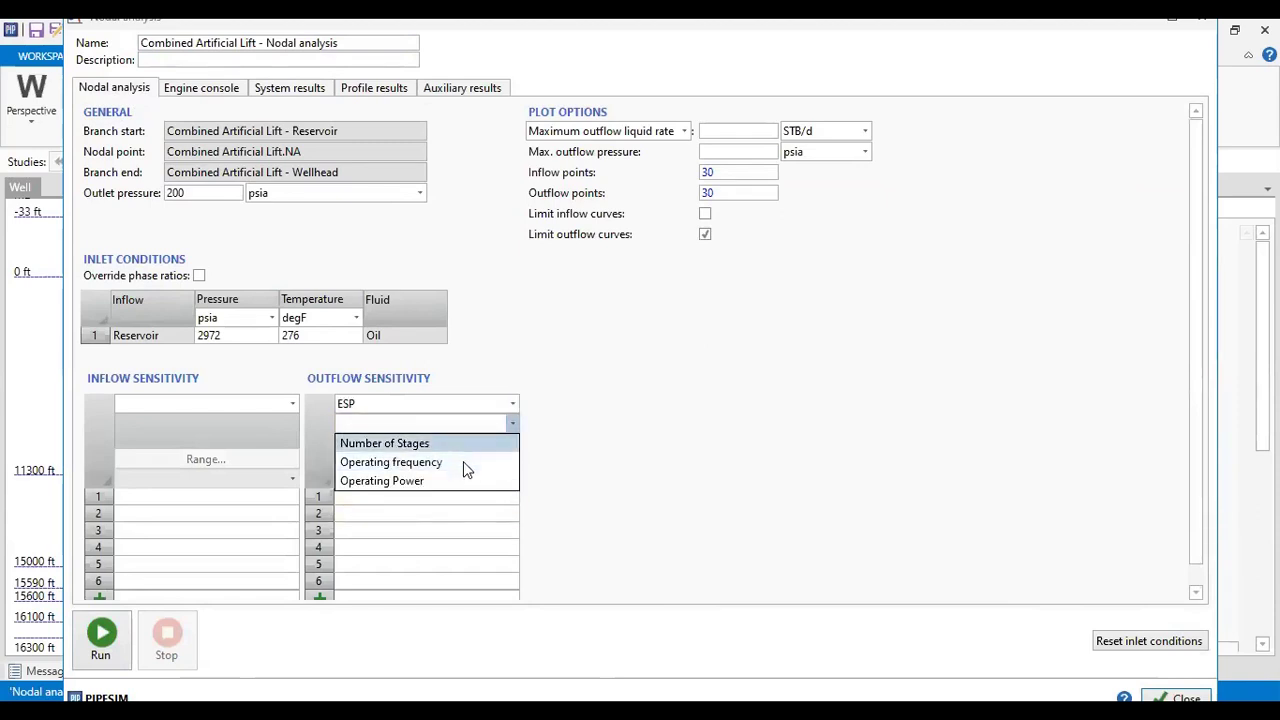
left_click(461, 448)
Step: Enter 120 and 200 stages as the outflow sensitivity values and run the nodal analysis
left_click(478, 497)
type("120")
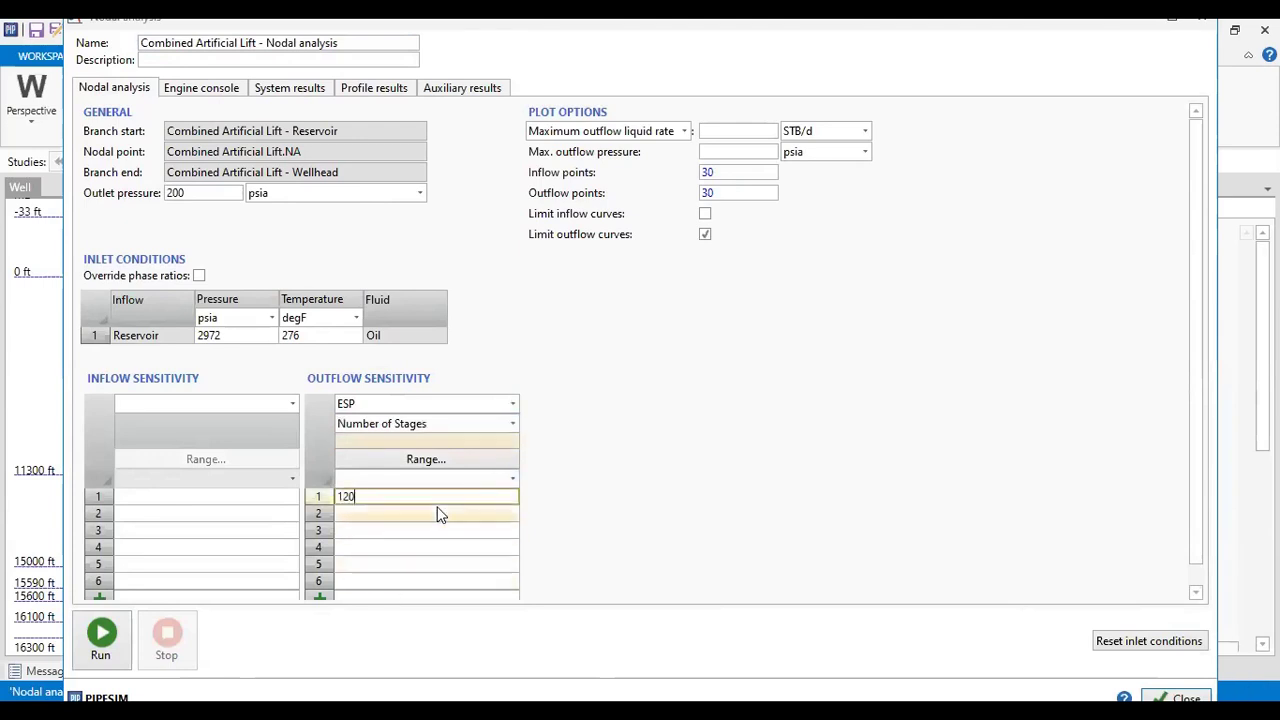
left_click(440, 514)
type("200")
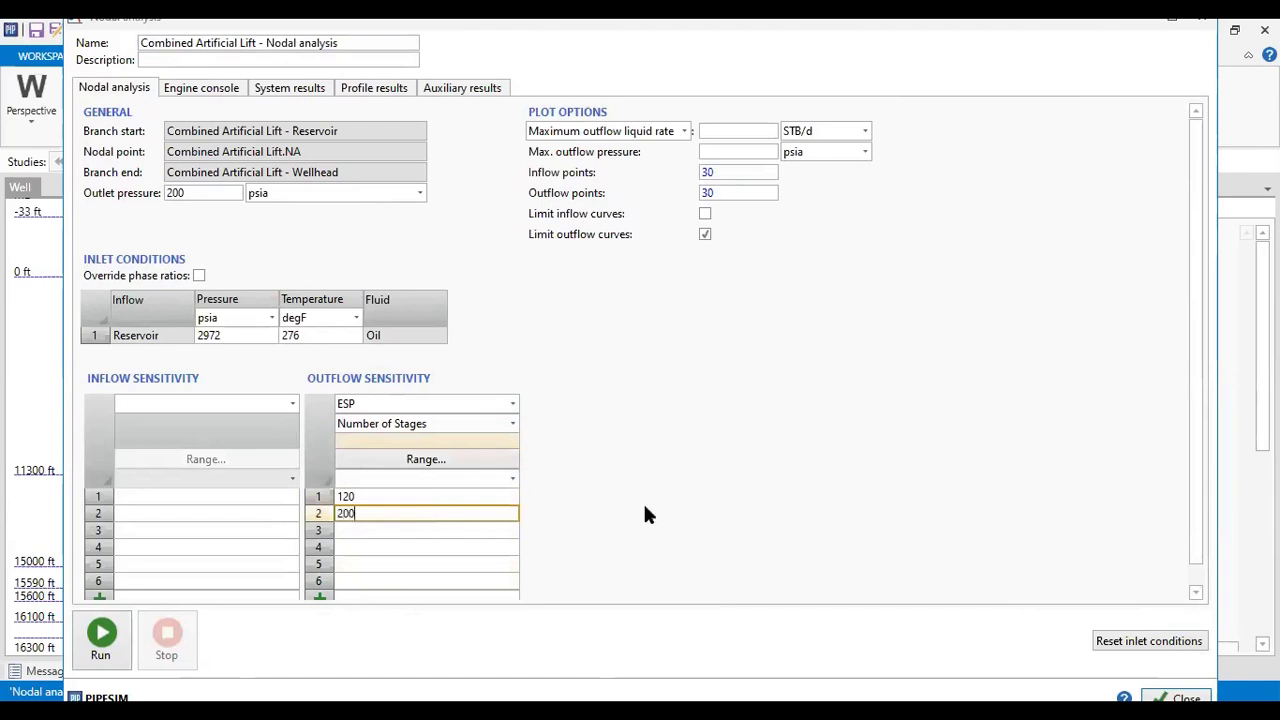
key("Return")
left_click(116, 639)
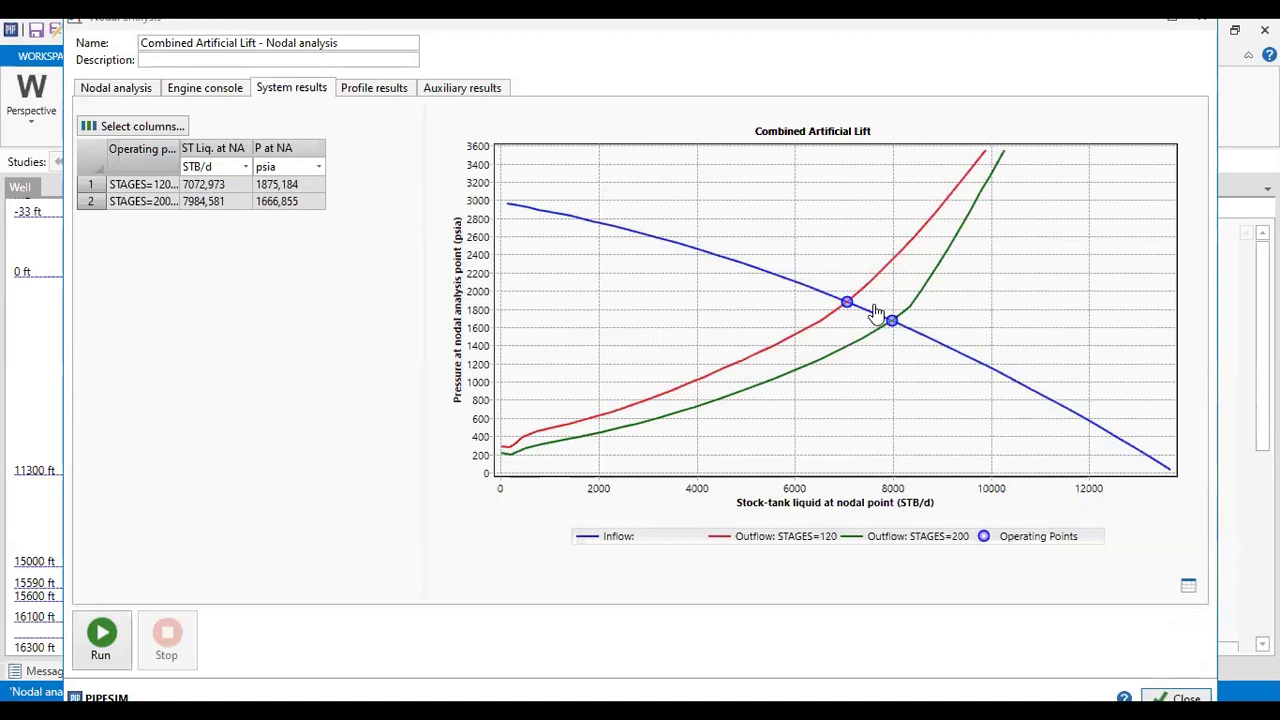
Step: Choose the Gas Lift's Injection gas rate in mmscf/d as the outflow sensitivity variable of the nodal analysis
left_click(131, 92)
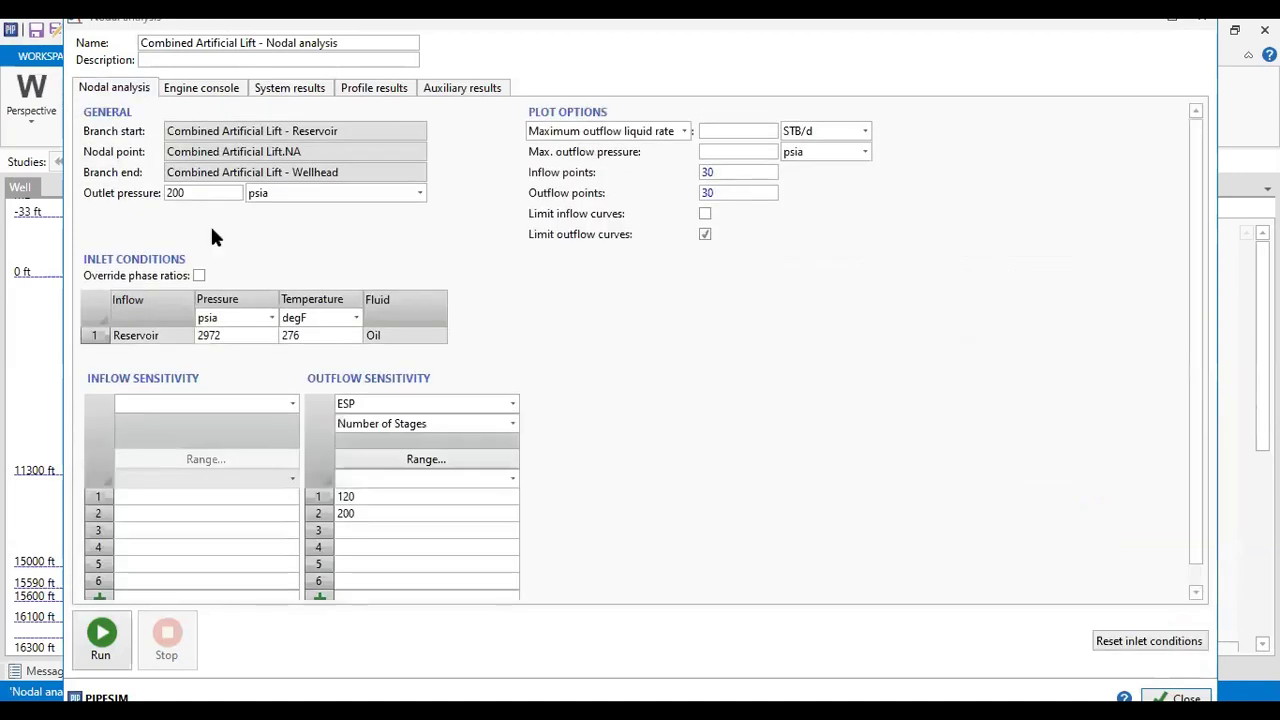
left_click(513, 404)
left_click(425, 480)
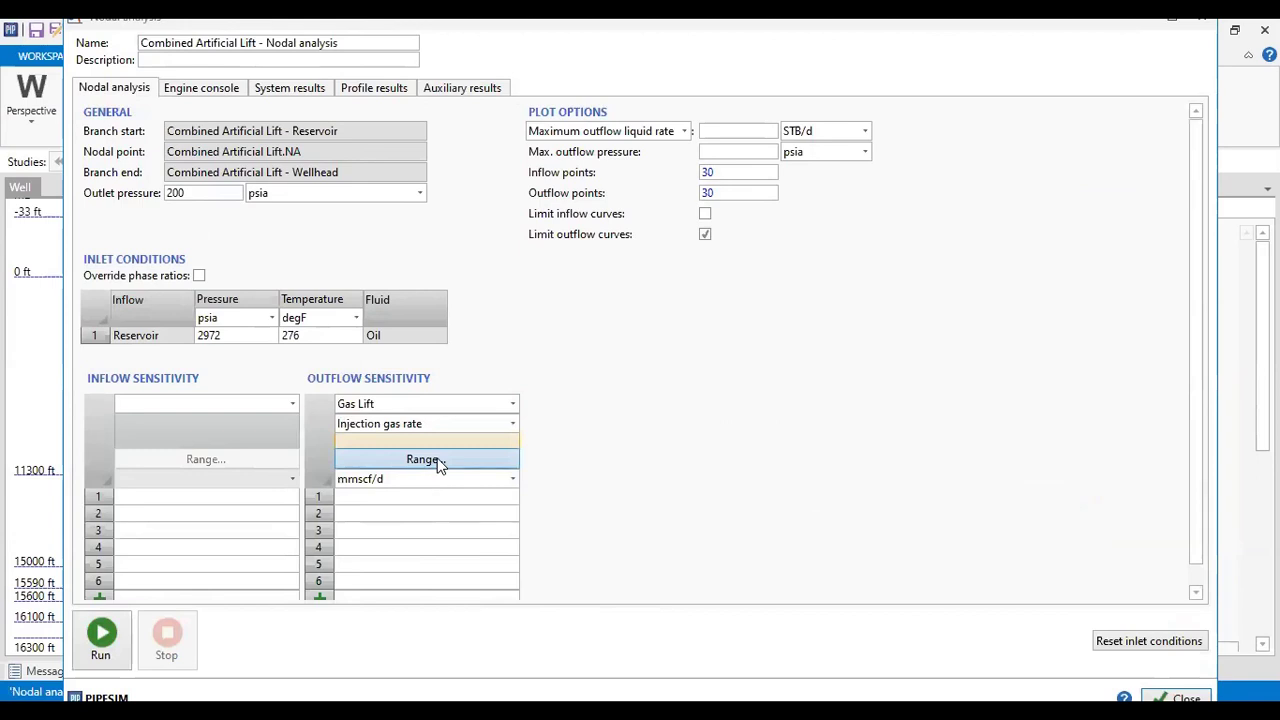
Step: Enter injection gas rates of 0; 2,74; and 3,5 mmscf/d as outflow sensitivity values and run the nodal analysis
left_click(430, 500)
type("0")
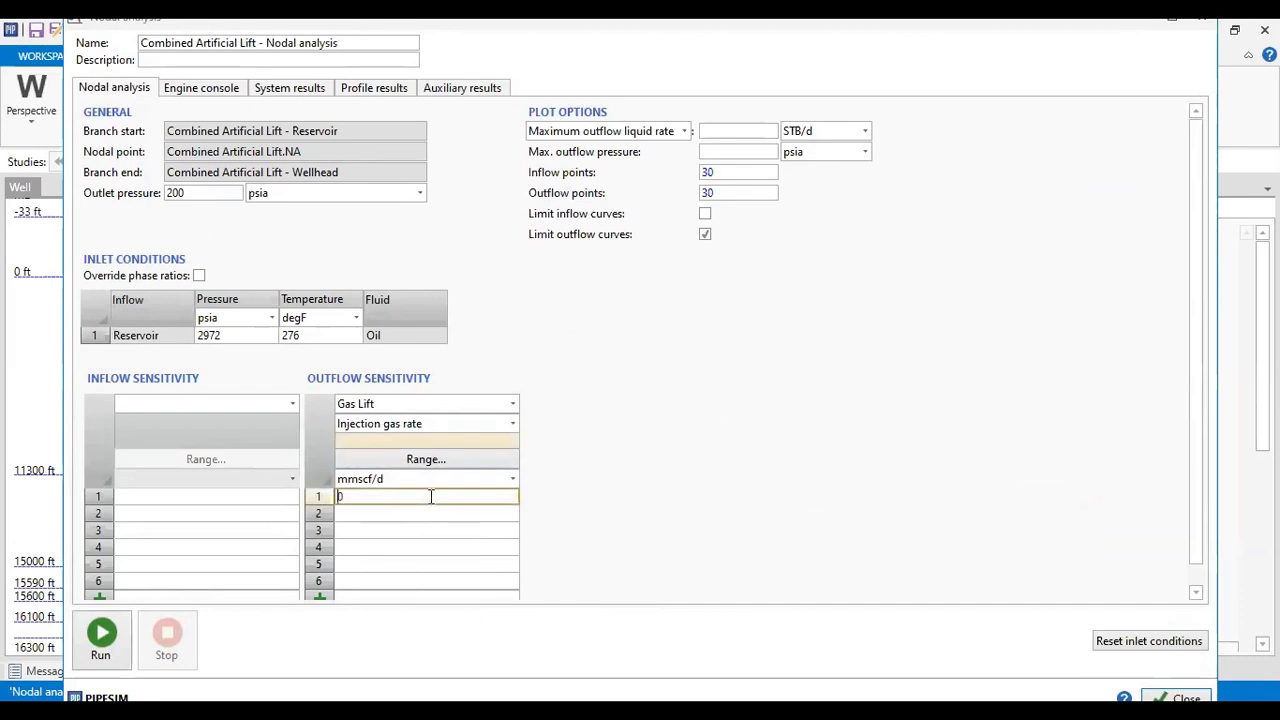
left_click(418, 510)
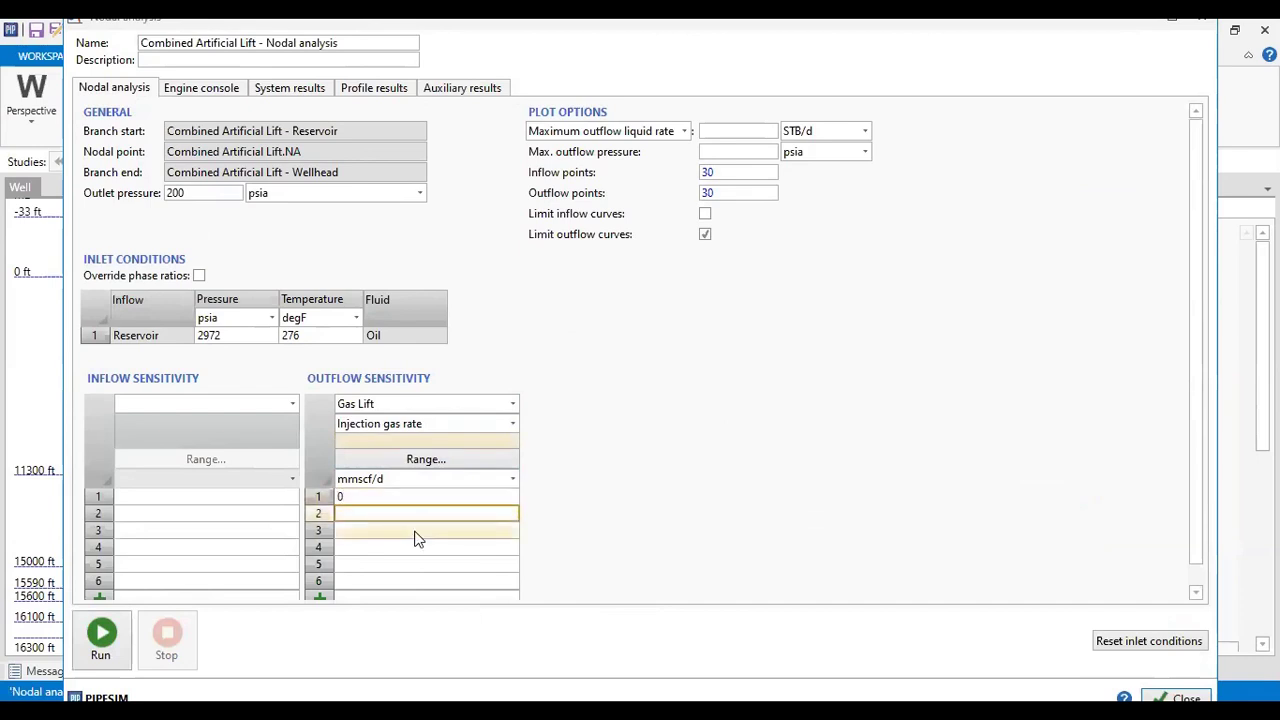
type("2,74")
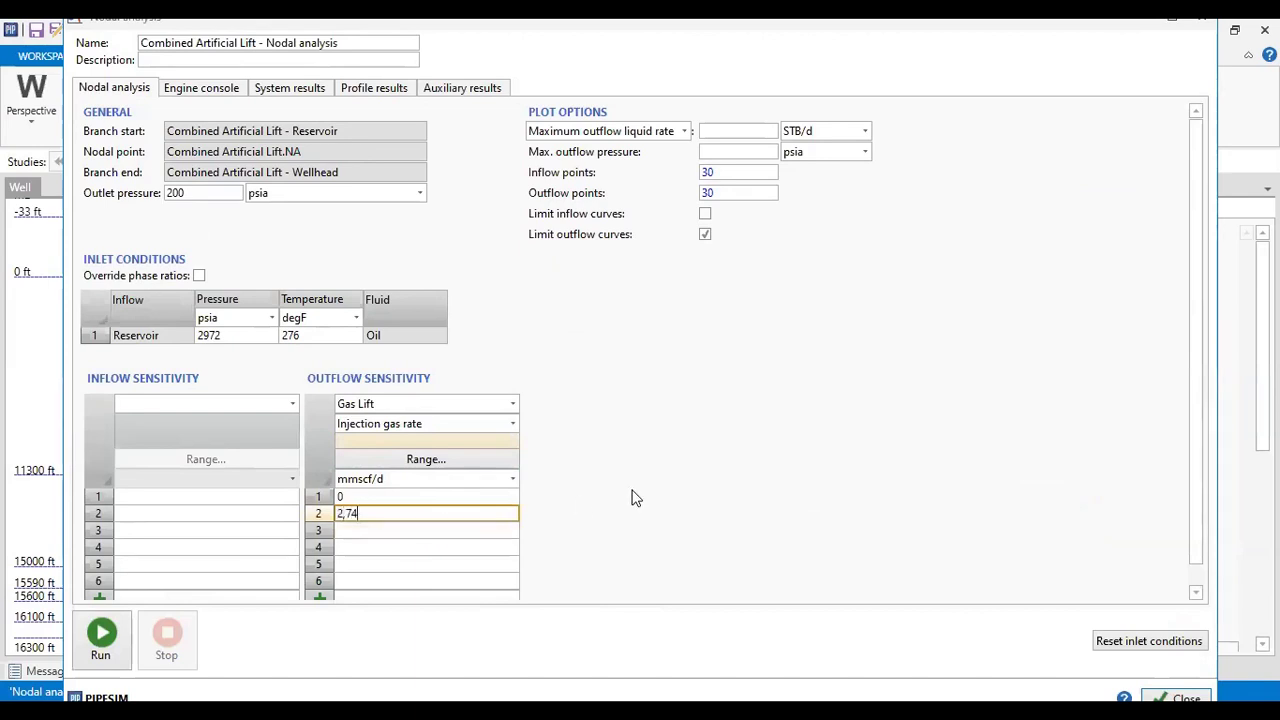
key("Return")
left_click(439, 535)
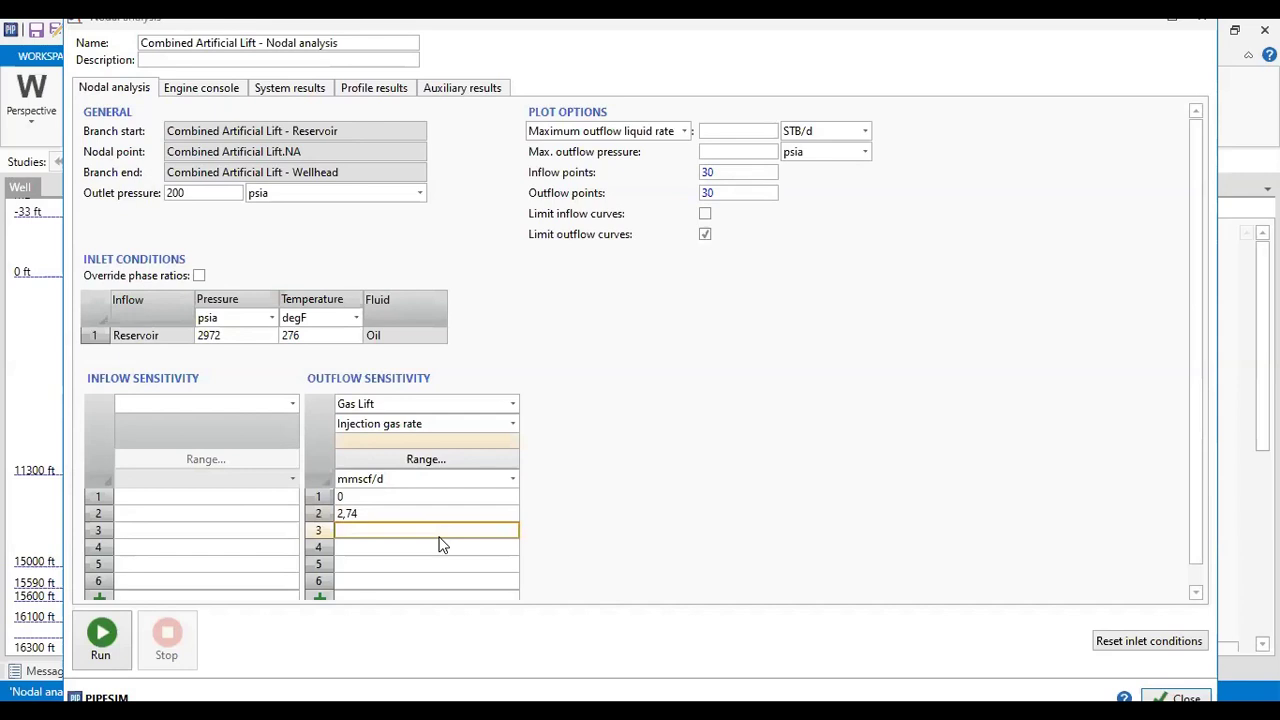
type("3,5")
left_click(103, 641)
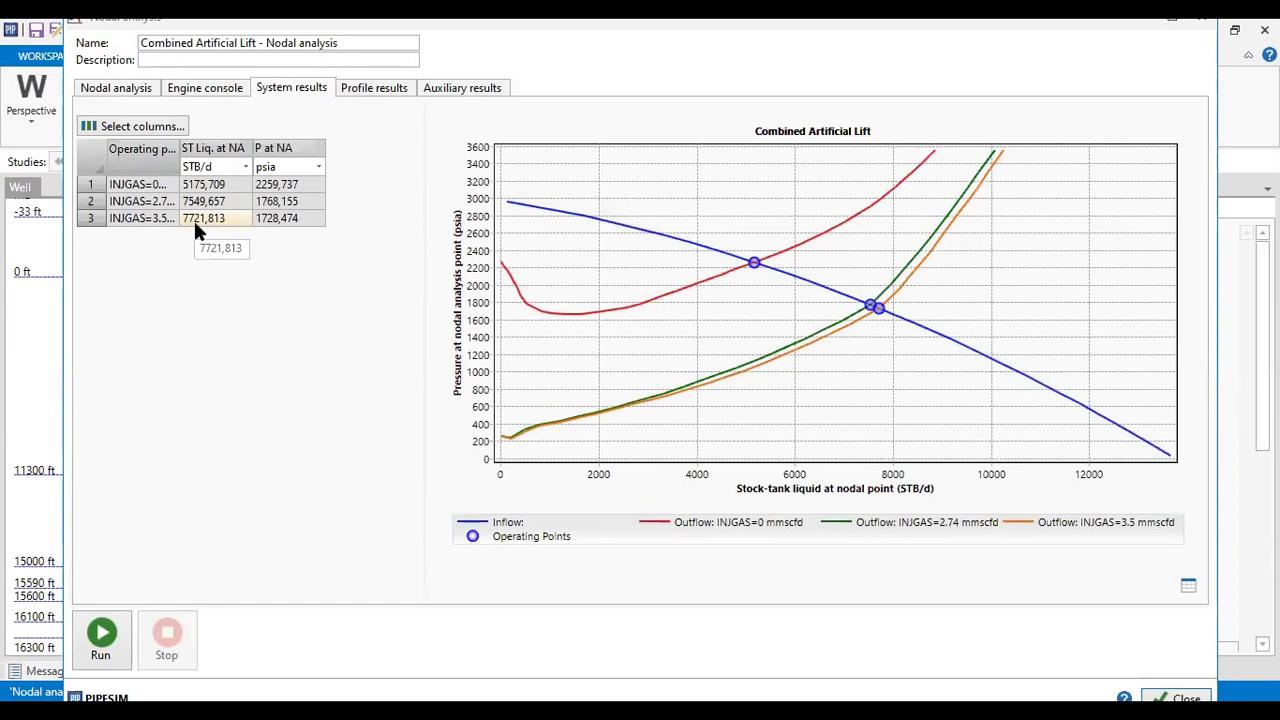
Step: Clear the outflow sensitivity variable of the nodal analysis by choosing the blank entry
left_click(112, 91)
left_click(435, 403)
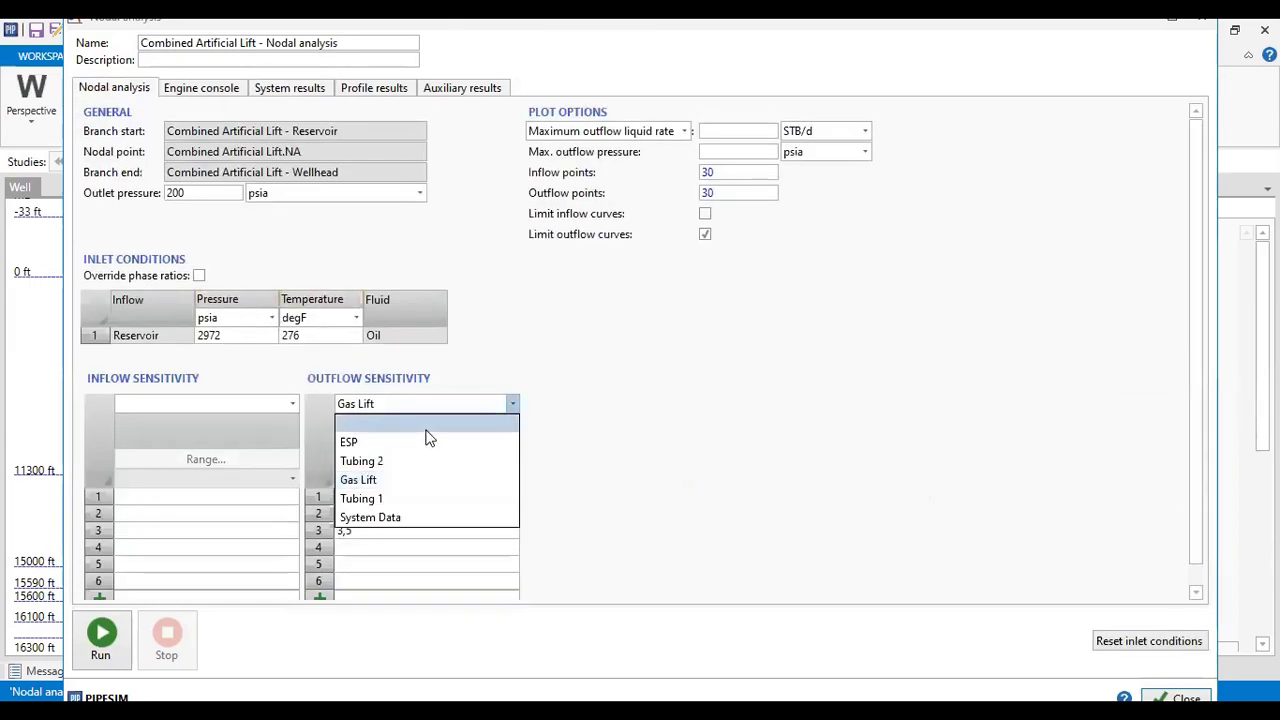
left_click(428, 437)
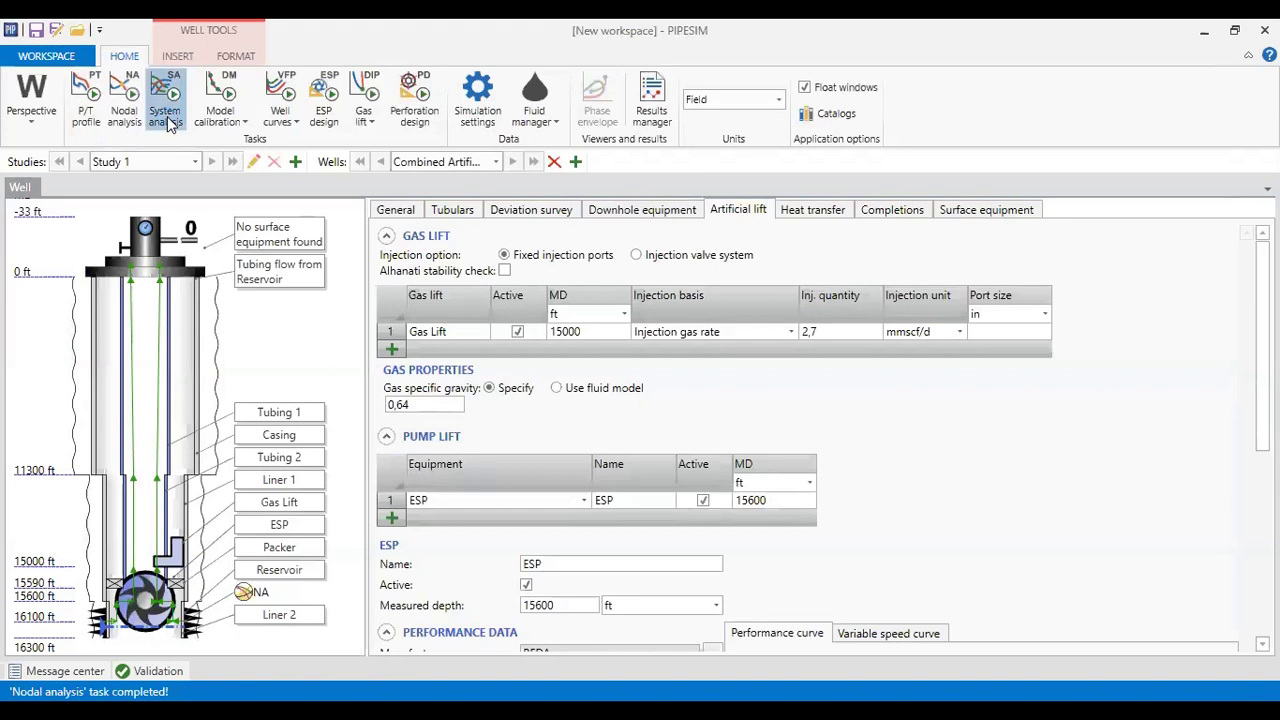
Step: Start a system analysis for the well and choose the Gas Lift's injection gas rate as the X-axis variable
left_click(170, 122)
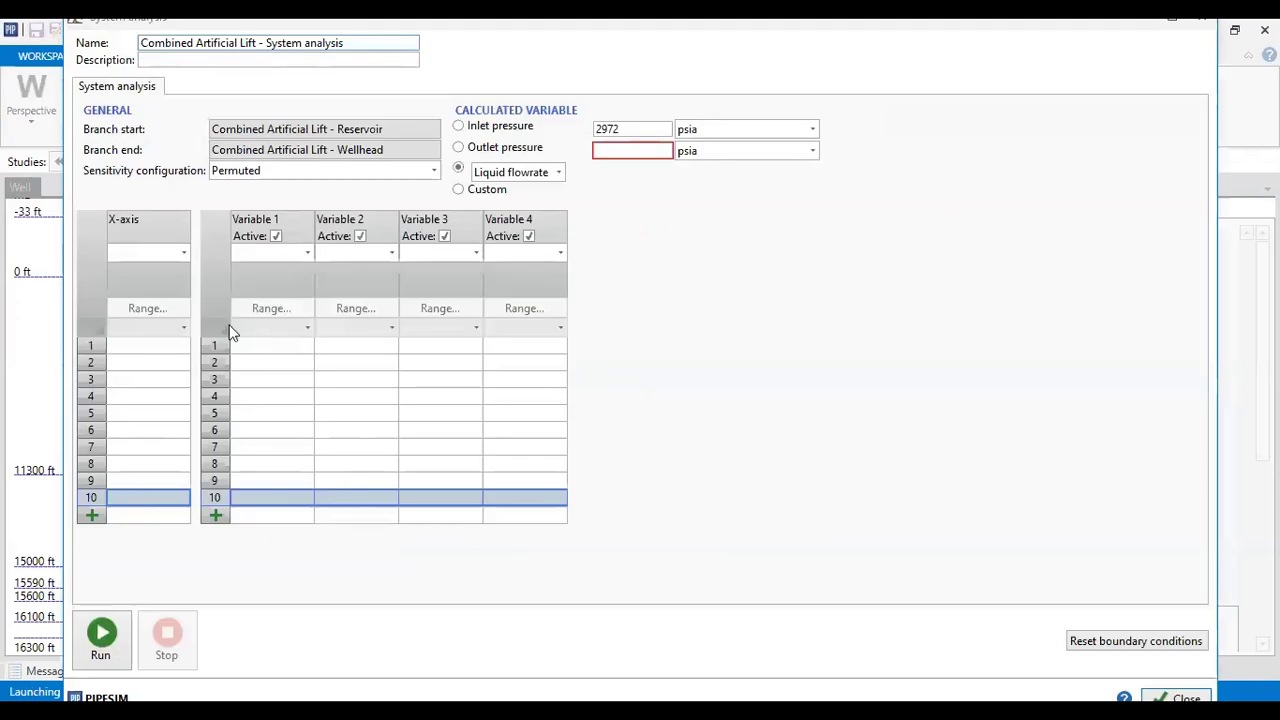
left_click(182, 253)
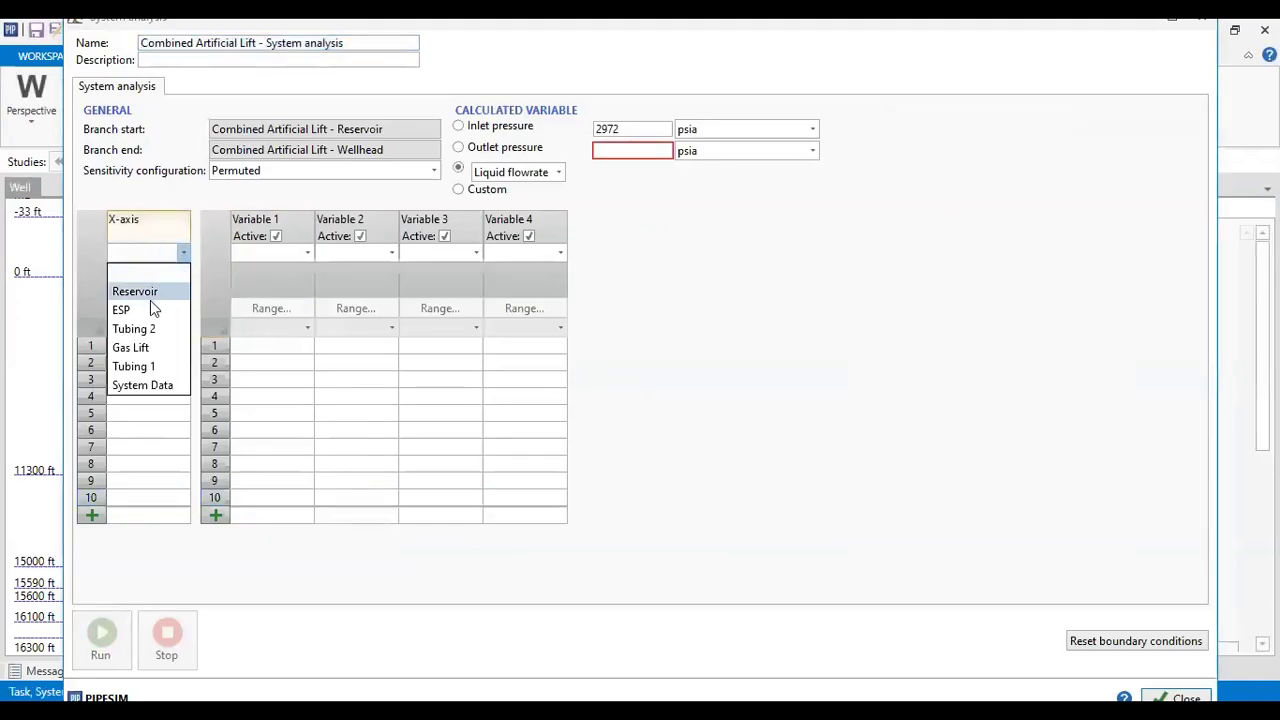
left_click(161, 347)
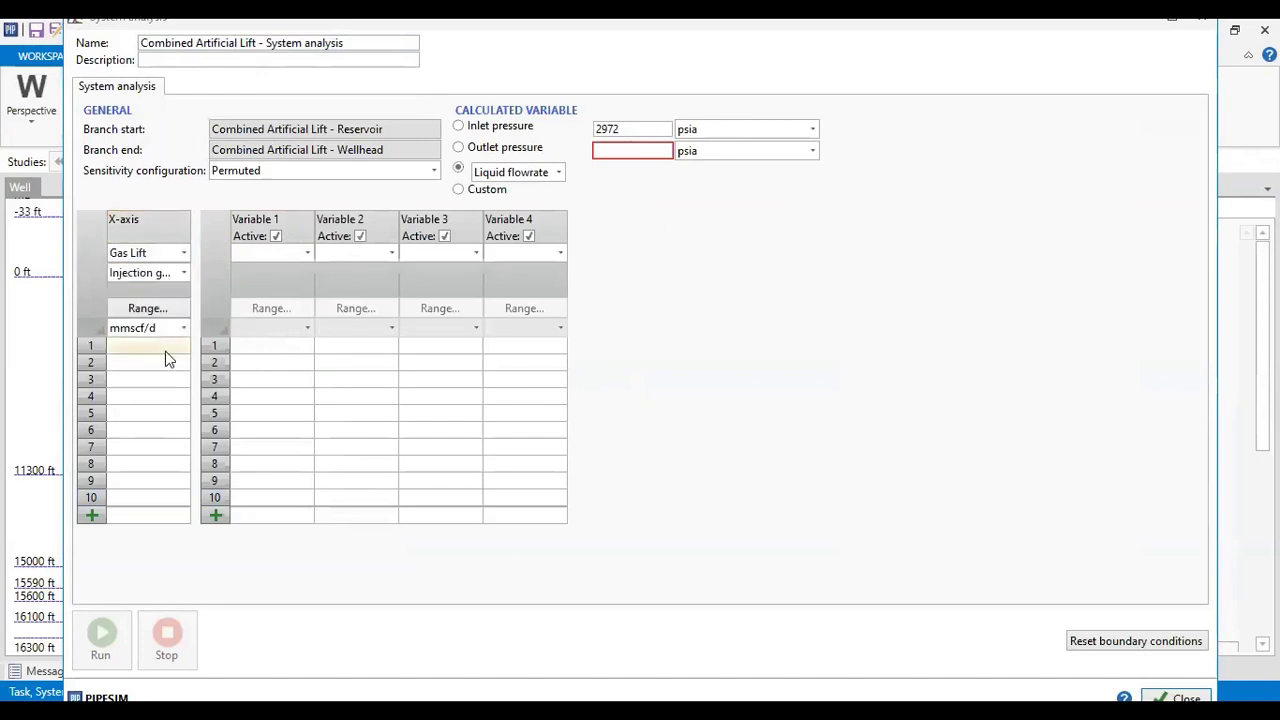
Step: Enter X-axis injection gas rates of 0, 1, 2, 3, 4 and 5 mmscf/d for the system analysis
left_click(176, 346)
type("0")
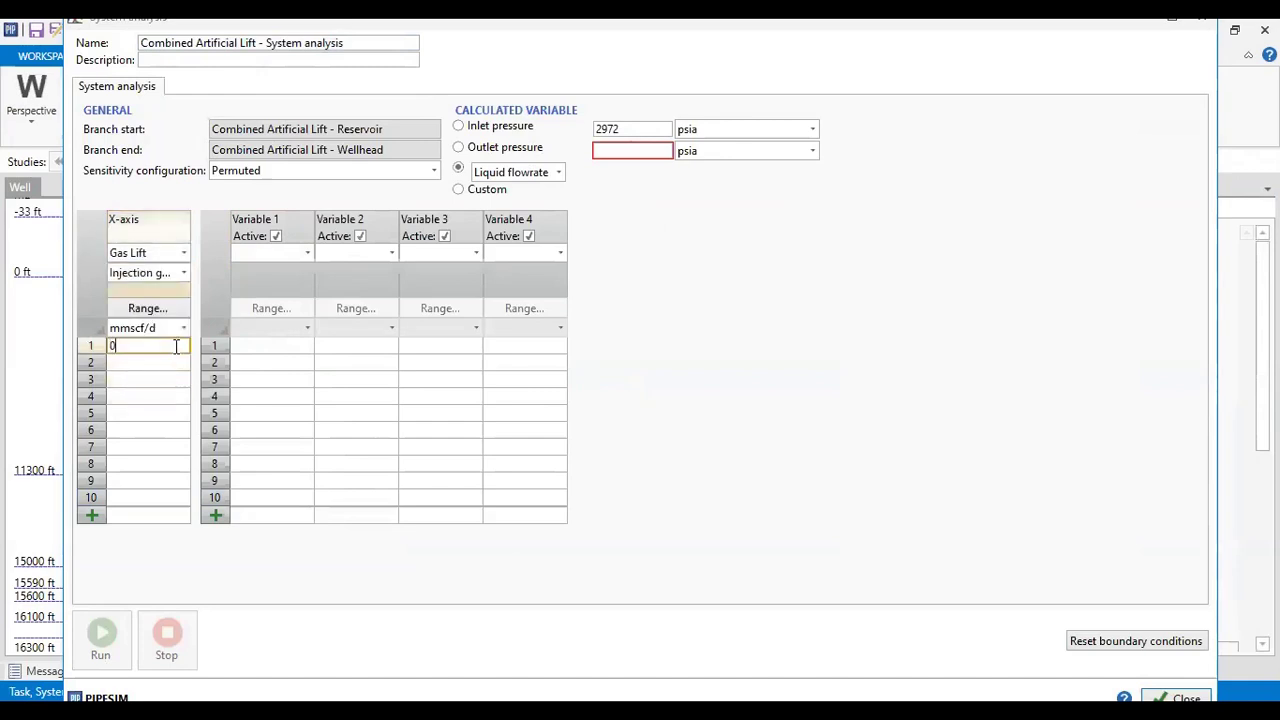
key("Return")
type("1")
key("Return")
type("2")
key("Return")
type("34")
key("Return")
left_click(148, 396)
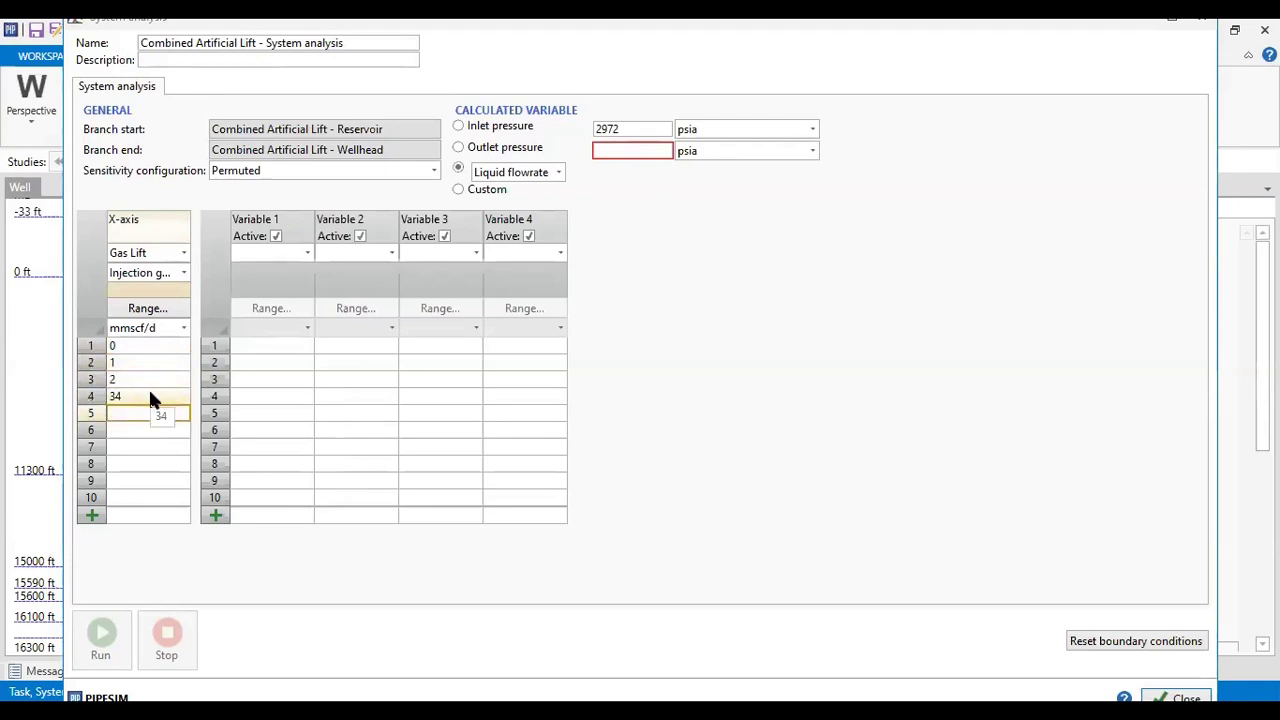
type("4")
key("BackSpace")
type("3")
key("Return")
type("4")
key("Return")
type("5")
left_click(491, 450)
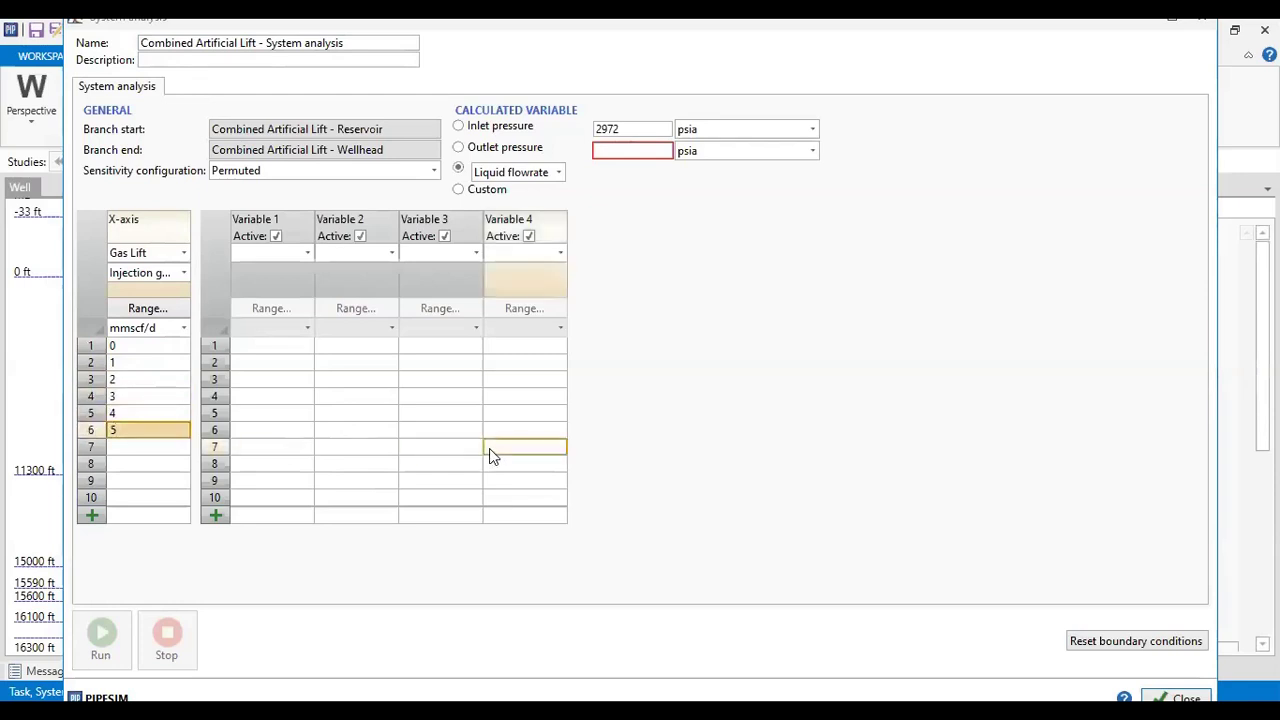
Step: Choose the ESP's Operating frequency as Variable 1 of the system analysis
left_click(305, 253)
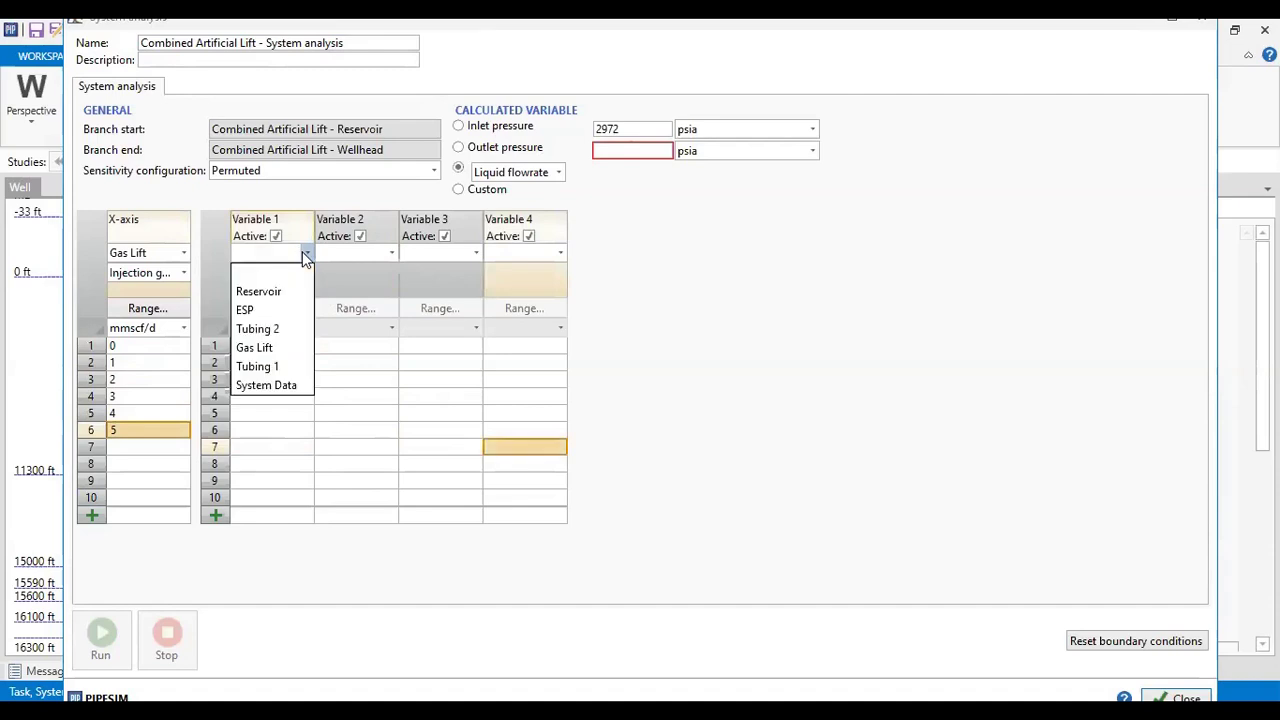
left_click(283, 310)
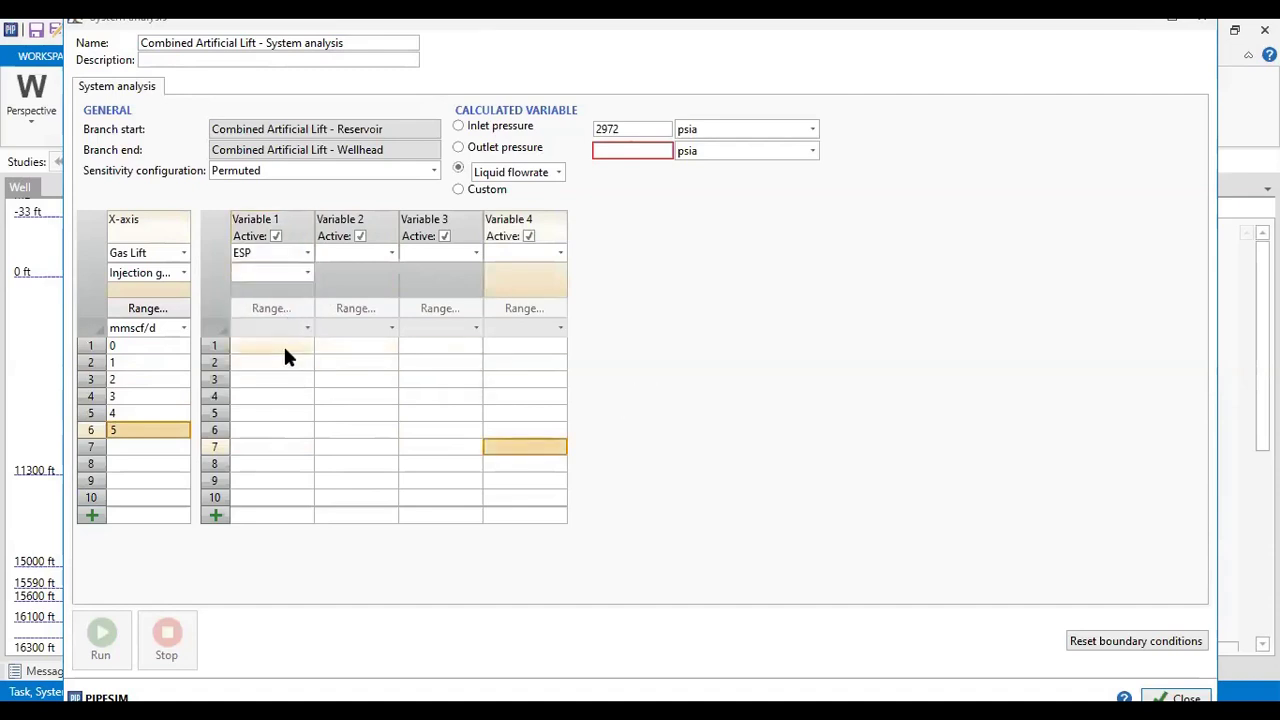
left_click(307, 273)
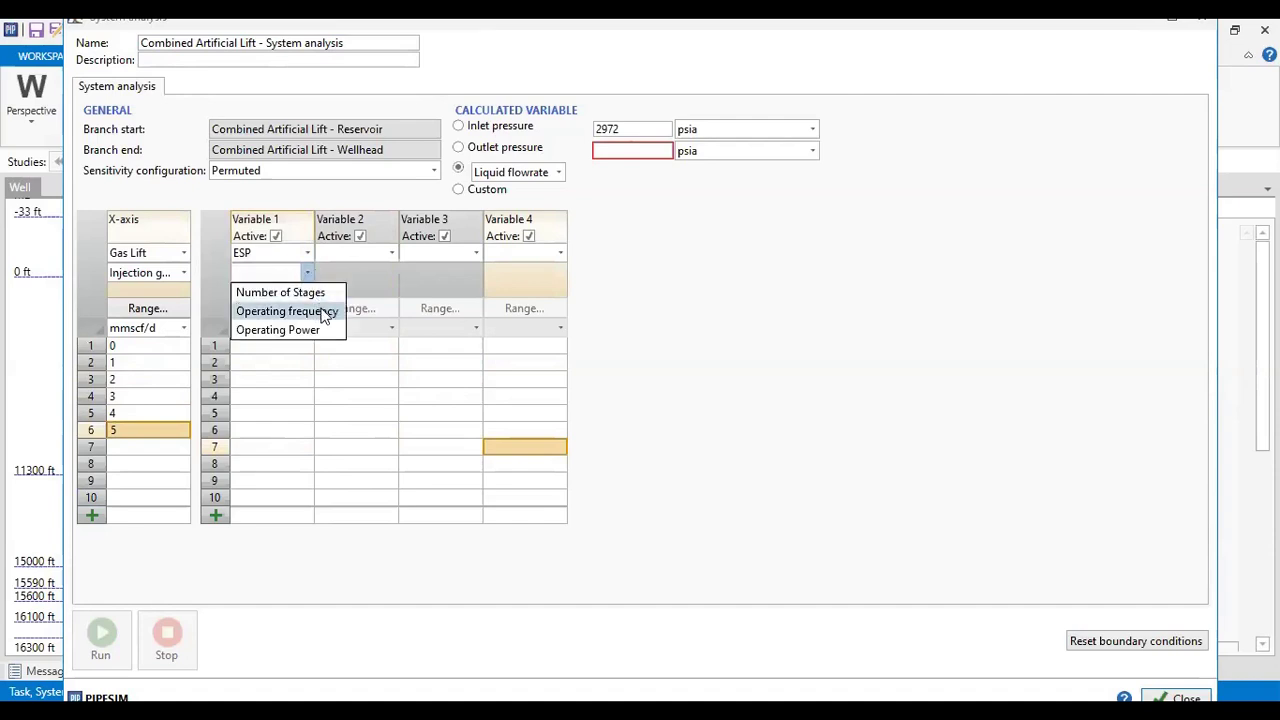
left_click(322, 313)
Step: Enter 40, 50, 60 and 70 Hz as the ESP operating frequency values for Variable 1
left_click(294, 348)
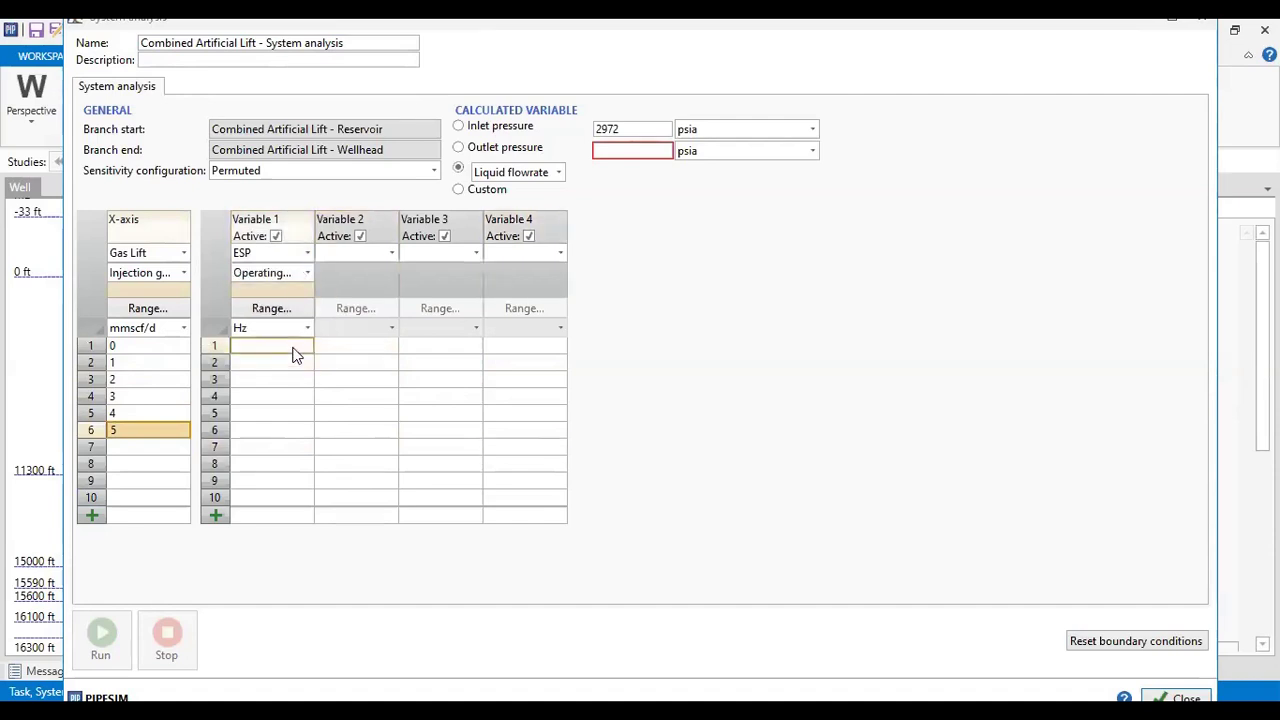
type("0")
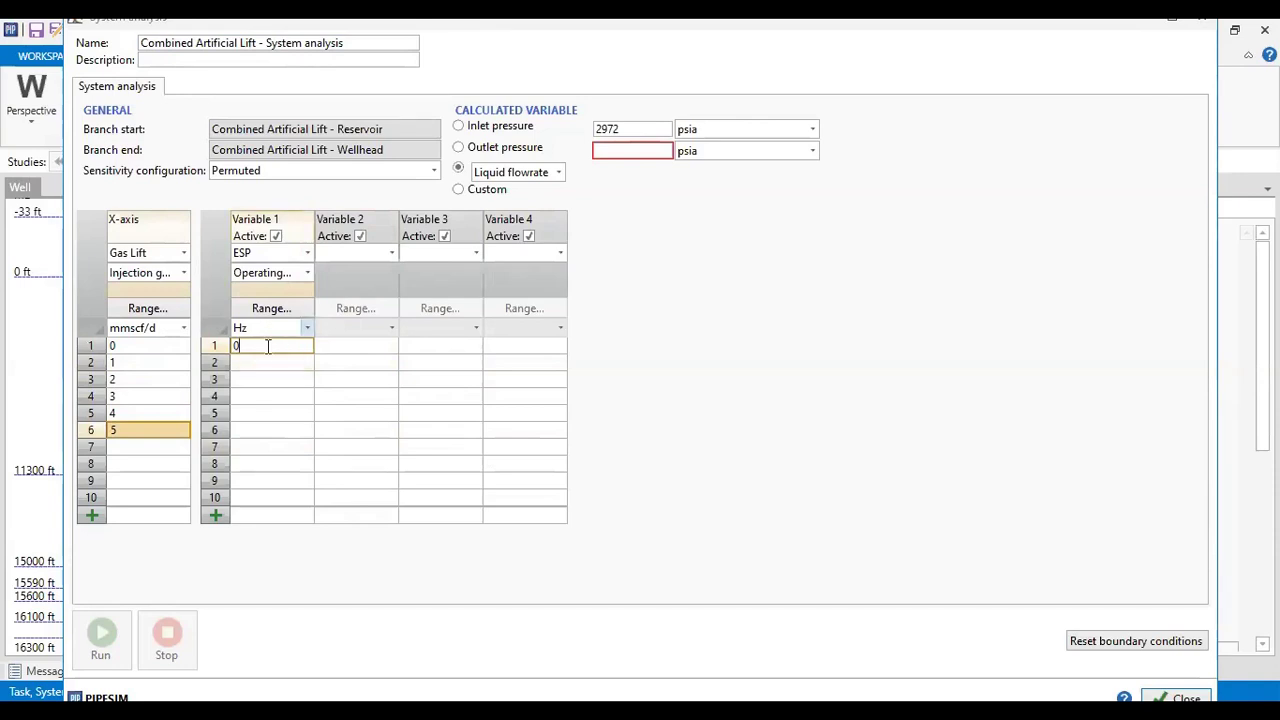
key("BackSpace")
type("40")
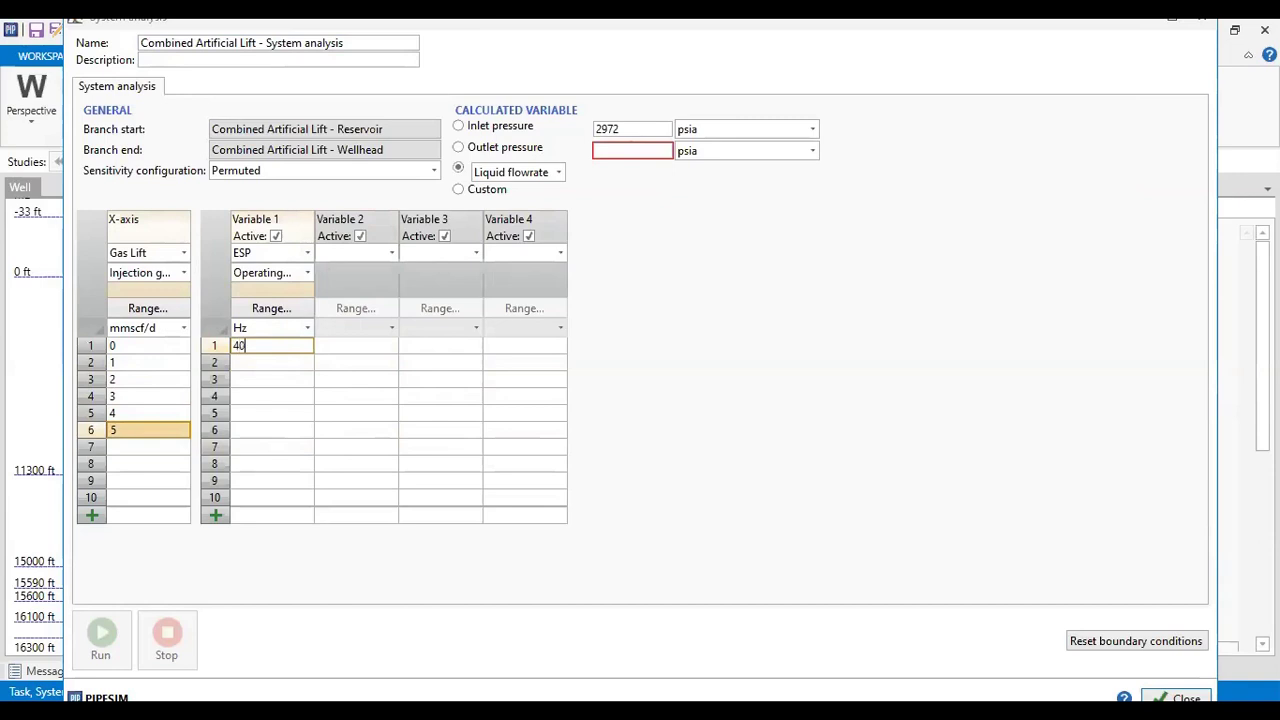
left_click(255, 369)
type("50")
left_click(257, 379)
type("60")
left_click(257, 396)
type("70")
key("Return")
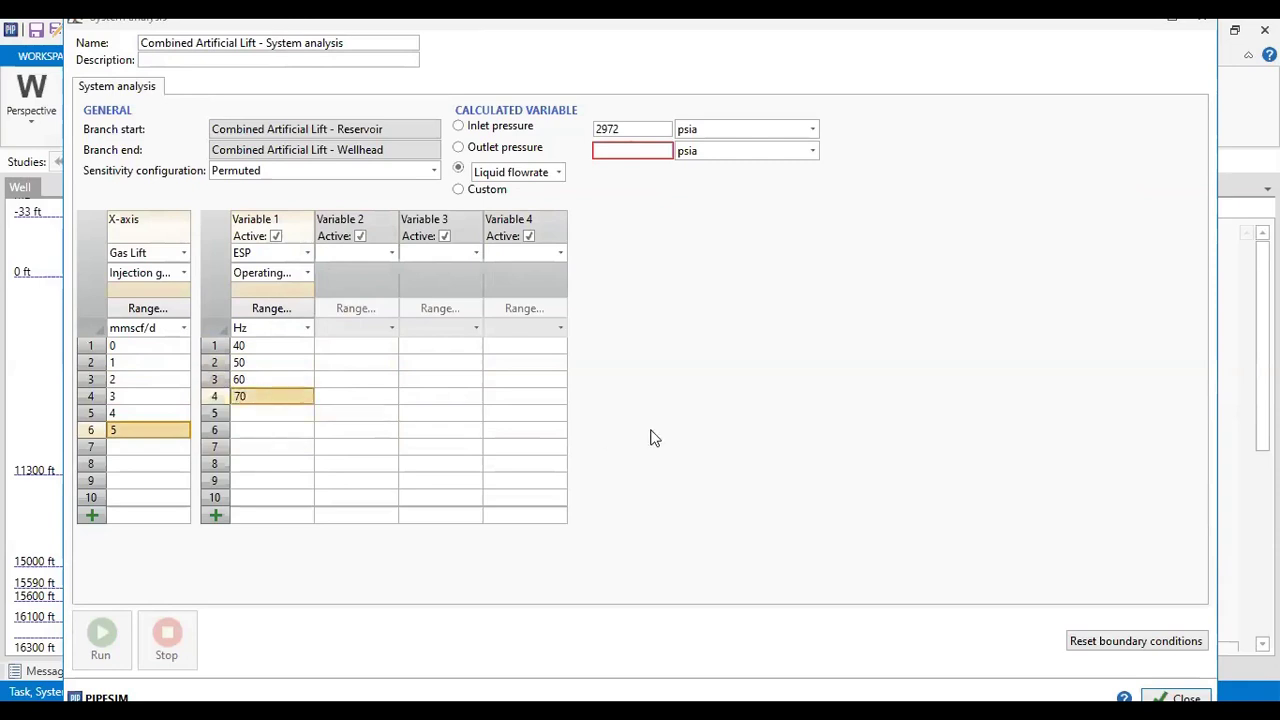
Step: Set the outlet pressure to 200 psia, run the system analysis, and maximize the results window
left_click(641, 152)
type("200")
left_click(527, 351)
left_click(109, 640)
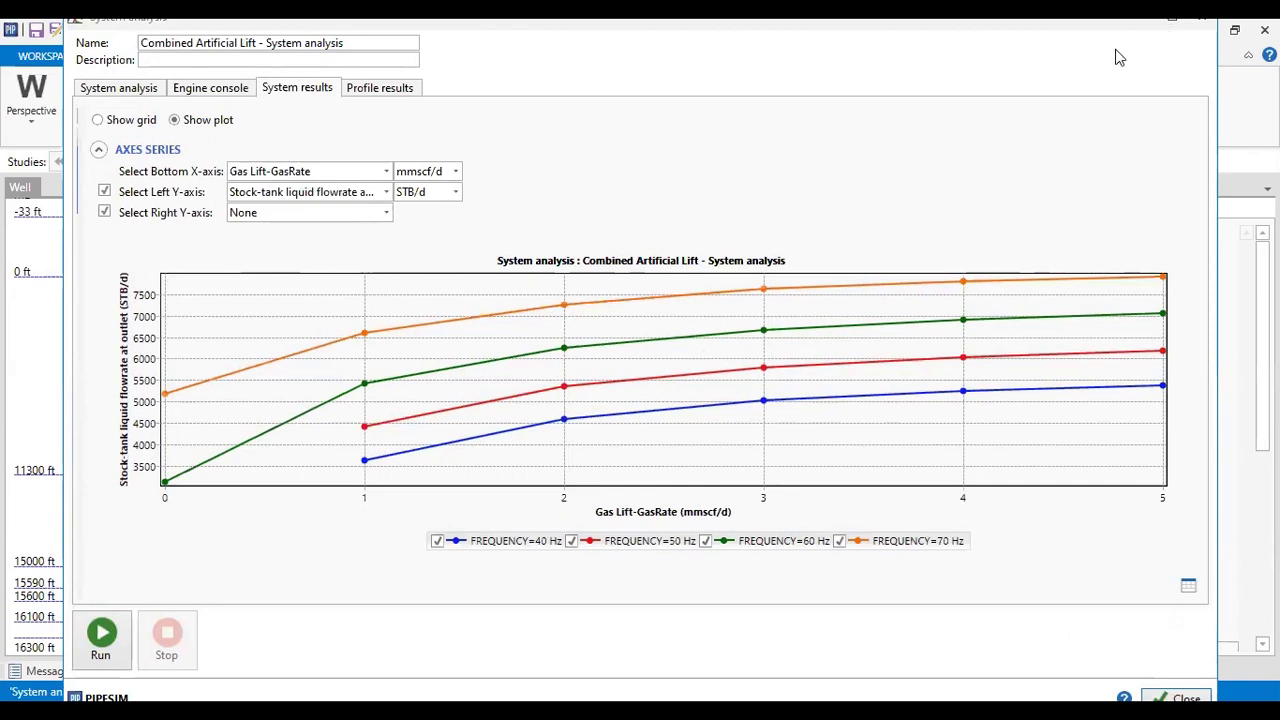
left_click(1172, 18)
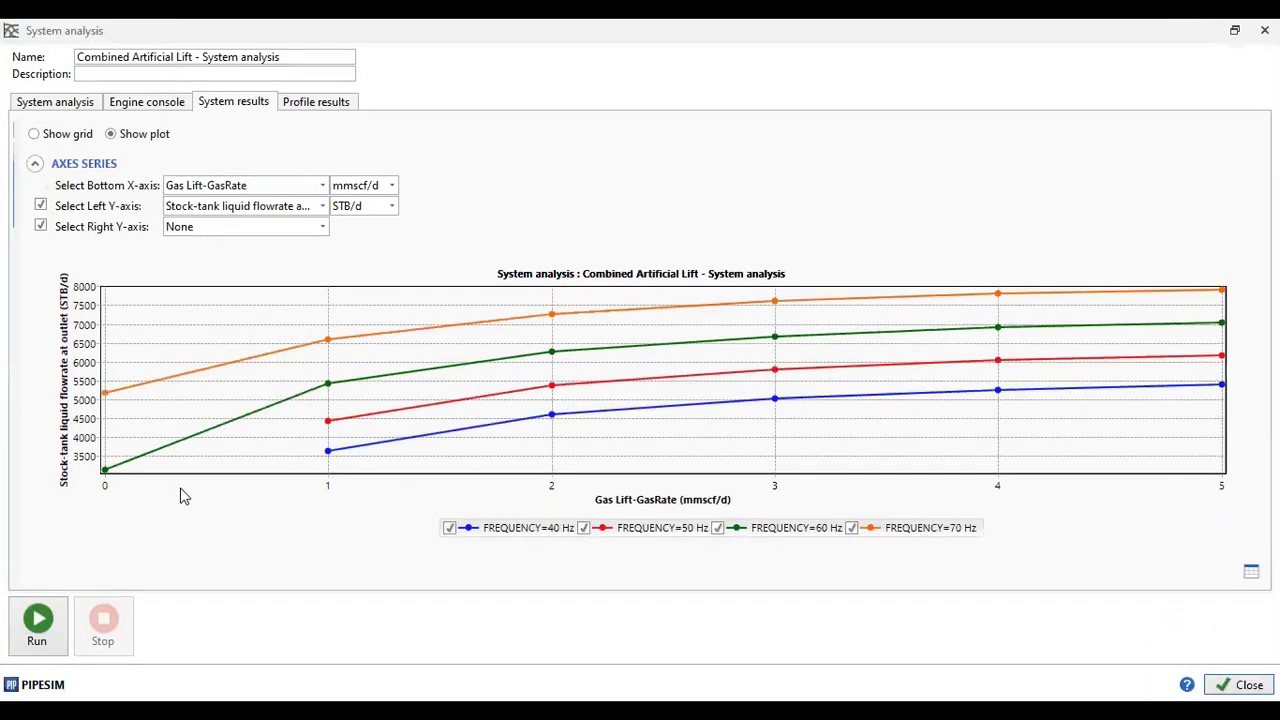